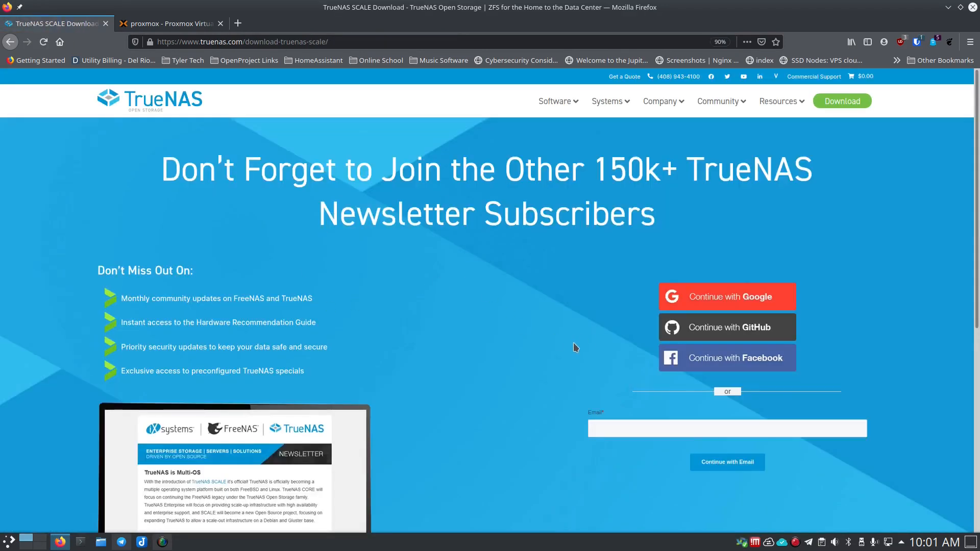
- Skip sign-up to reach the TrueNAS SCALE download page, then cancel the ISO download prompt
scroll(573, 347, "down", 6)
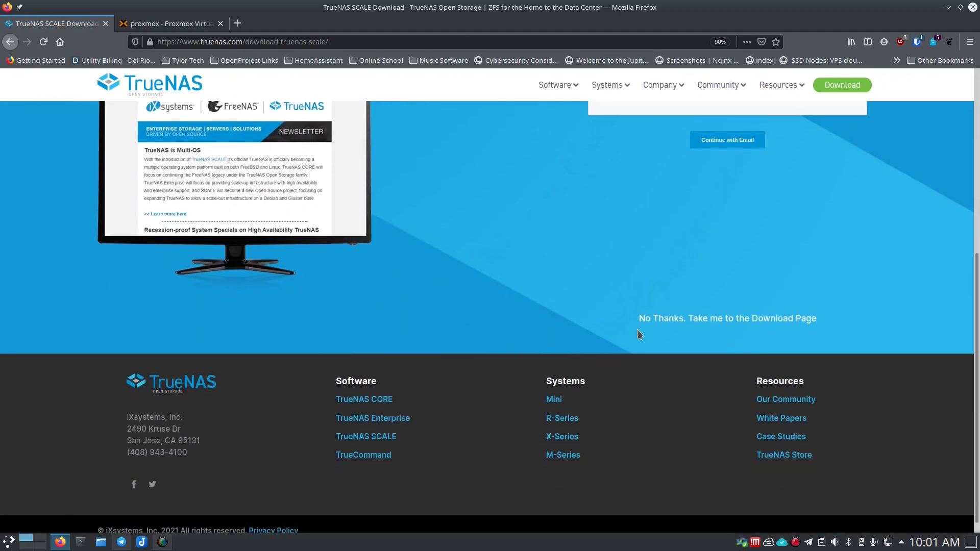
left_click(664, 320)
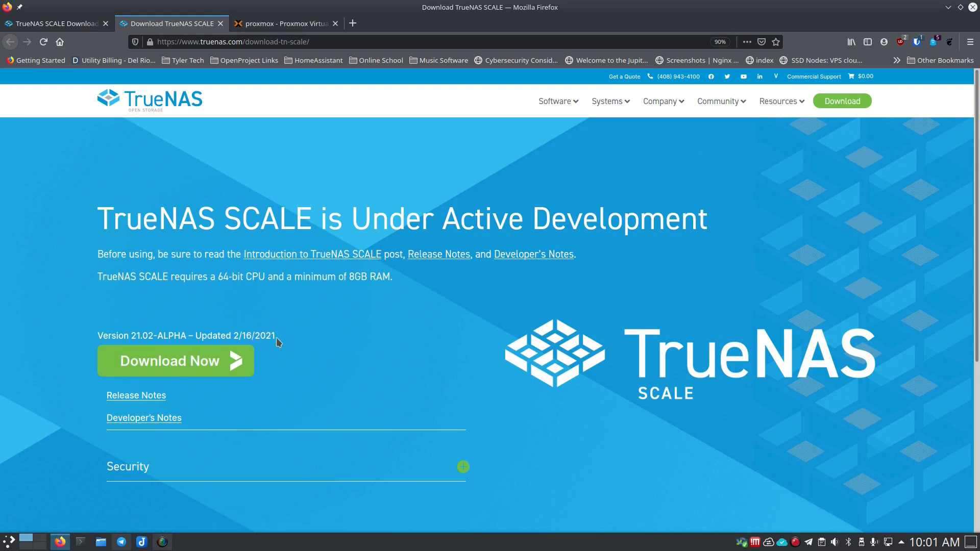
left_click(195, 364)
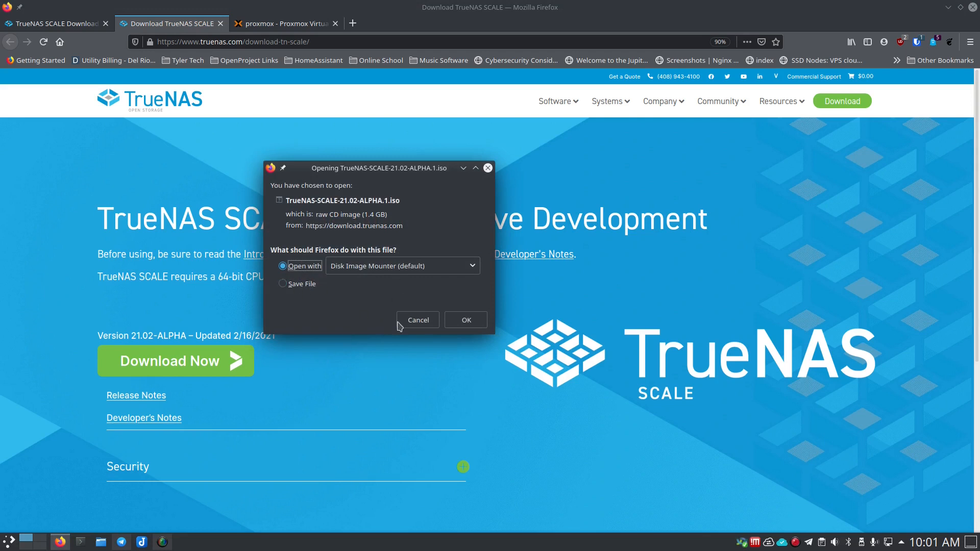
left_click(295, 285)
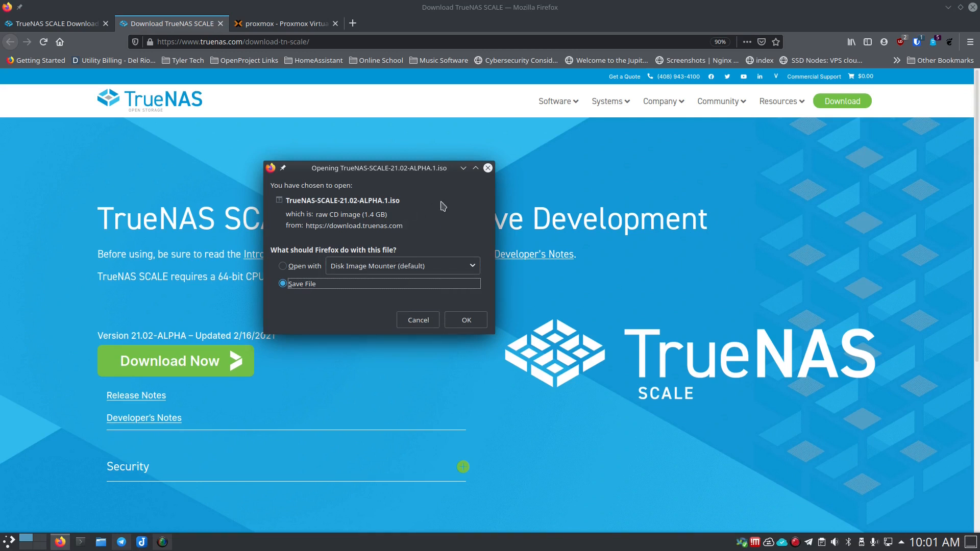
left_click(412, 321)
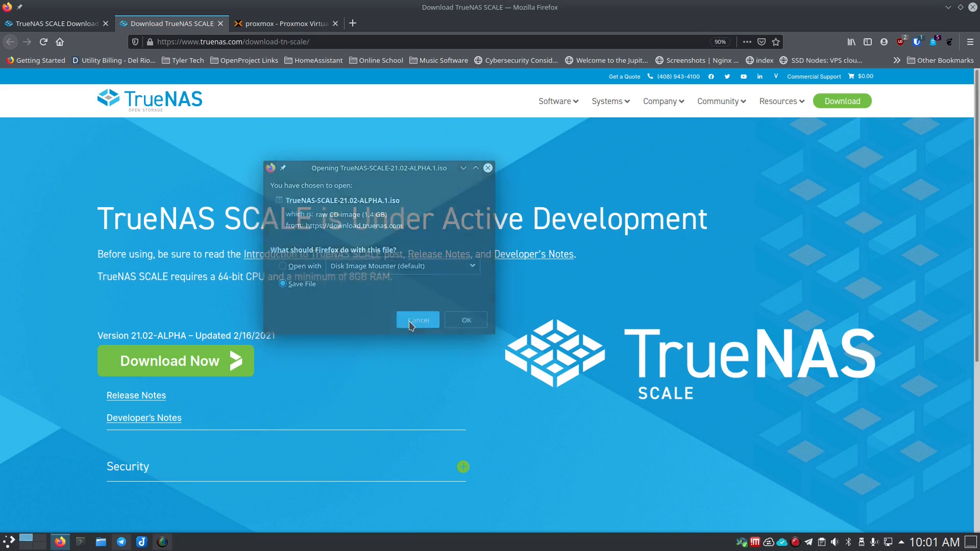
- Return to Proxmox, close the TrueNAS download tab, and start the Create VM wizard for TrueNASScale
left_click(269, 26)
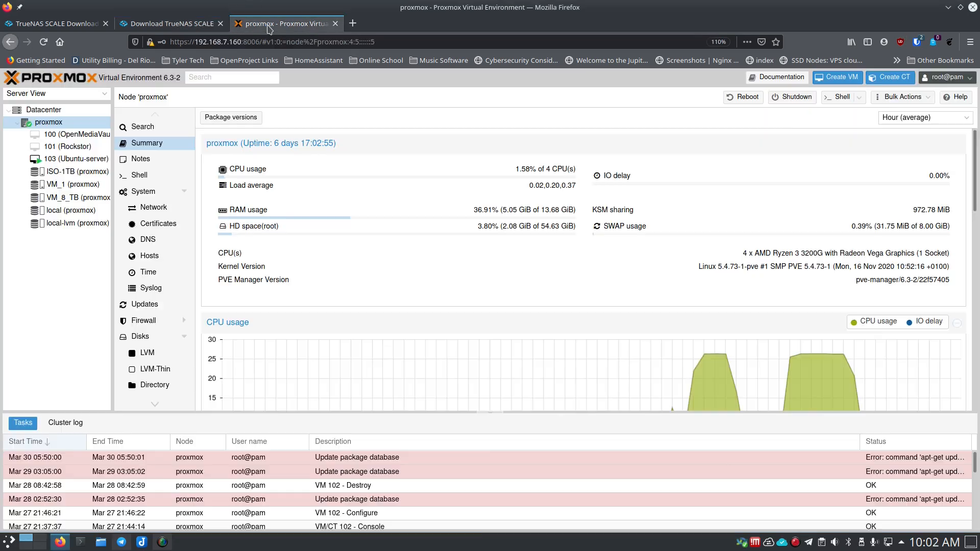
mouse_move(311, 28)
left_mouse_down()
mouse_move(242, 24)
mouse_move(316, 30)
left_mouse_up()
middle_click(301, 28)
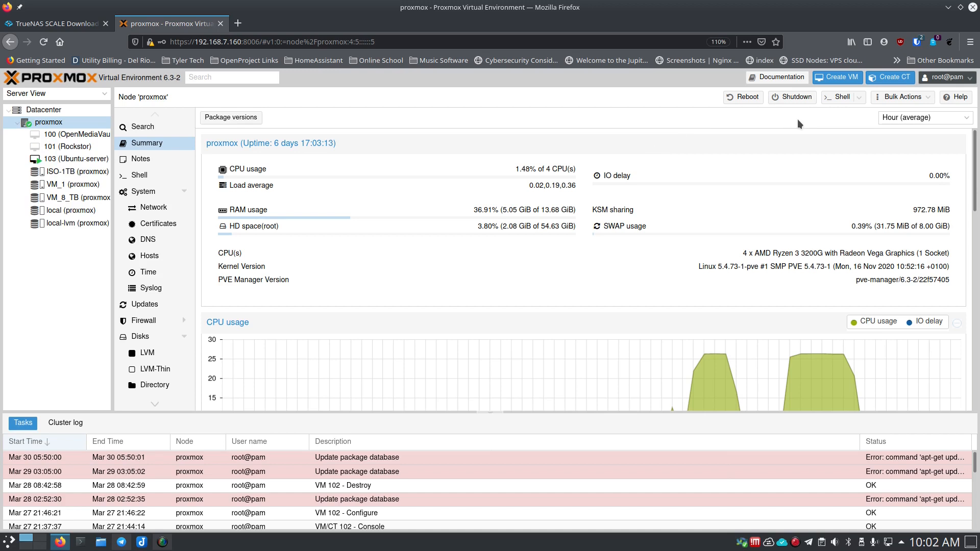
left_click(838, 79)
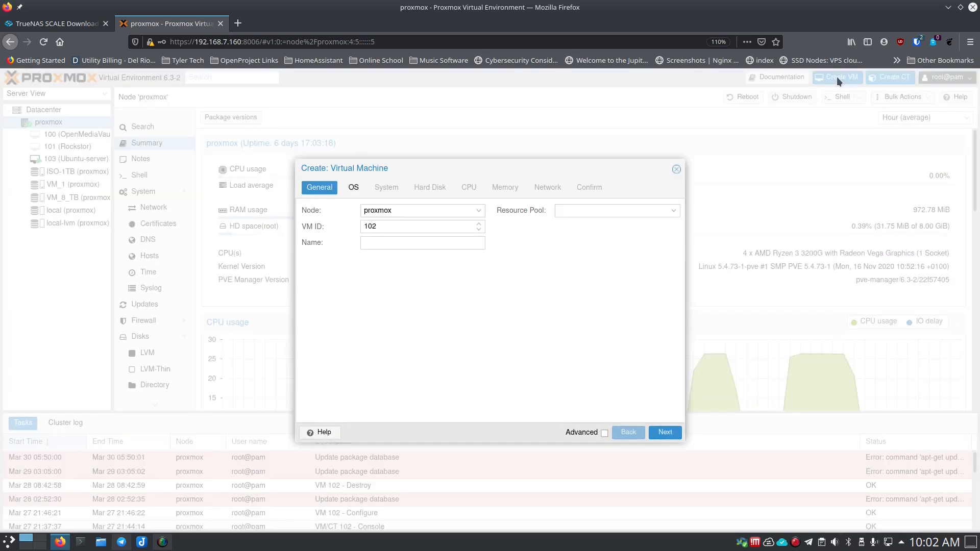
left_click(398, 243)
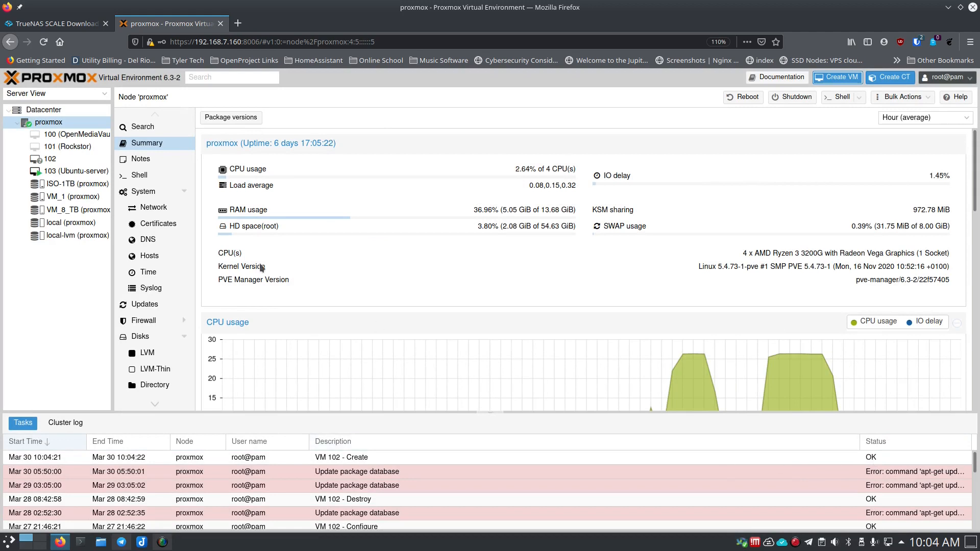
- Start VM 102 TrueNASScale and show its console full screen
left_click(60, 160)
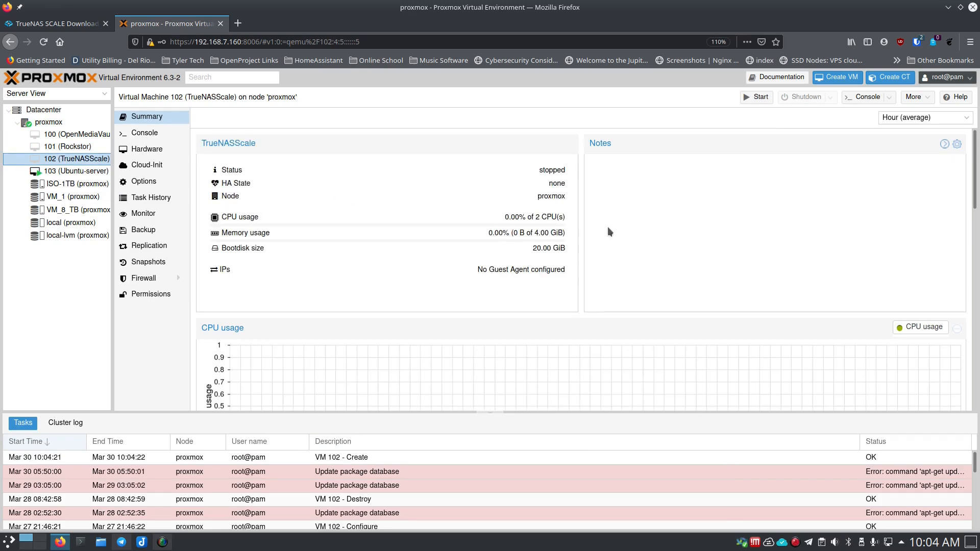
left_click(760, 97)
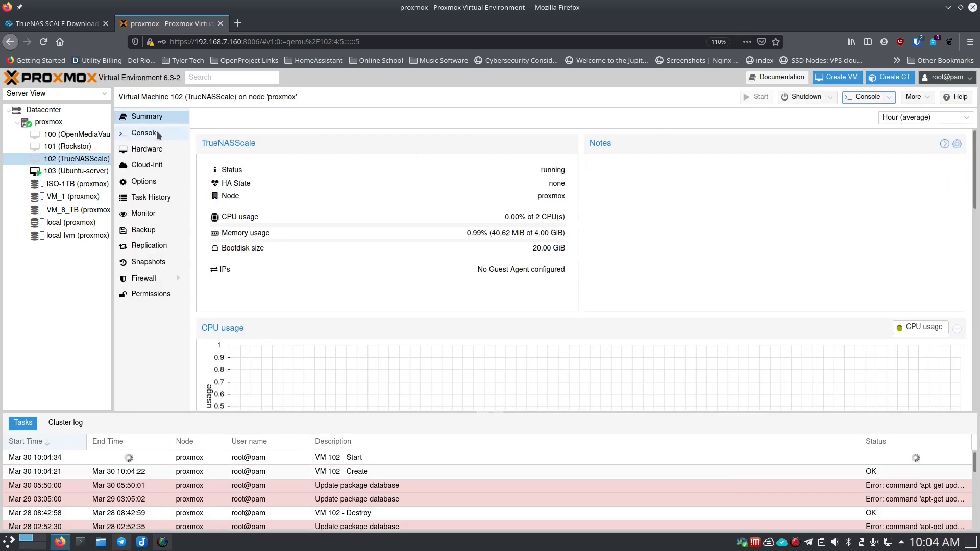
left_click(153, 133)
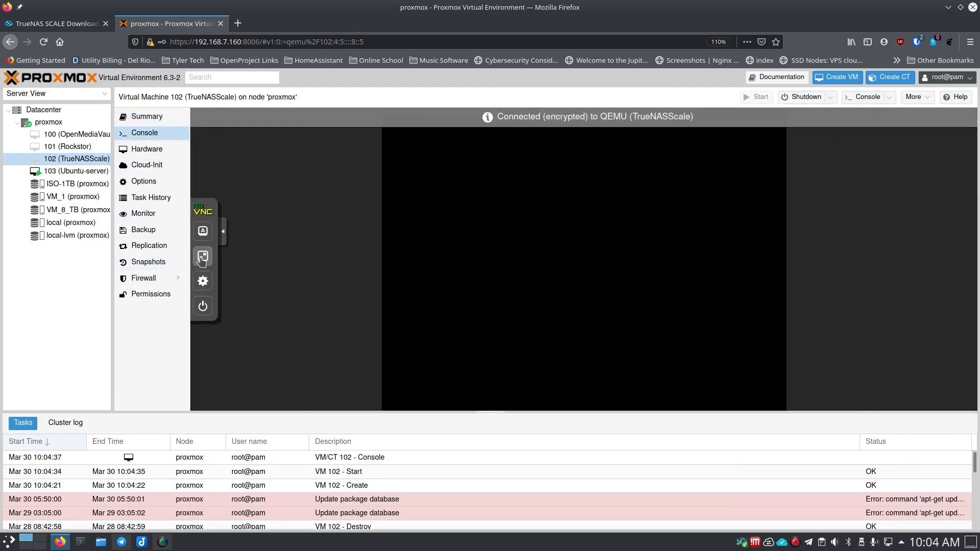
left_click(203, 262)
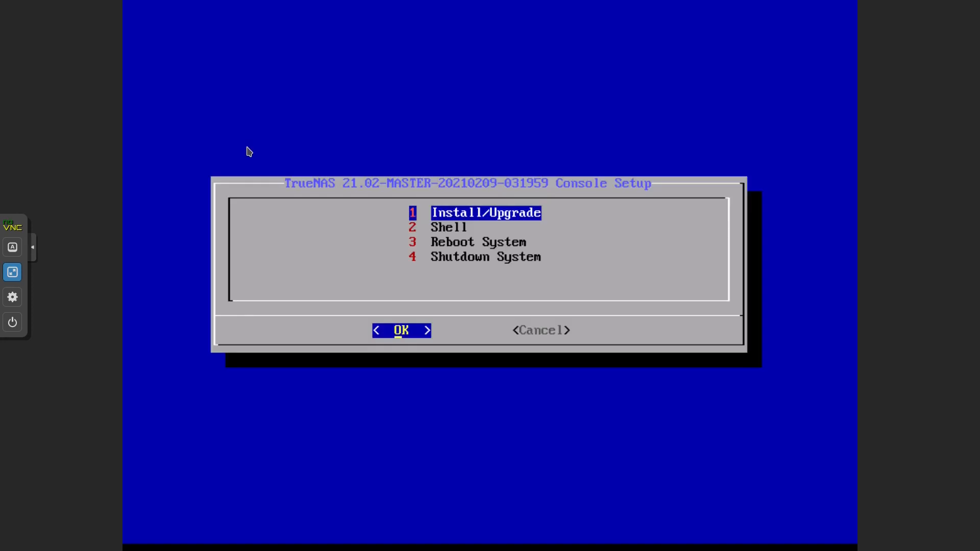
- Choose Install/Upgrade, accept the low-RAM warning, and install to drive sda after confirming the erase
key("Down")
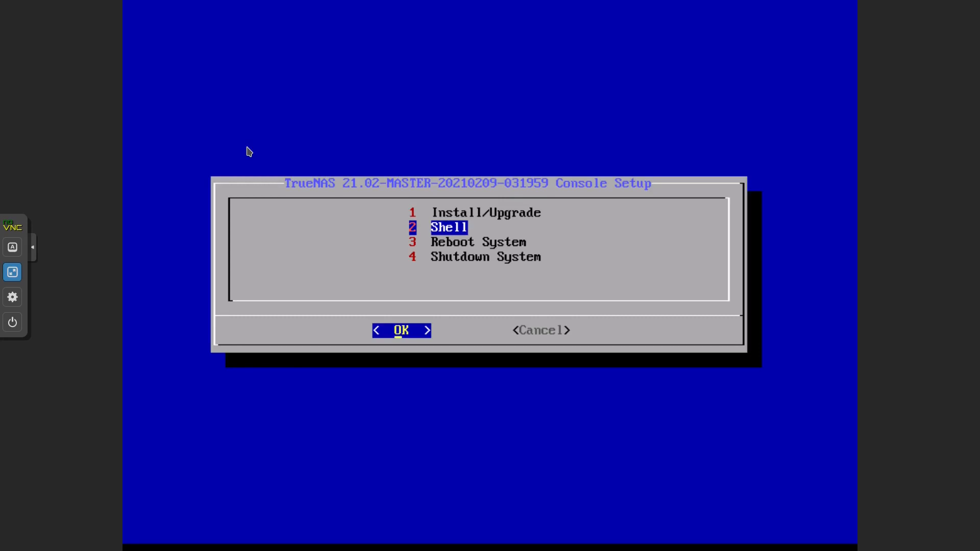
key("Up")
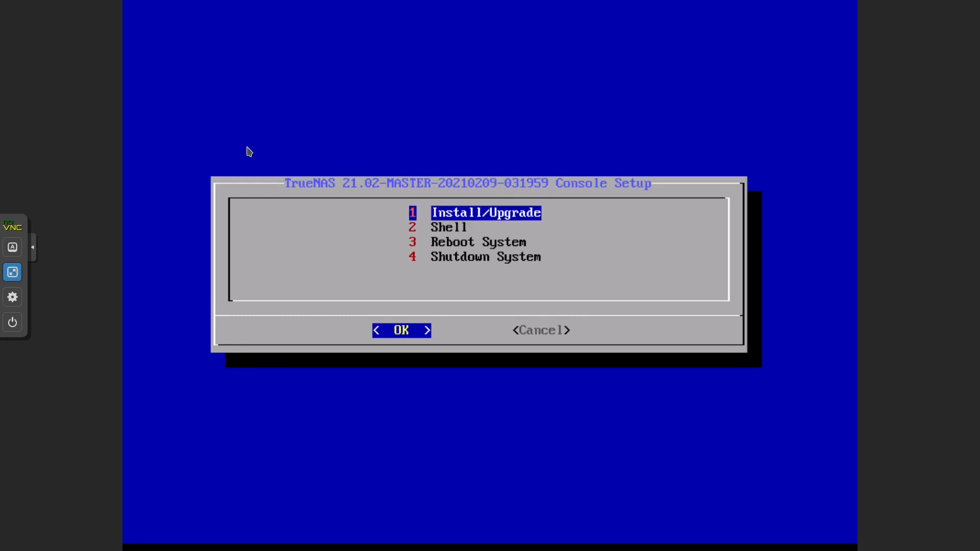
key("Return")
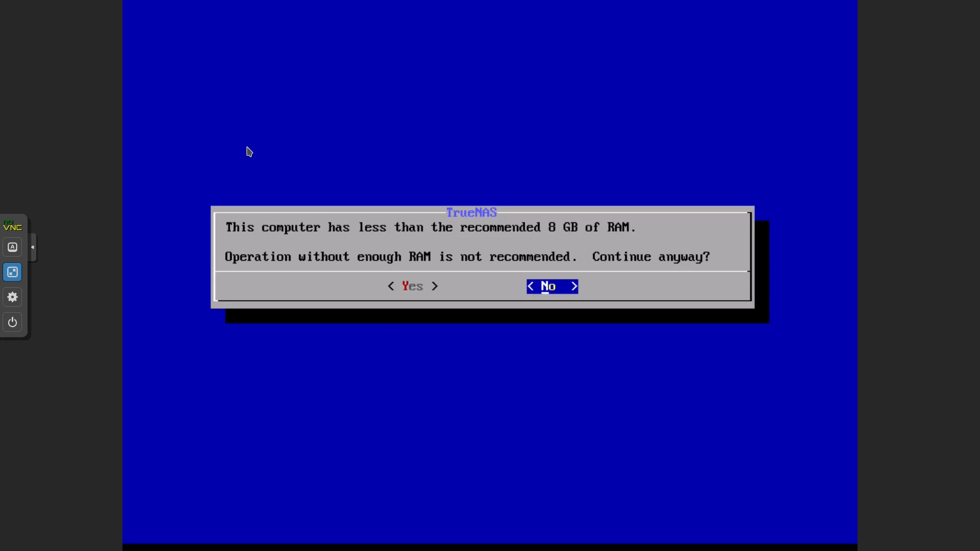
key("Left")
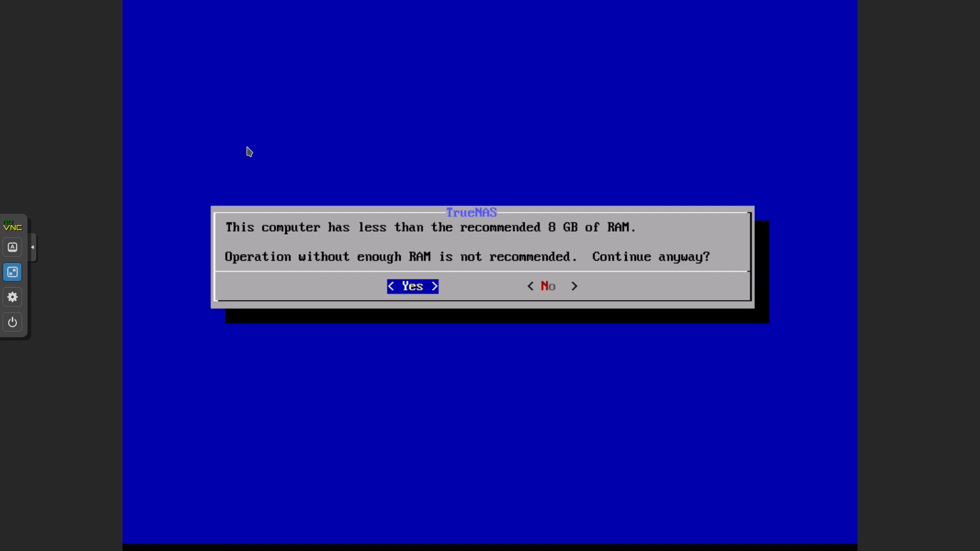
key("Return")
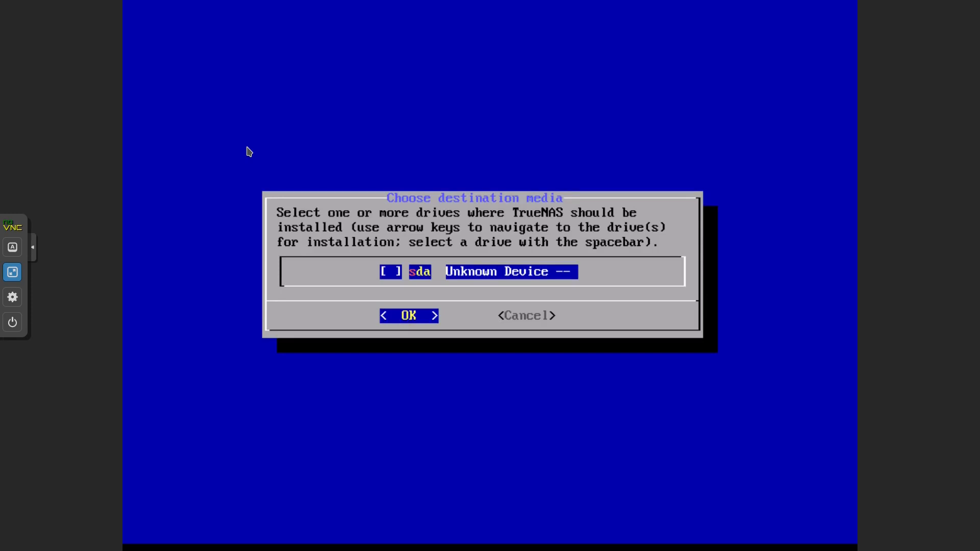
key("space")
key("Return")
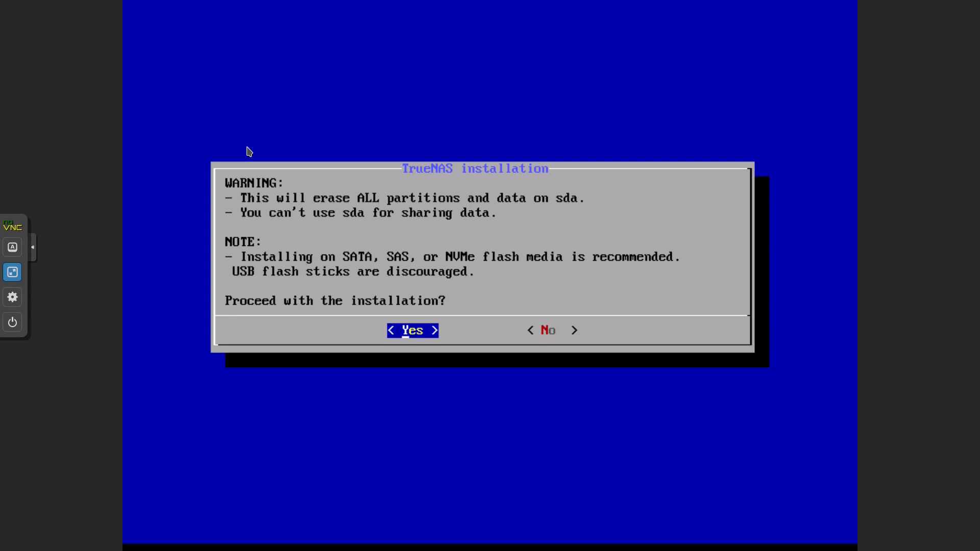
key("Return")
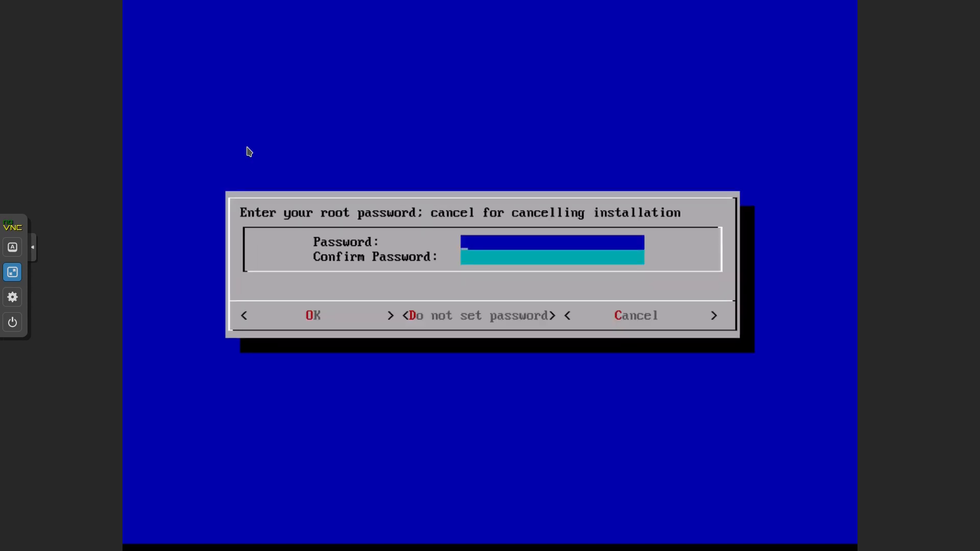
- Enter and confirm the root password to begin installing
type("**********")
key("Tab")
type("********")
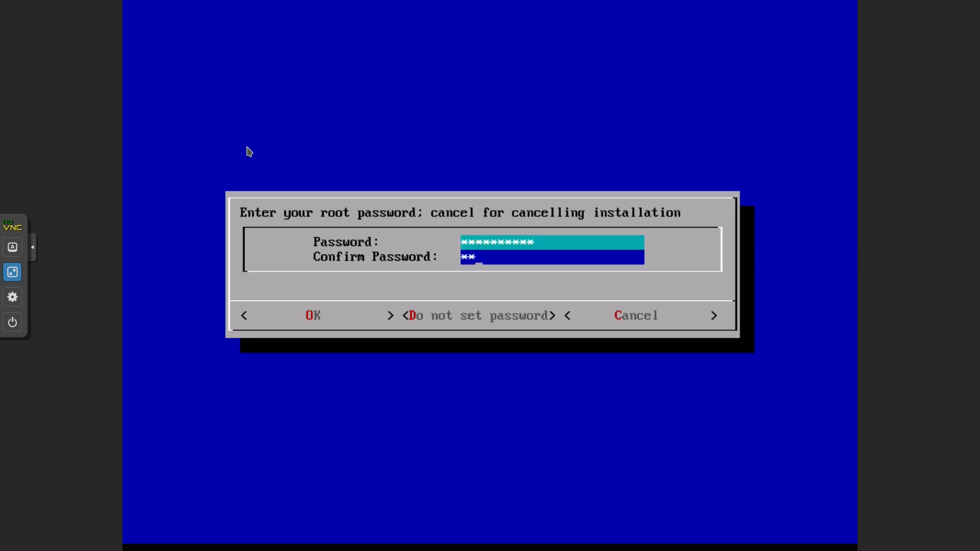
type("**")
key("Tab")
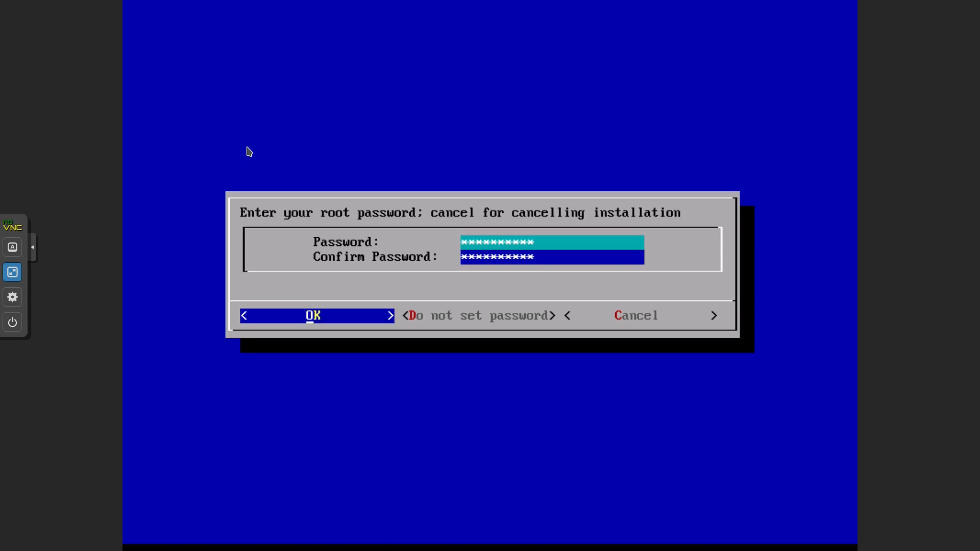
key("Return")
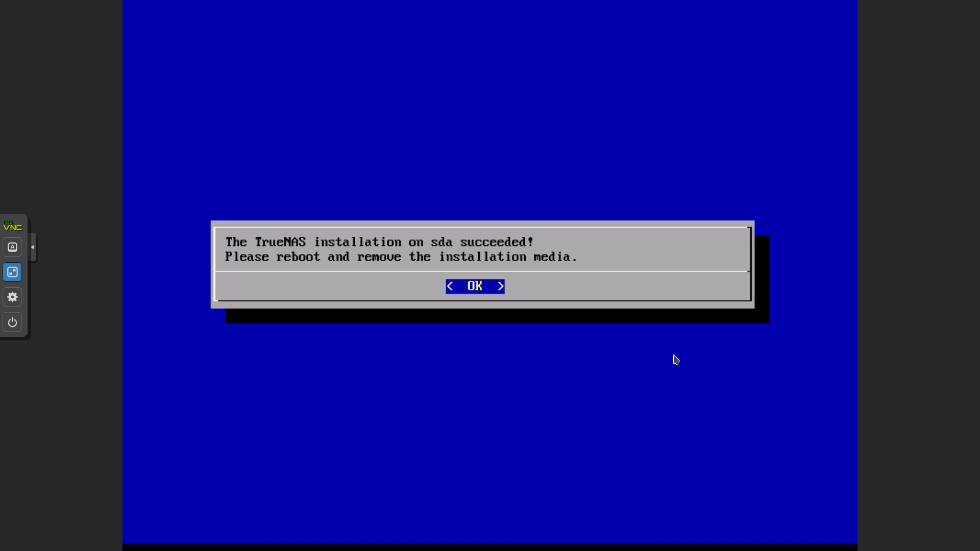
- Acknowledge the successful installation and choose Reboot System
key("Return")
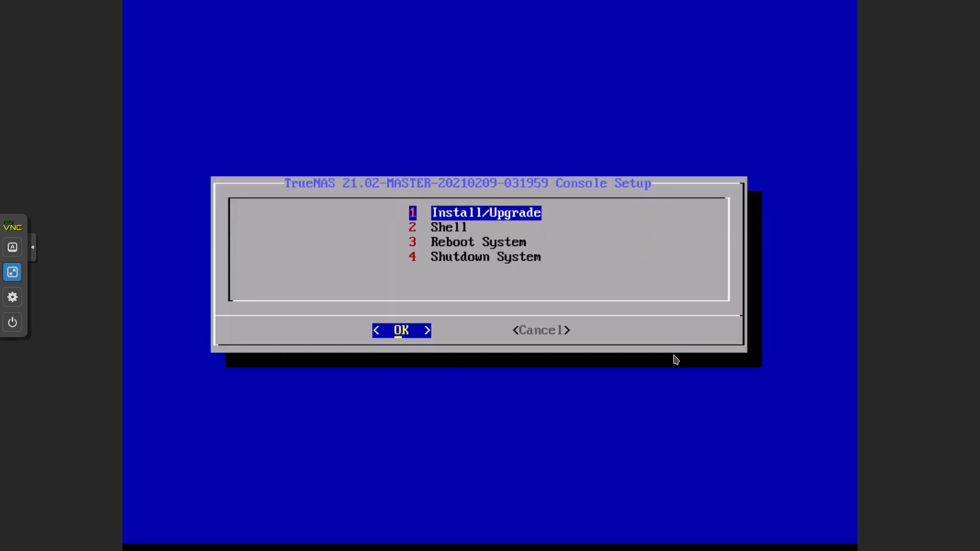
key("Down")
key("Down")
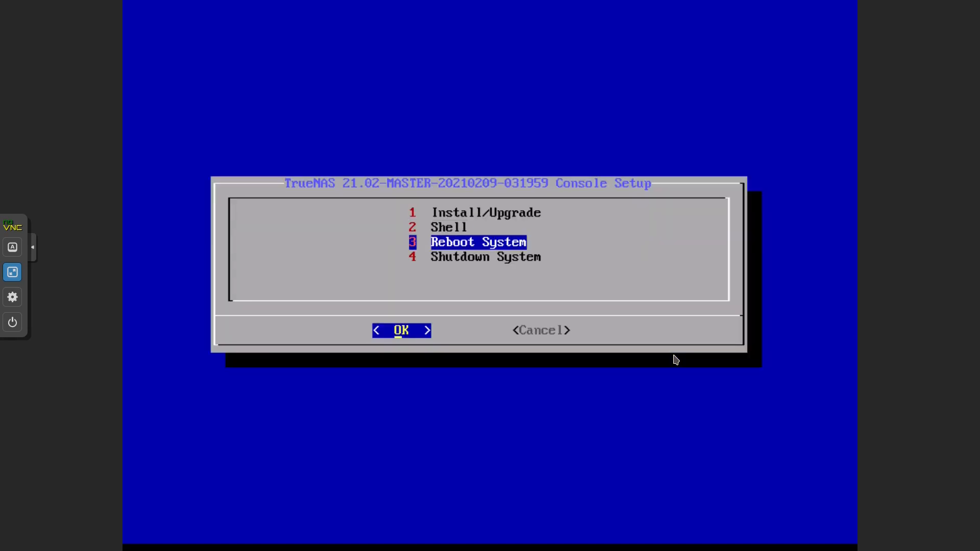
key("Return")
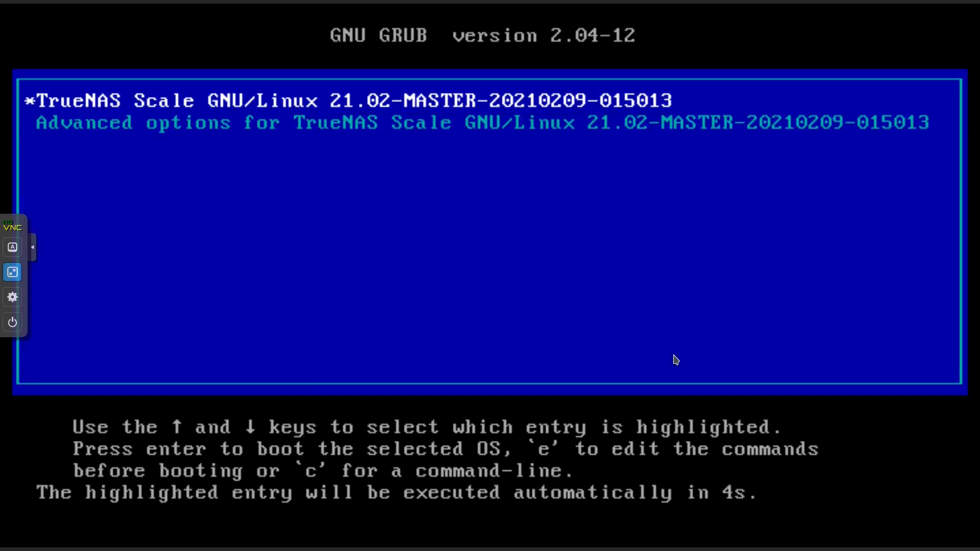
- Boot TrueNAS Scale from GRUB, then exit full screen once the Console setup menu appears
key("Return")
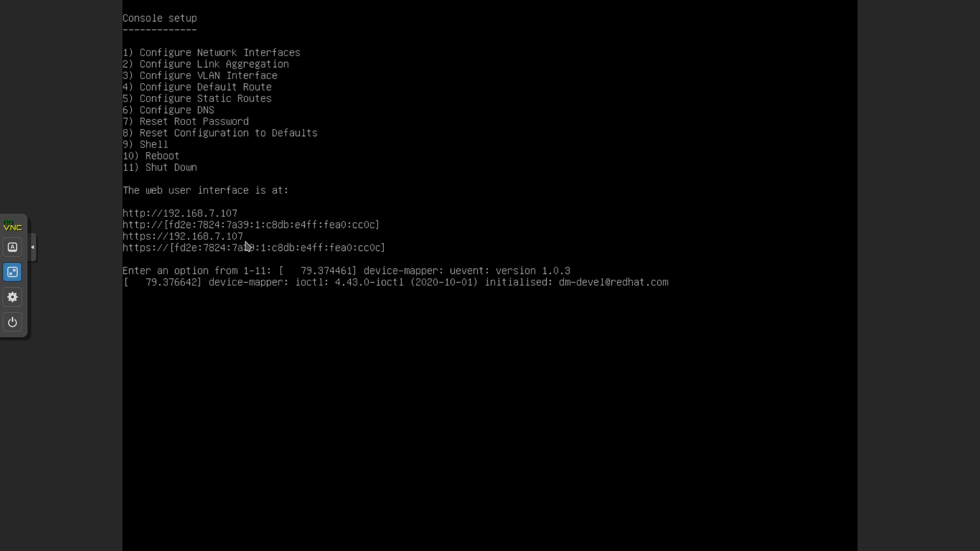
key("Escape")
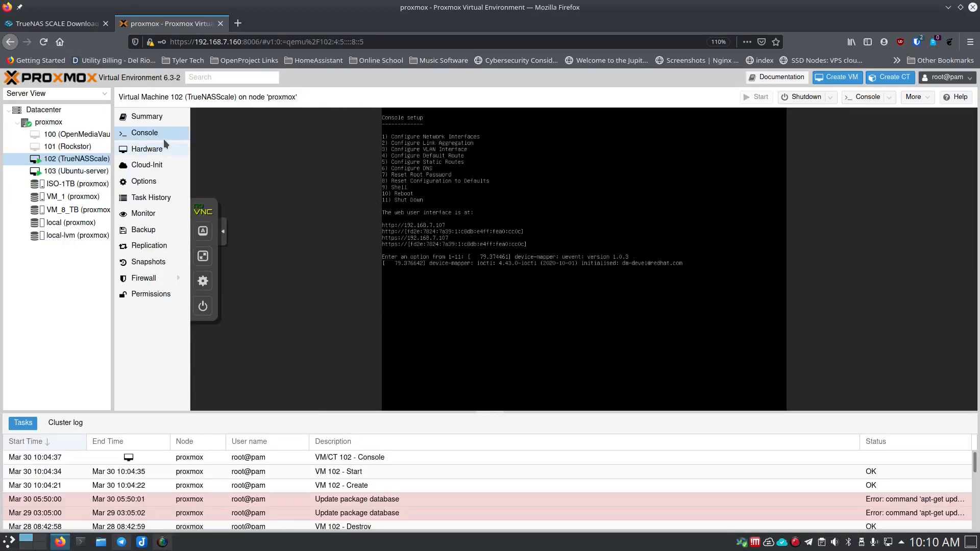
- Open the TrueNAS web interface at 192.168.7.107 in a new browser tab
left_click(159, 119)
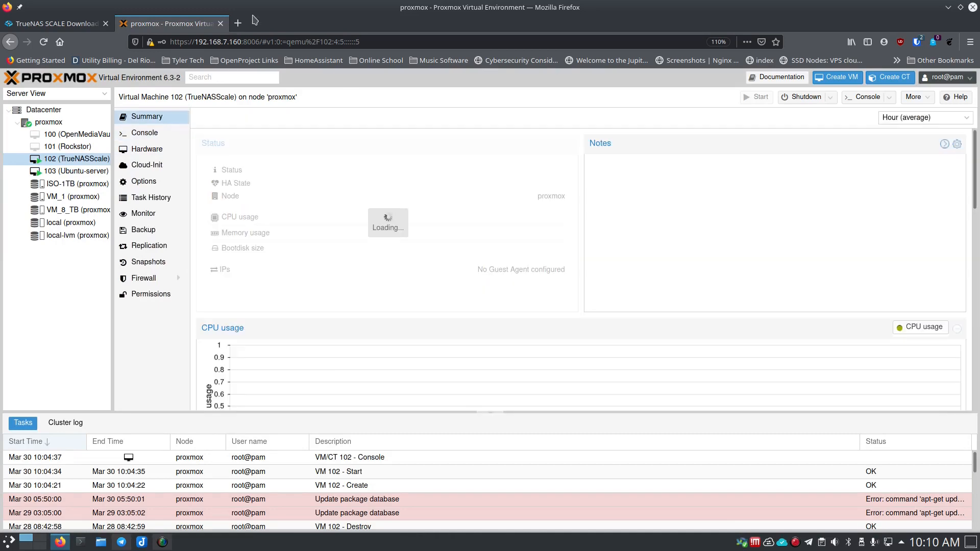
key("ctrl+t")
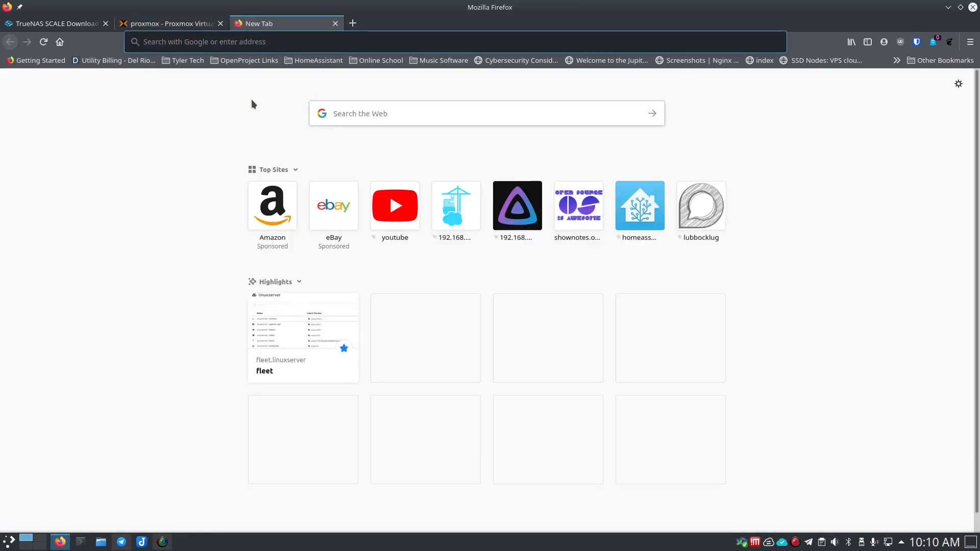
type("192.168.7.107")
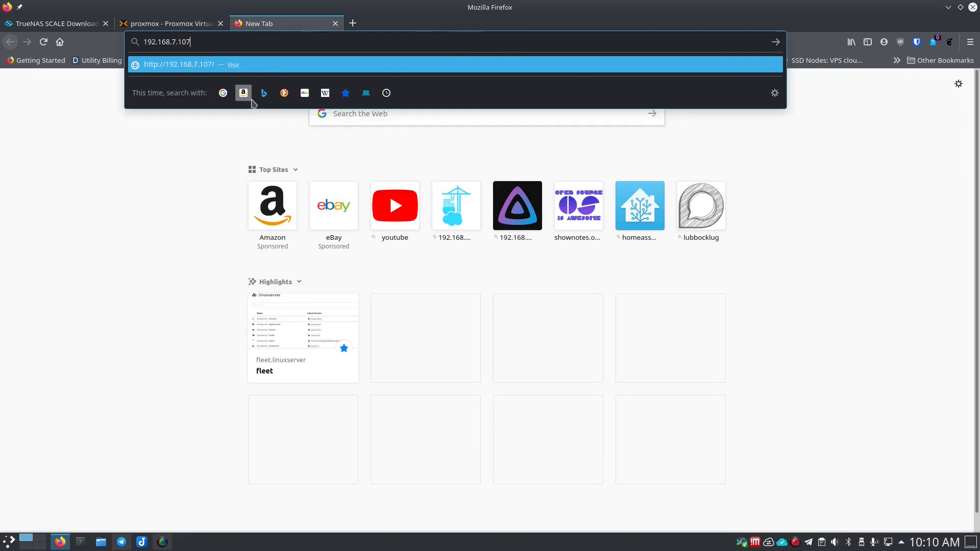
key("Return")
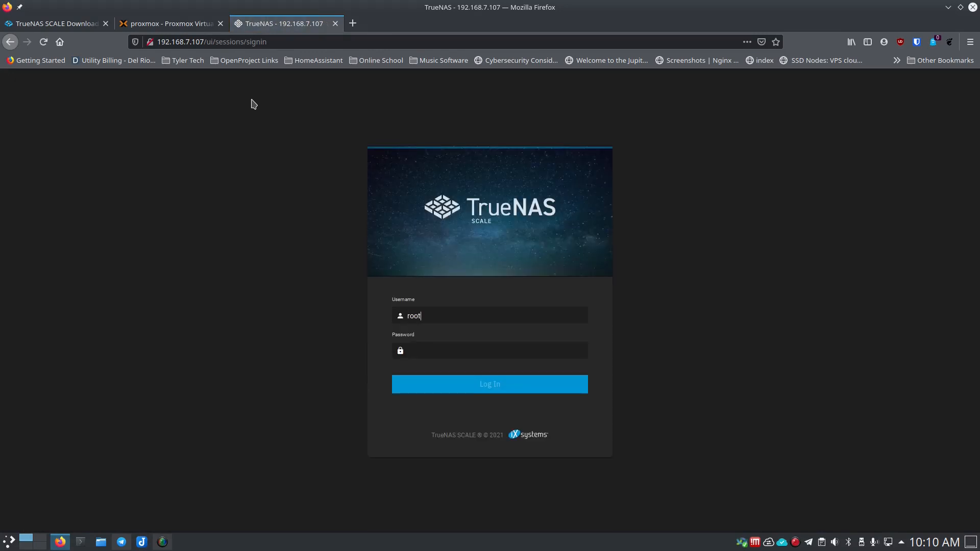
- Log in with the root password, decline saving the login, and dismiss the welcome dialog
type("*")
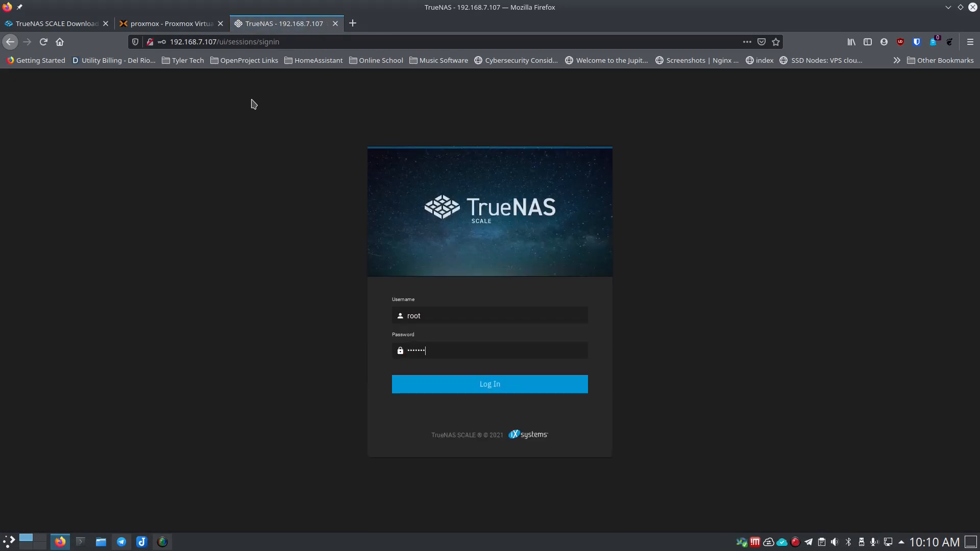
key("Return")
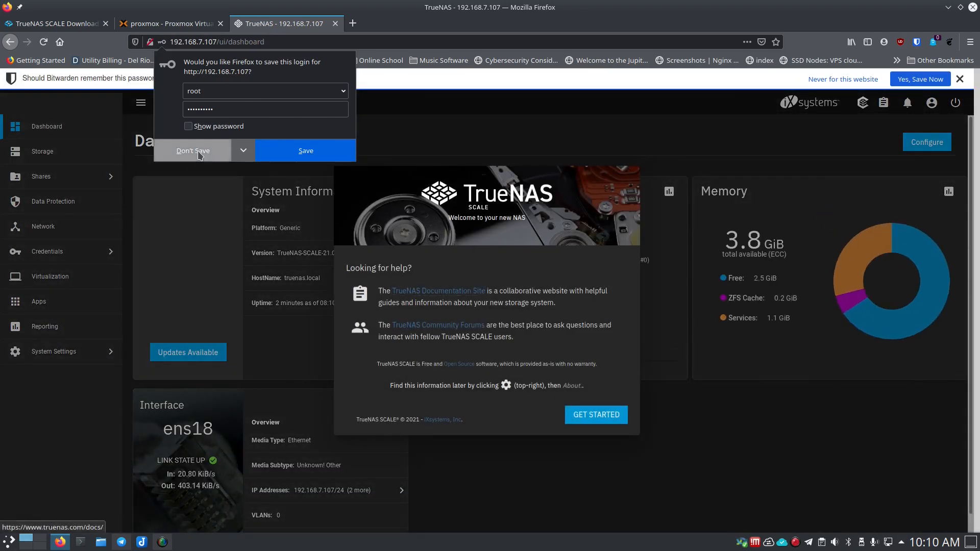
left_click(198, 154)
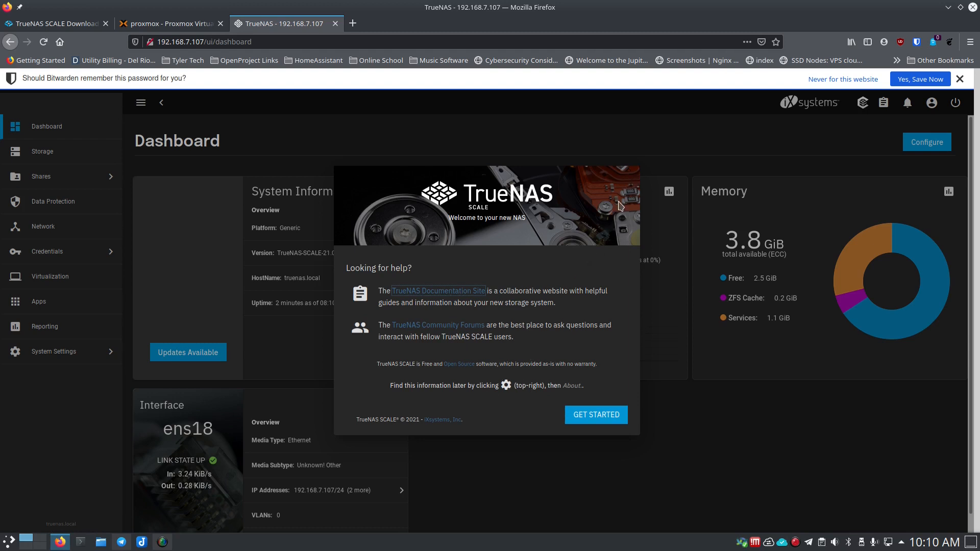
left_click(601, 422)
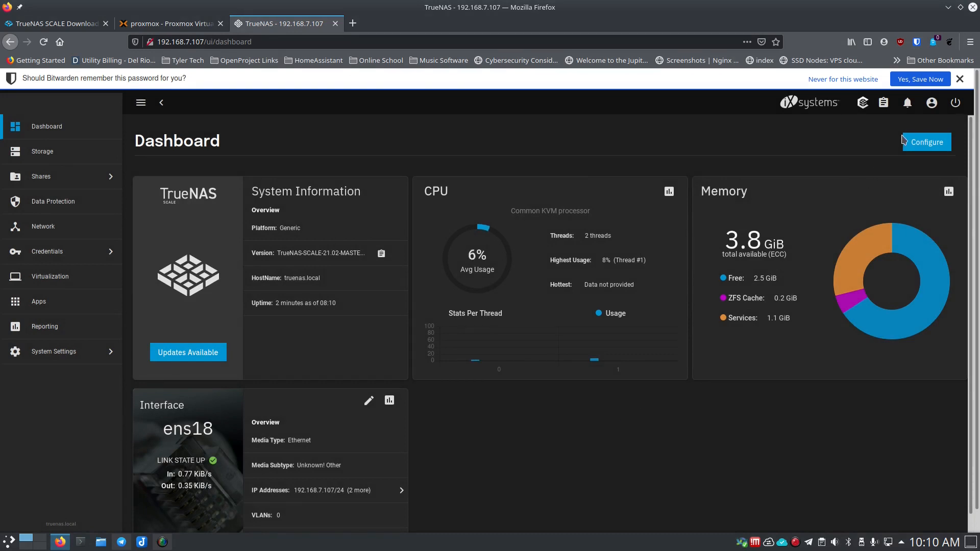
- Stop the password manager from offering to save logins for this site and review the dashboard
left_click(848, 79)
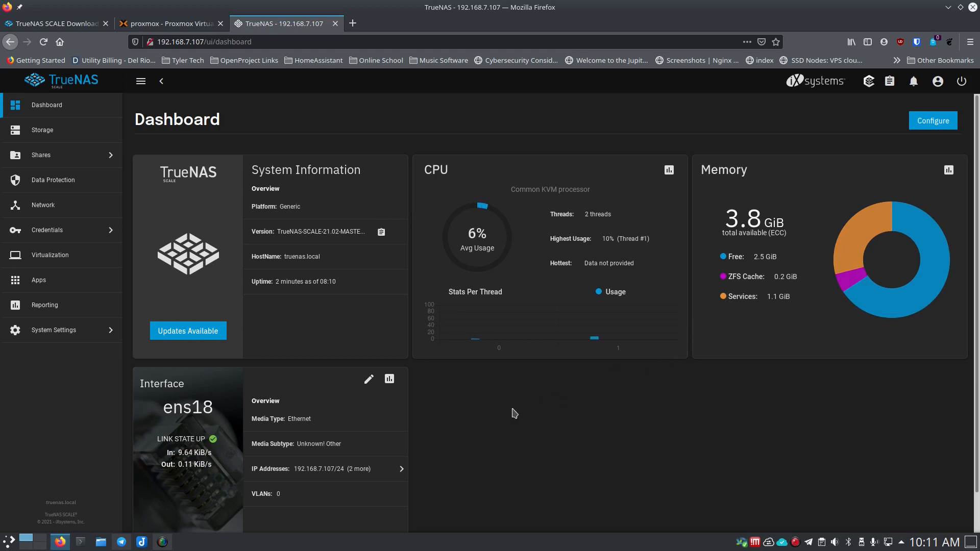
scroll(516, 411, "down", 2)
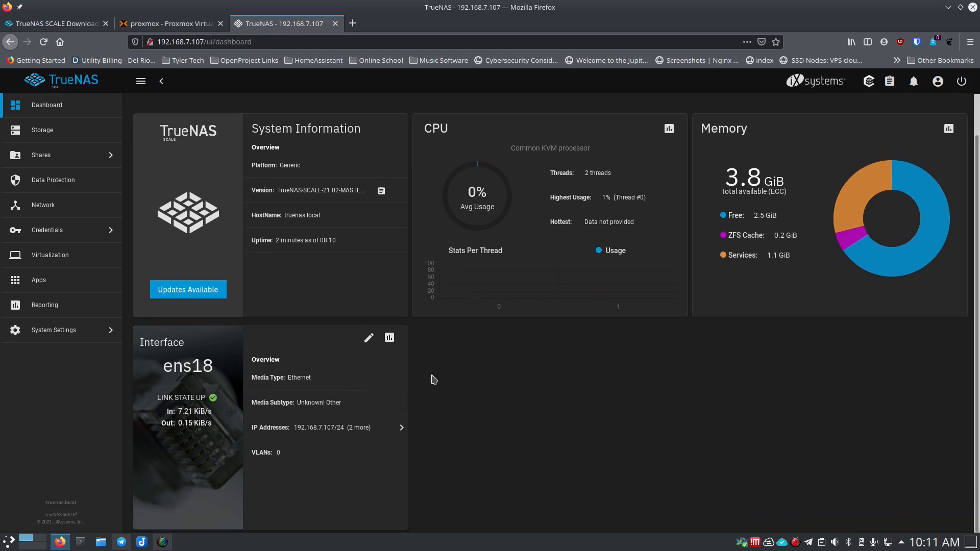
scroll(442, 379, "up", 2)
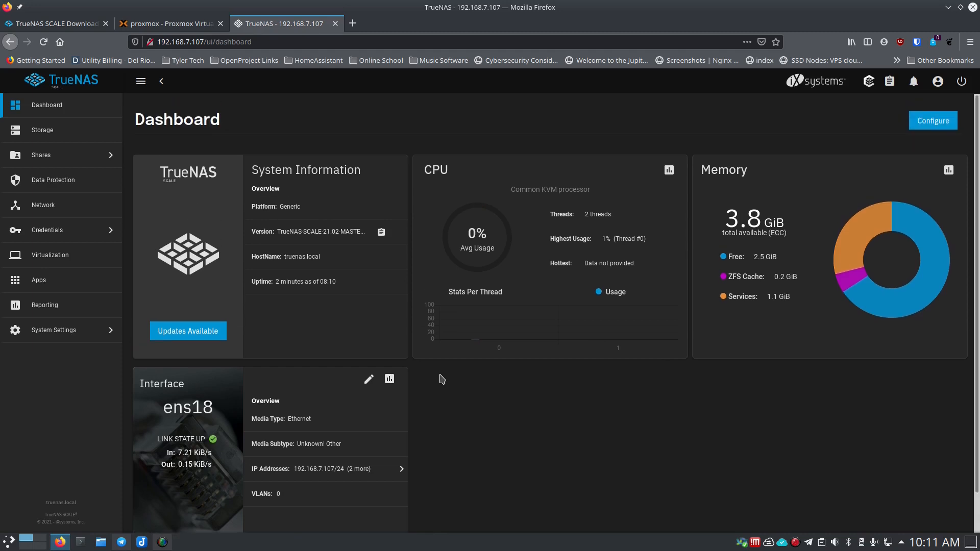
- Check Shares and Storage, open the Disks list showing sda at 20 GiB, then return to Proxmox
left_click(68, 158)
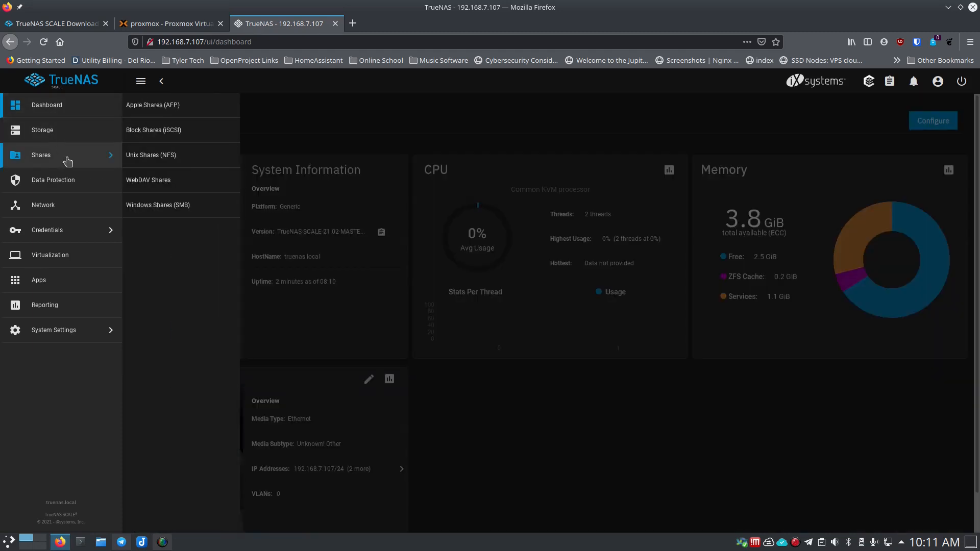
left_click(68, 132)
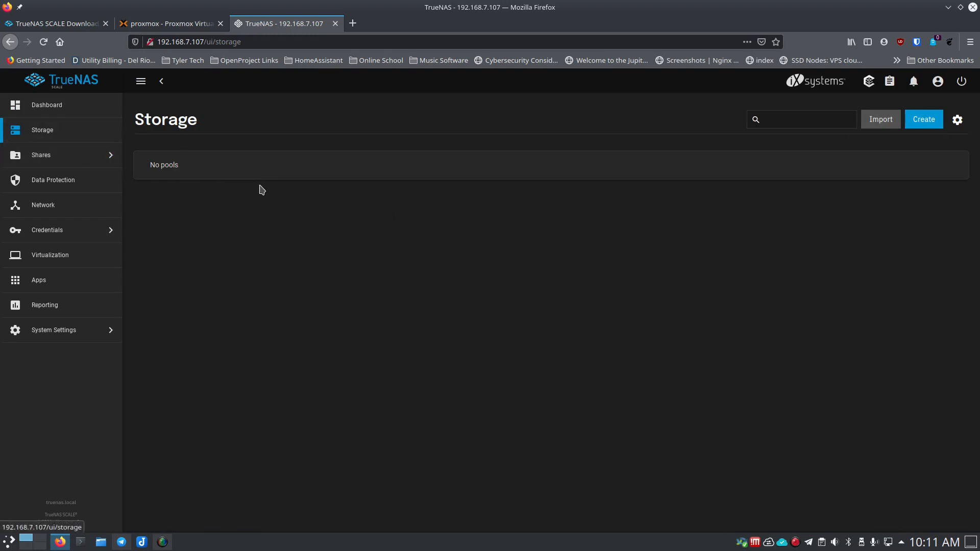
left_click(956, 122)
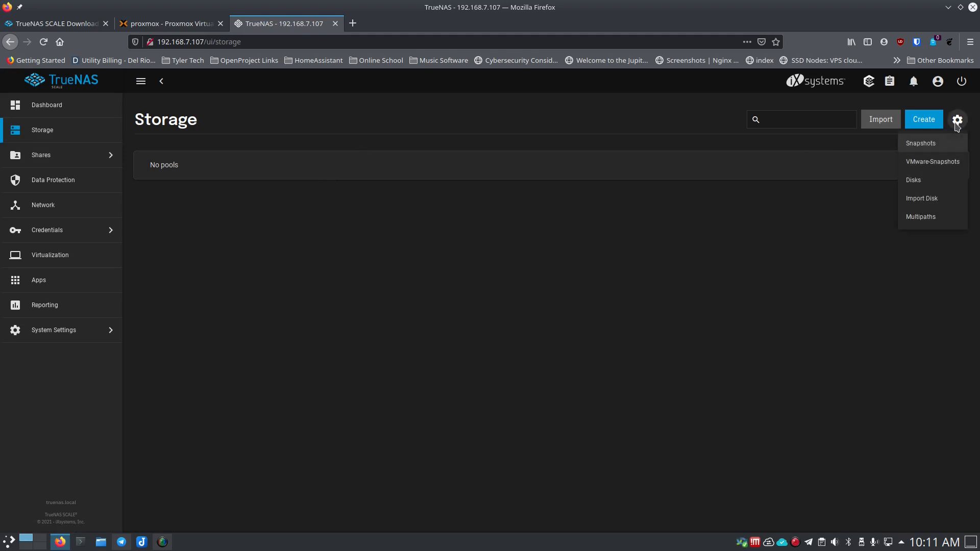
left_click(931, 186)
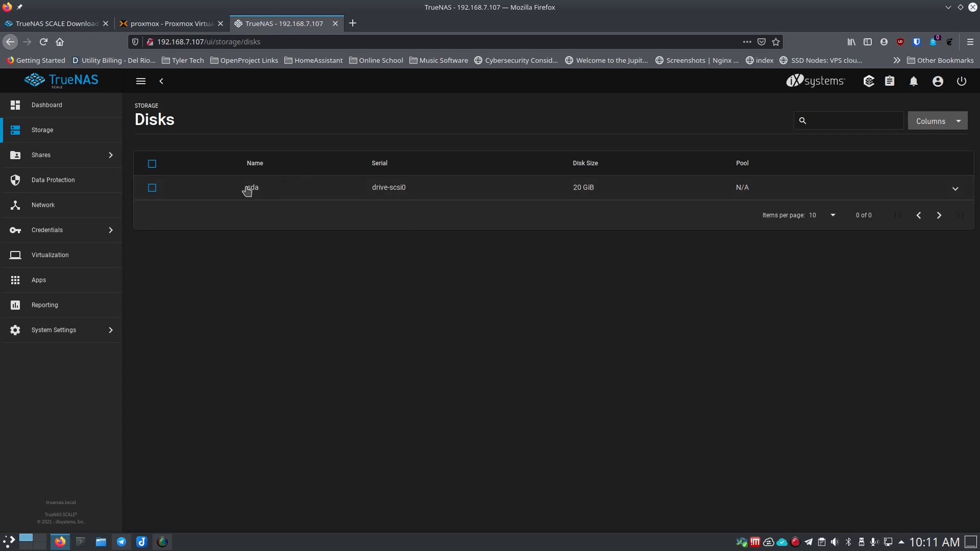
left_click(180, 26)
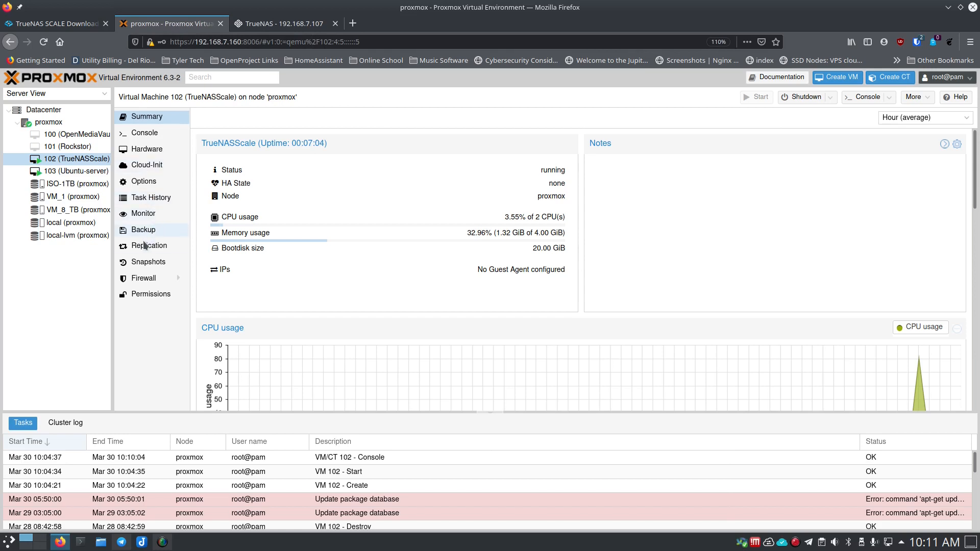
- In VM 102's Hardware, add a 2000 GiB hard disk stored on VM_8_TB
left_click(142, 149)
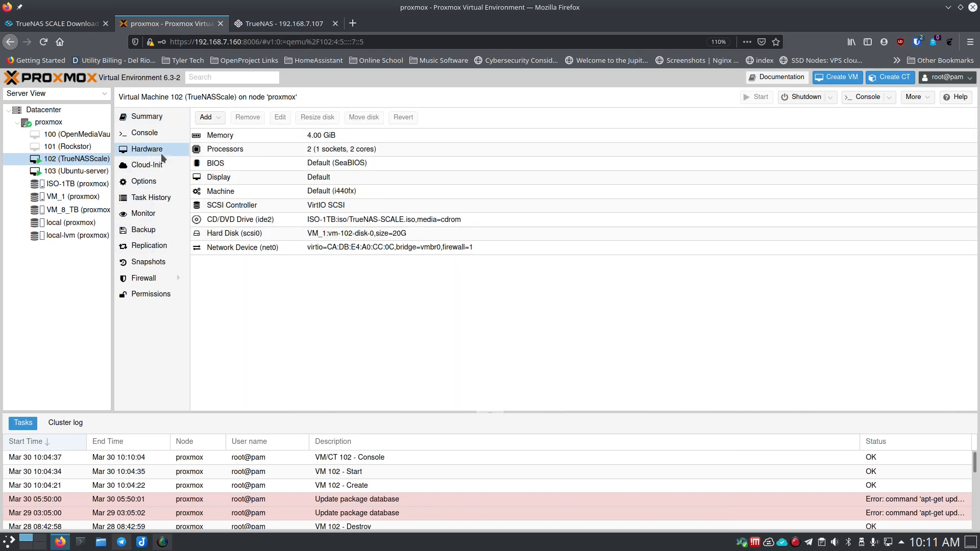
left_click(207, 118)
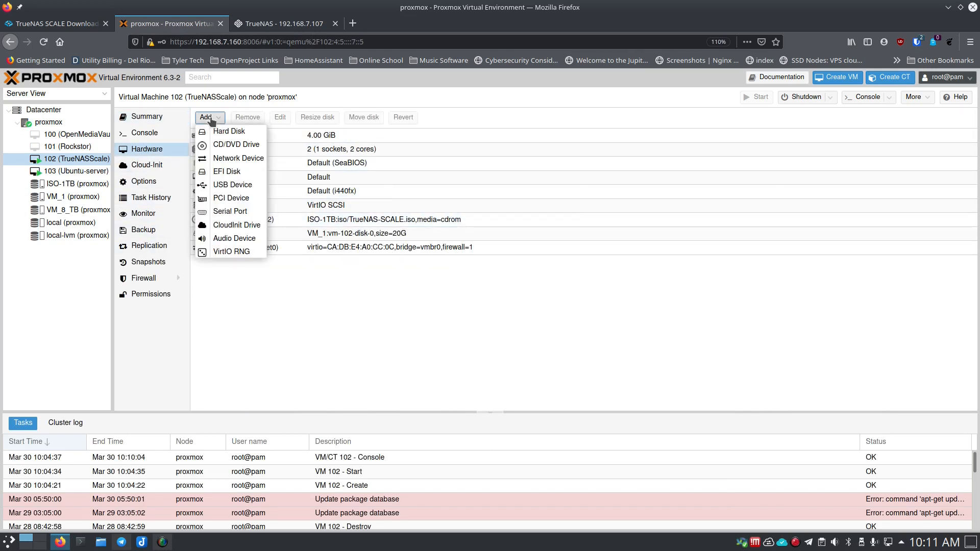
left_click(221, 133)
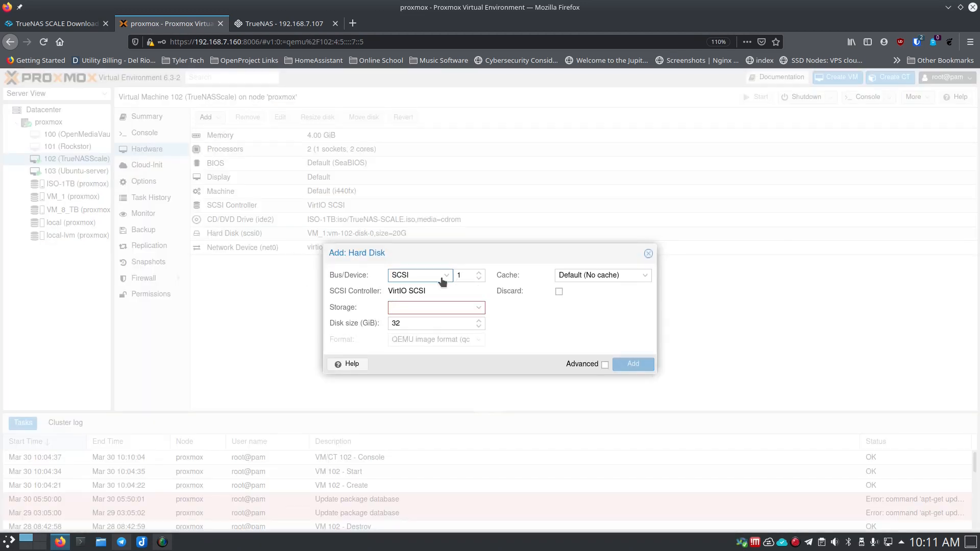
left_click(480, 308)
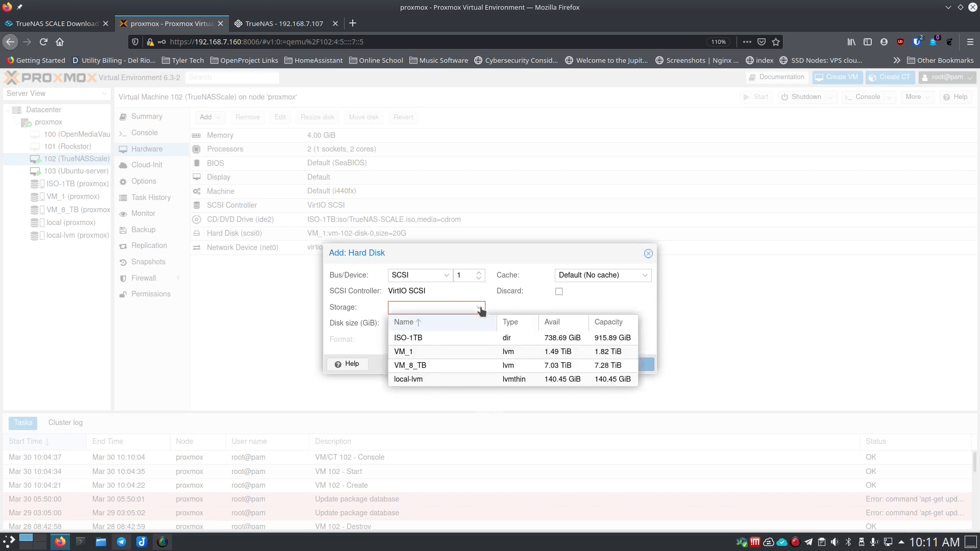
left_click(440, 365)
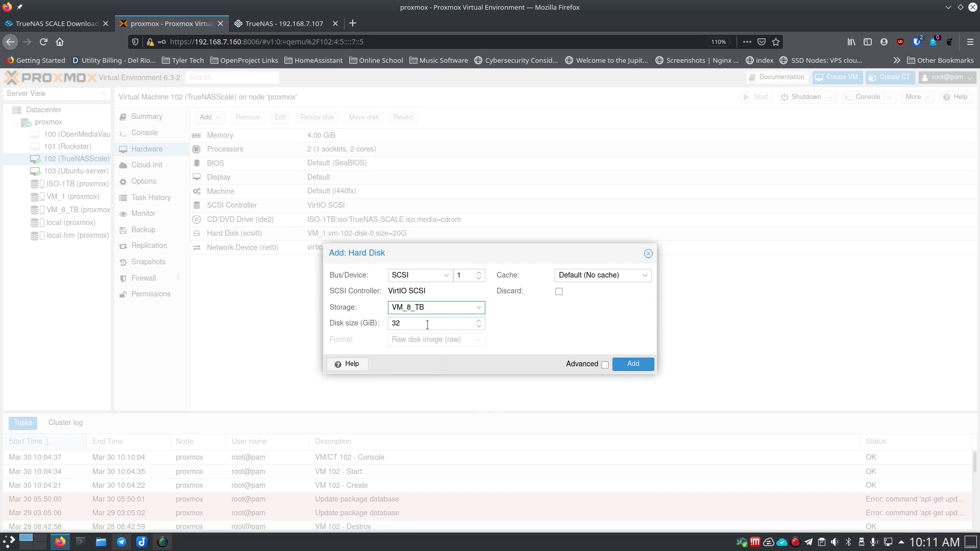
left_click(395, 325)
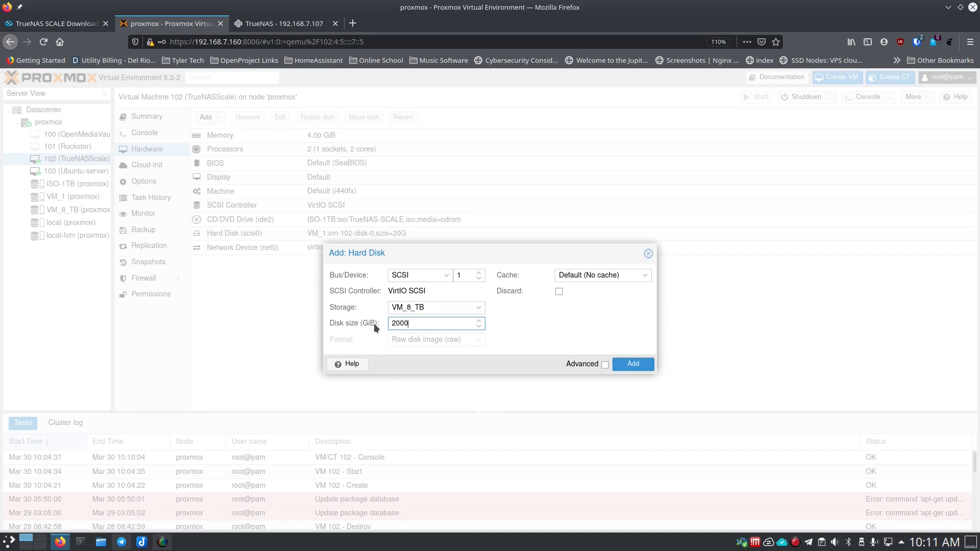
left_click(633, 365)
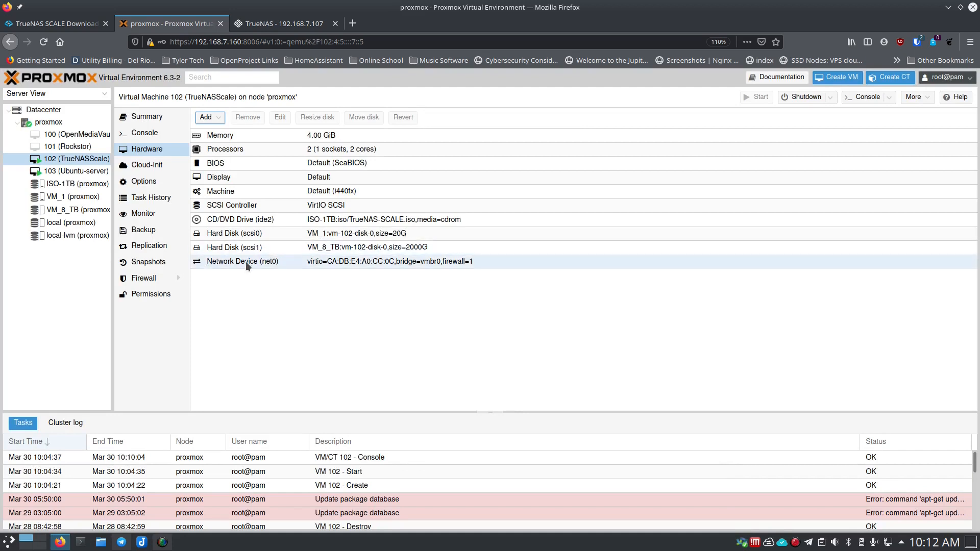
- Reload TrueNAS so the new 1.95 TiB disk sdb appears, then go to Storage
left_click(265, 25)
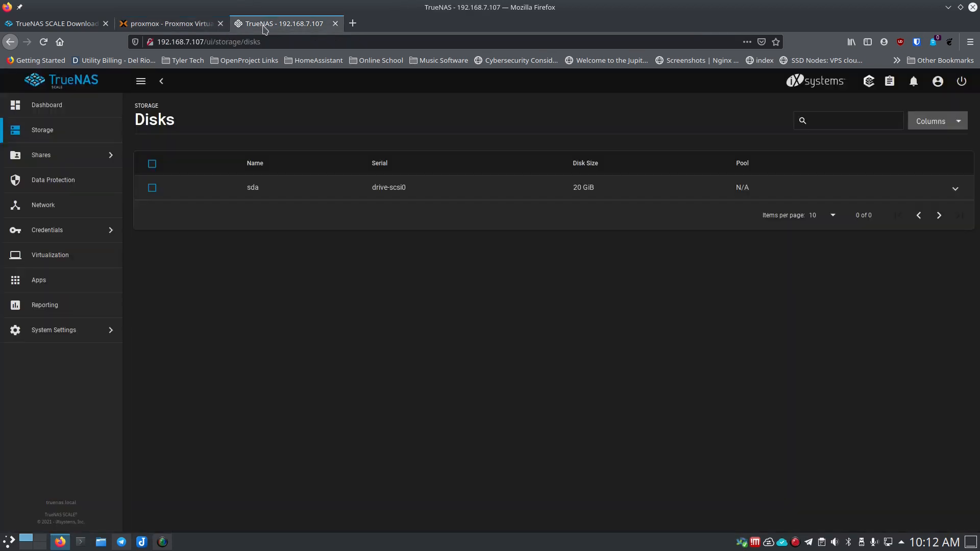
left_click(44, 42)
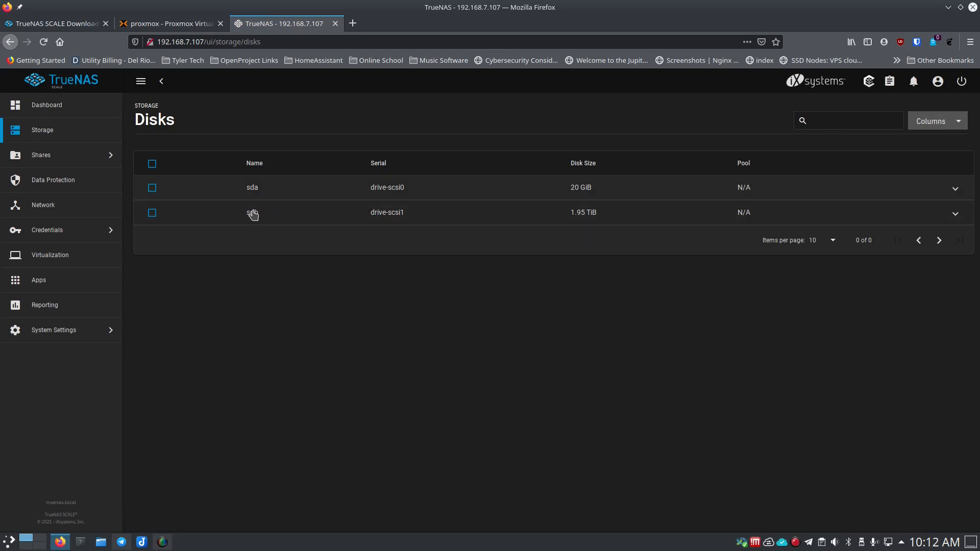
left_click(82, 135)
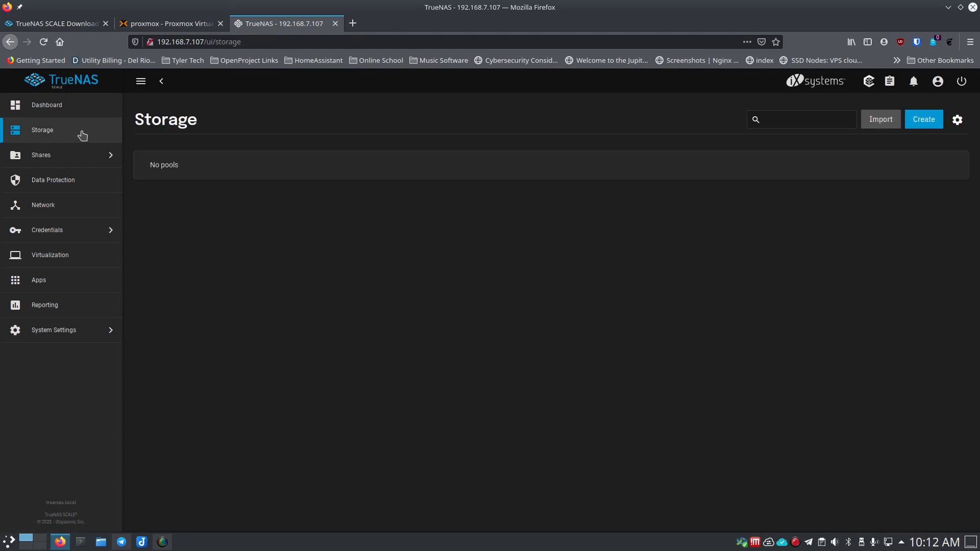
- Start a new pool named Main_Storage and move disk sdb into its data vdevs
left_click(919, 122)
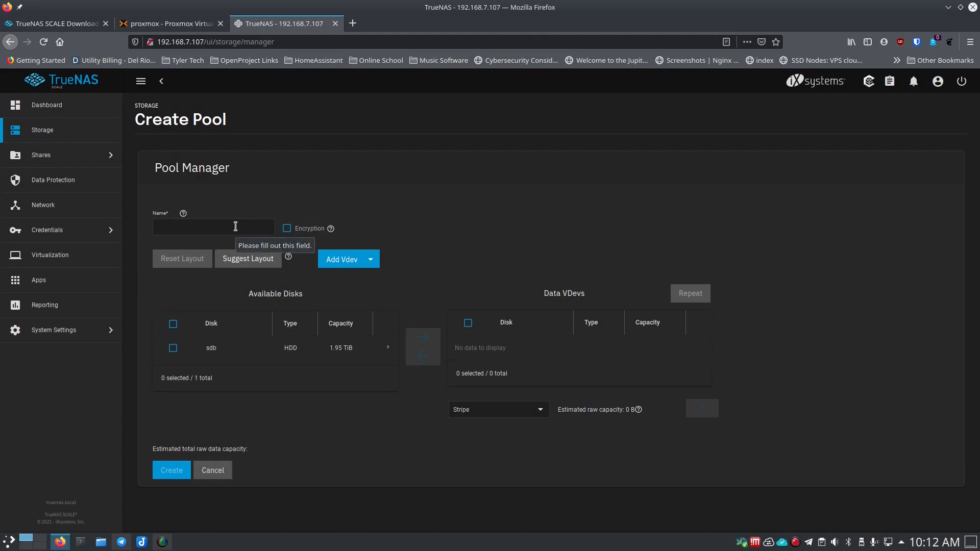
key("ctrl+plus")
key("ctrl+plus")
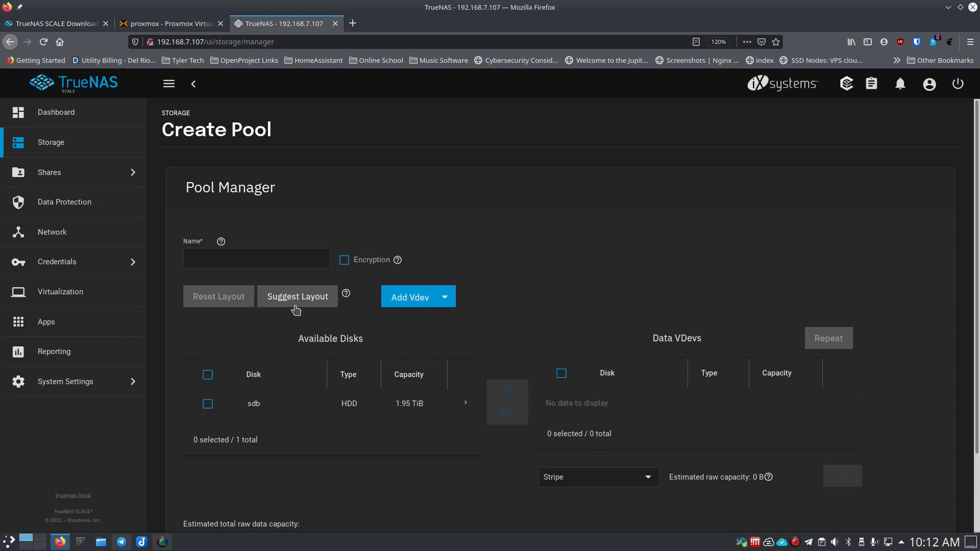
left_click(200, 256)
type("Mi")
left_click(448, 303)
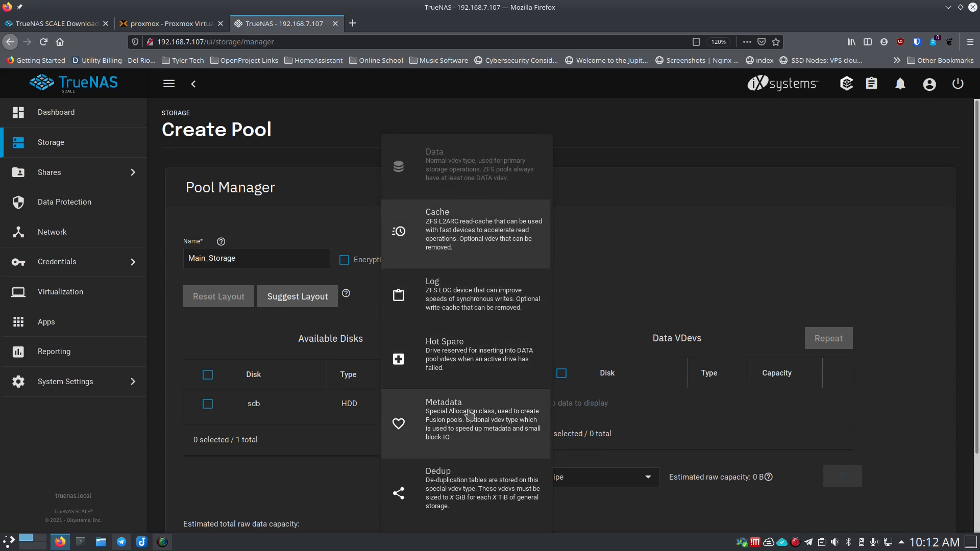
left_click(626, 208)
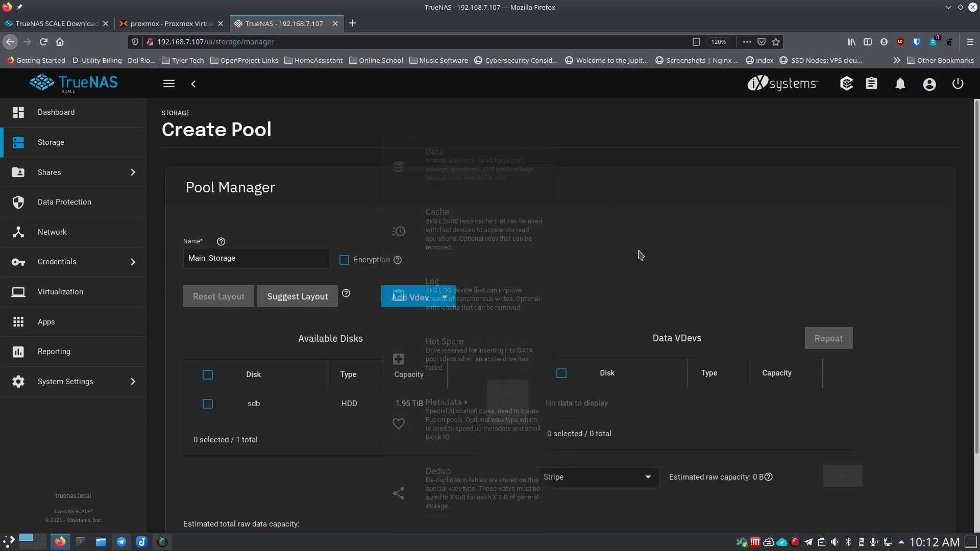
left_click(208, 405)
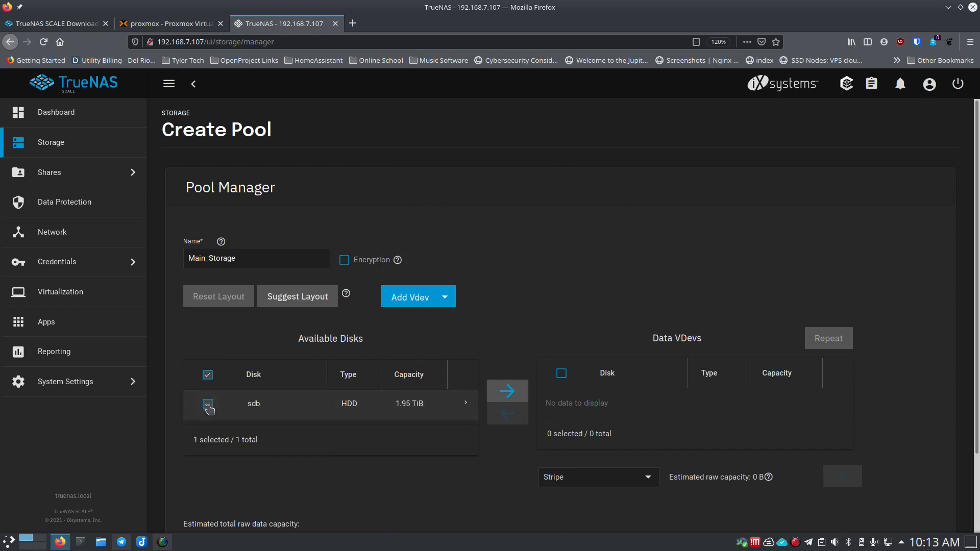
left_click(511, 393)
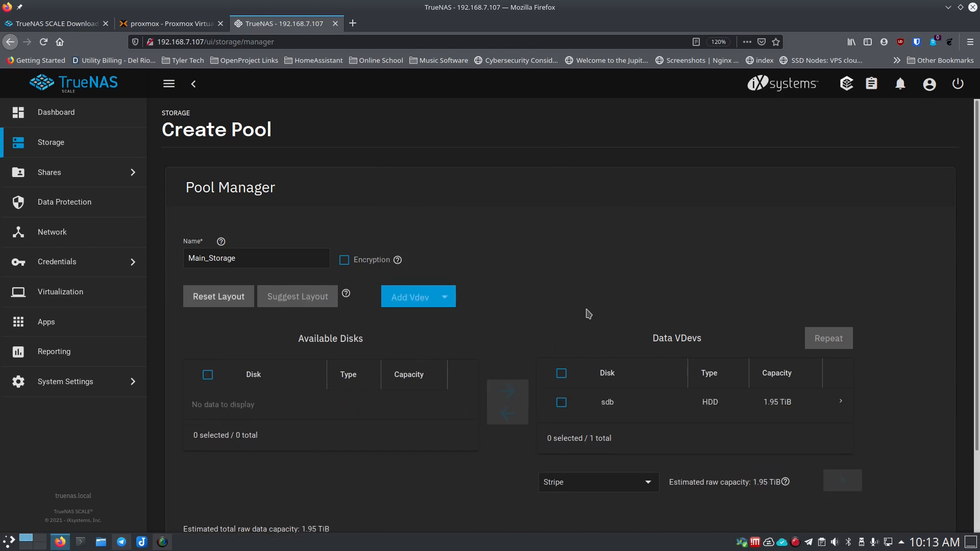
scroll(587, 312, "down", 2)
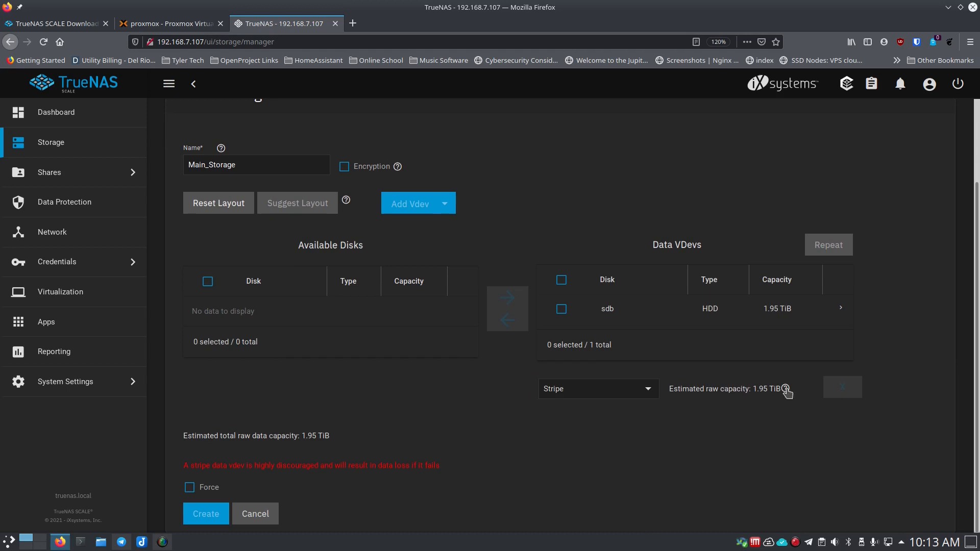
- Force the single-disk stripe and confirm the erase warnings to create Main_Storage
left_click(190, 488)
left_click(193, 511)
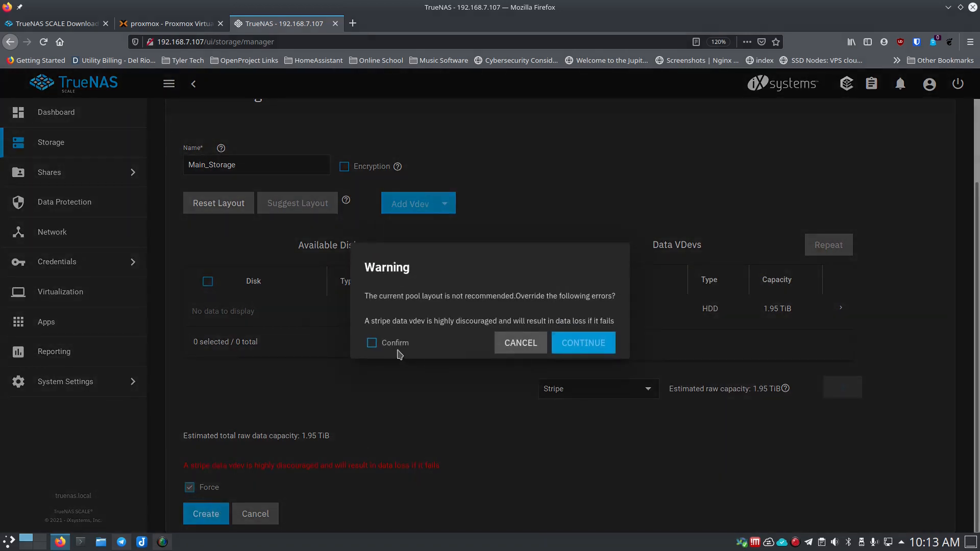
left_click(373, 343)
left_click(561, 343)
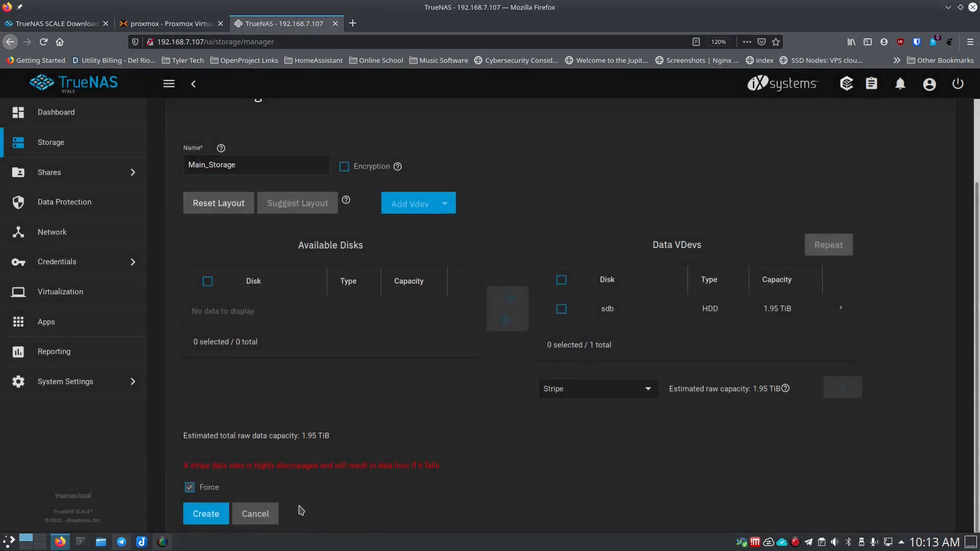
left_click(207, 515)
left_click(403, 330)
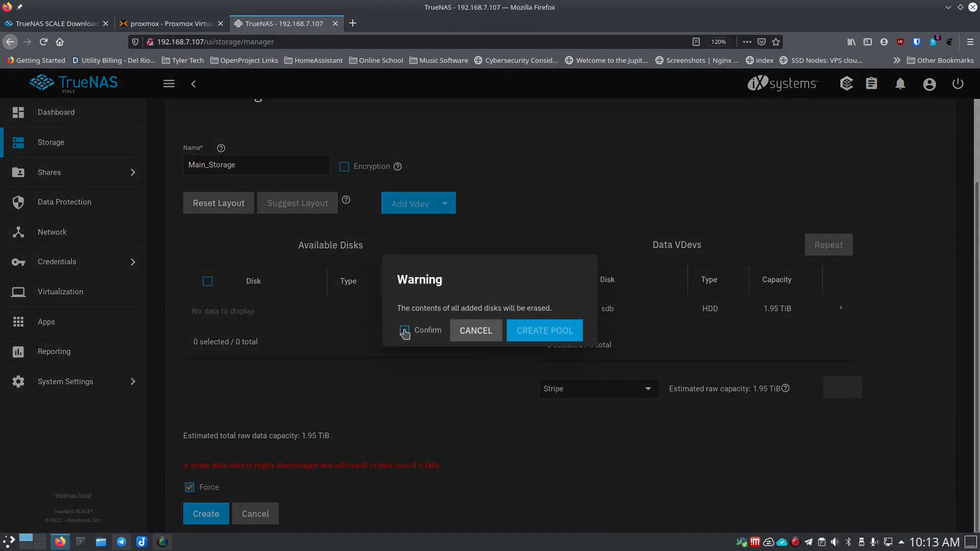
left_click(547, 332)
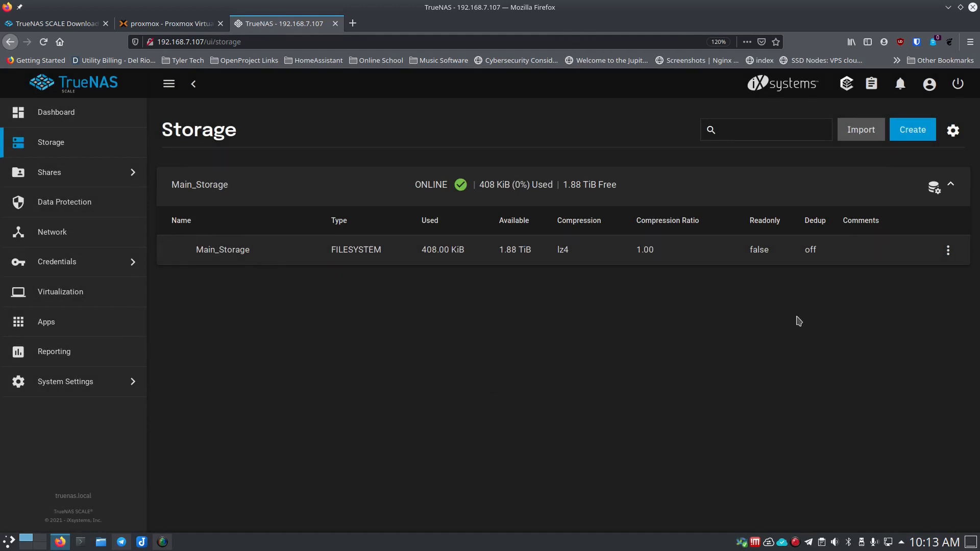
- Add a dataset under Main_Storage and name it App_Plugins
left_click(950, 250)
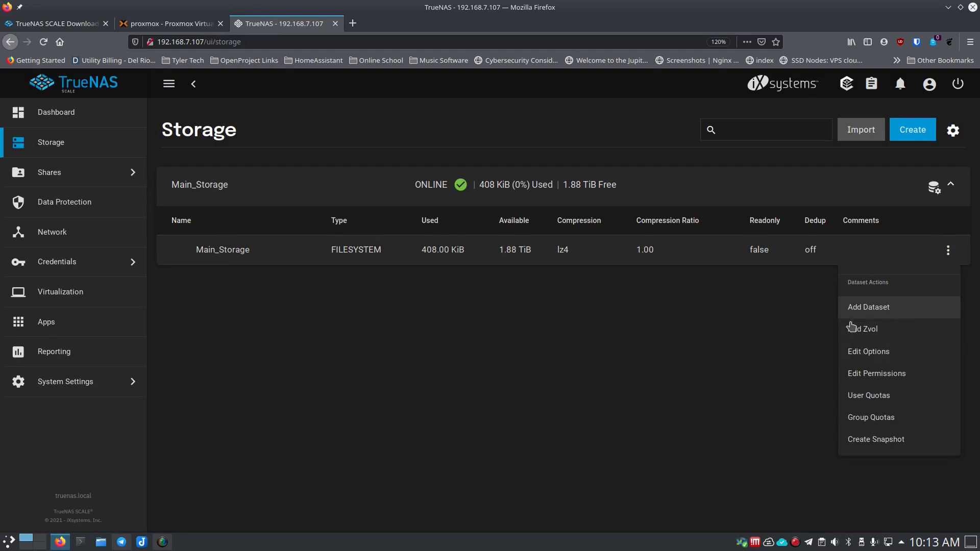
left_click(861, 309)
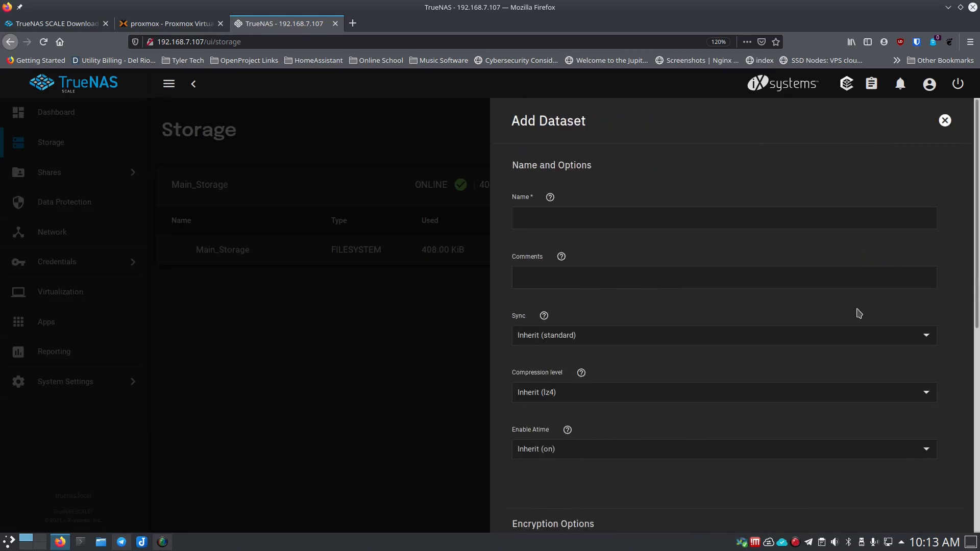
left_click(599, 225)
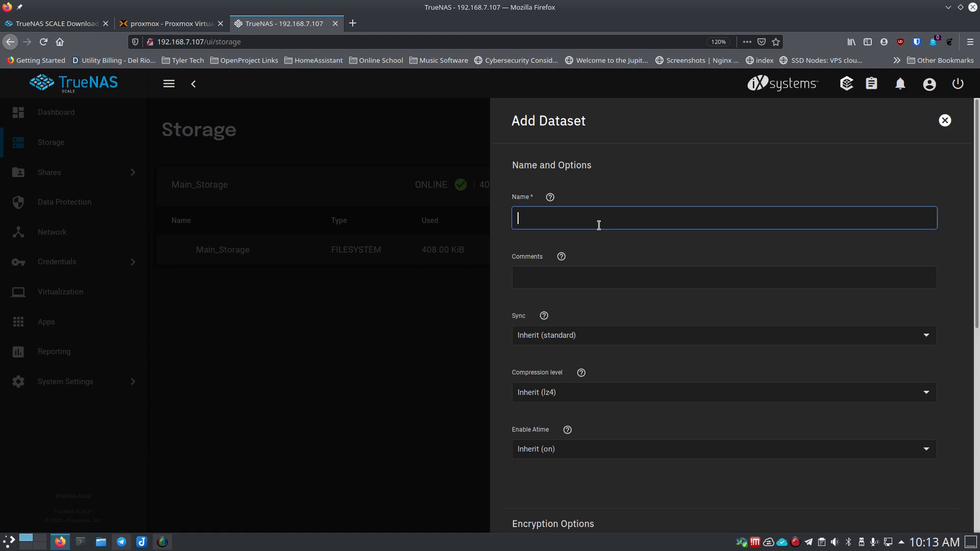
type("Ad")
key("Tab")
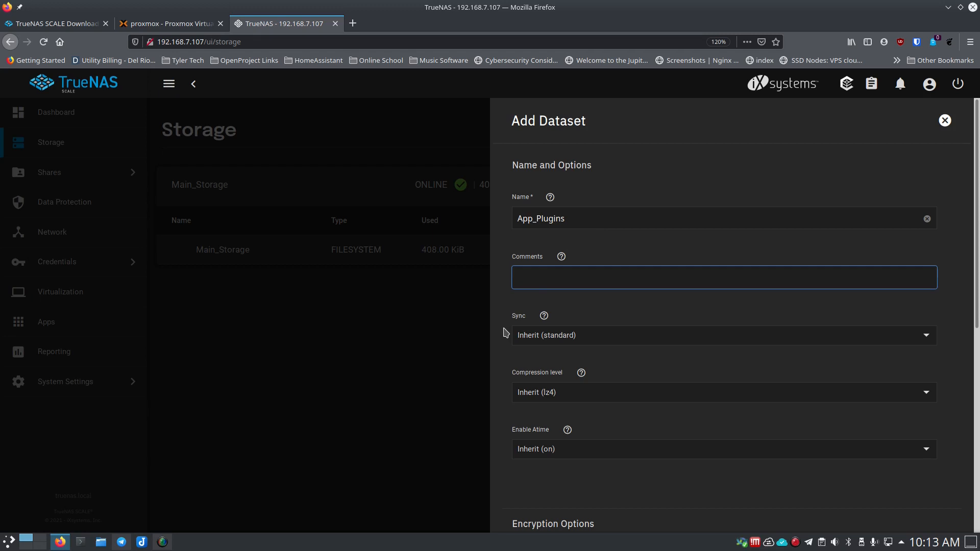
- Keep the inherited sync setting and Generic share type, then save App_Plugins
scroll(531, 331, "down", 2)
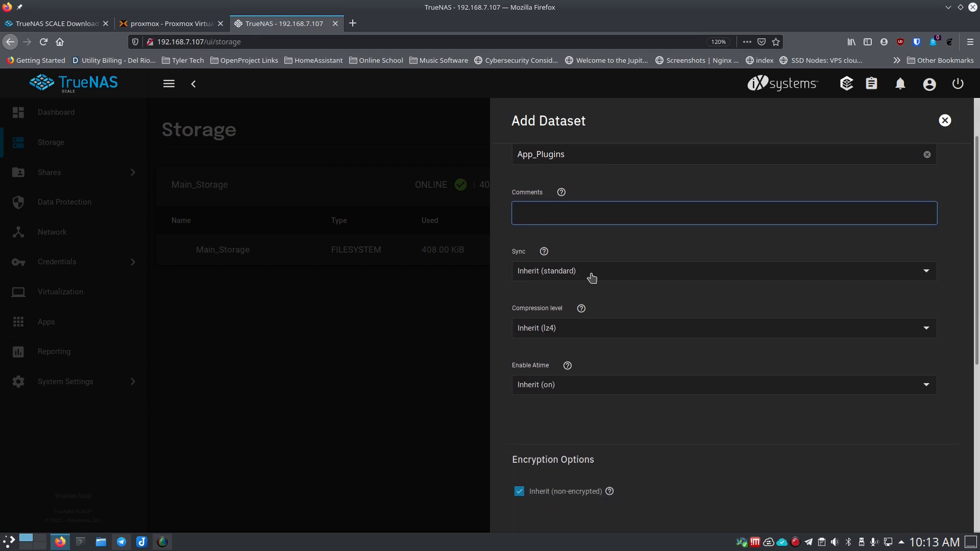
left_click(592, 277)
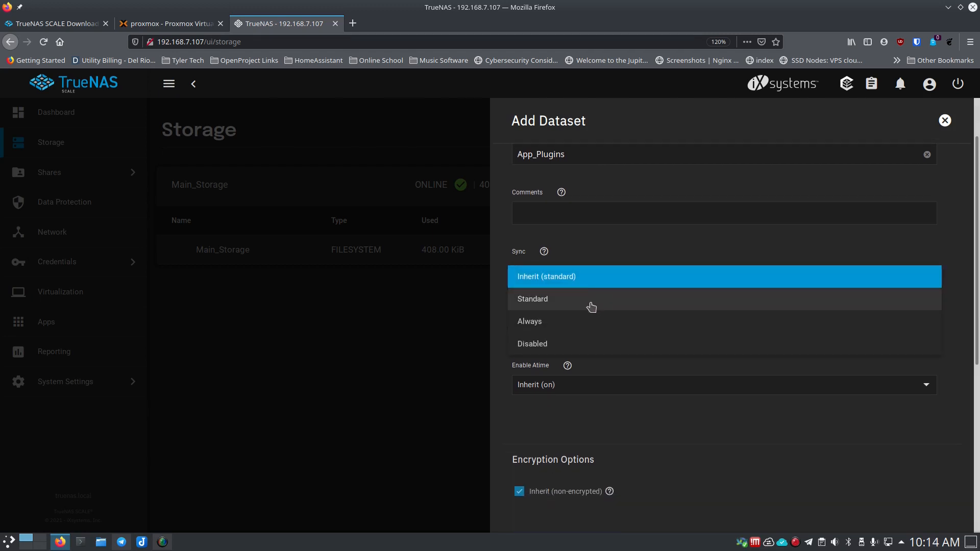
left_click(496, 279)
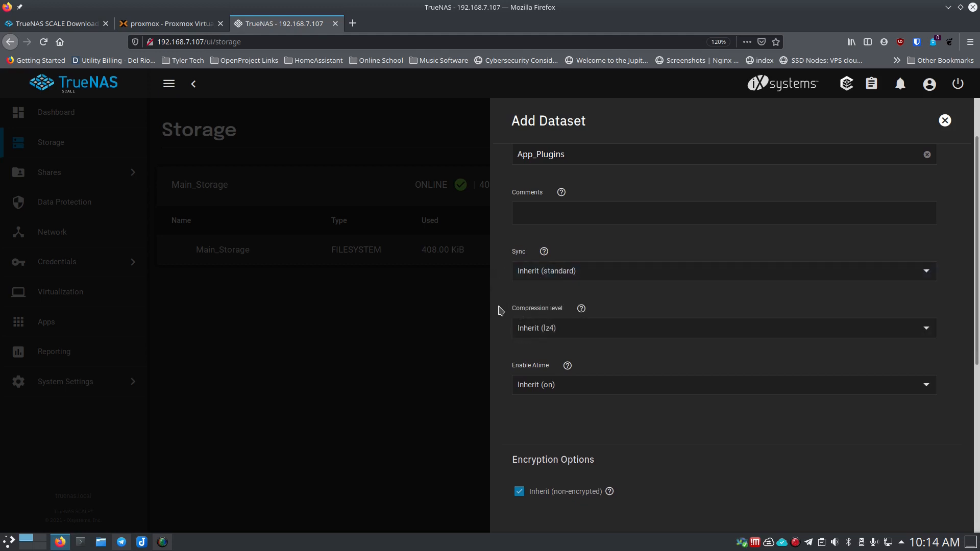
scroll(501, 311, "down", 1)
scroll(500, 311, "down", 2)
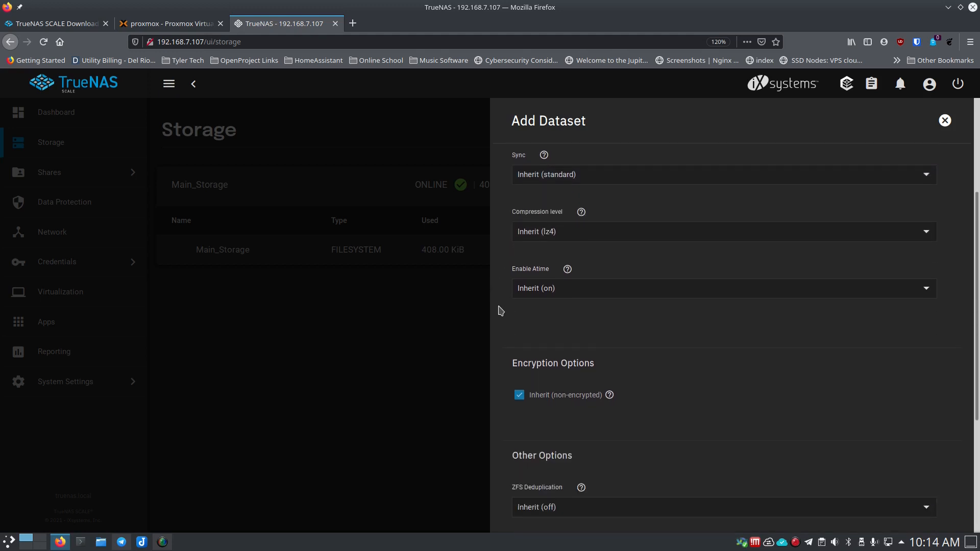
scroll(508, 320, "down", 1)
scroll(511, 320, "down", 4)
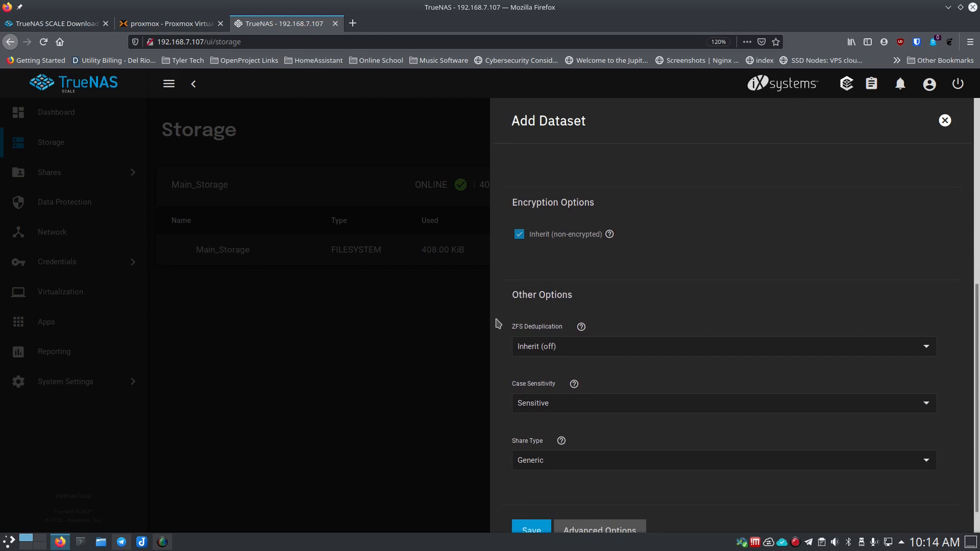
scroll(505, 342, "down", 1)
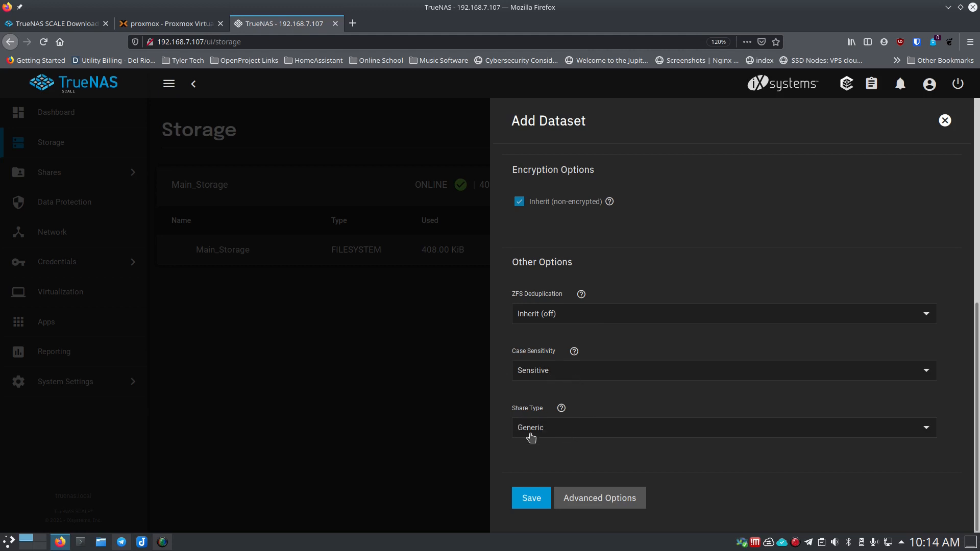
left_click(572, 436)
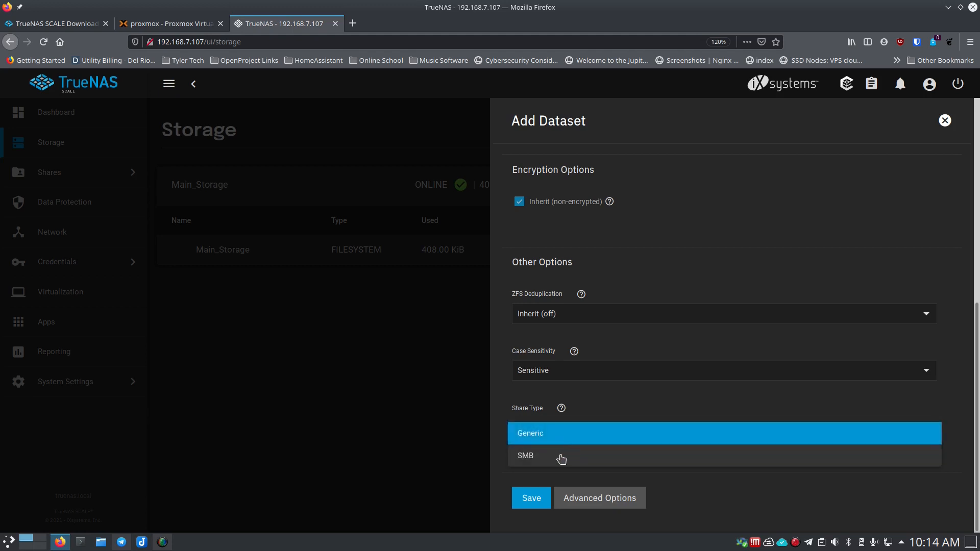
left_click(524, 397)
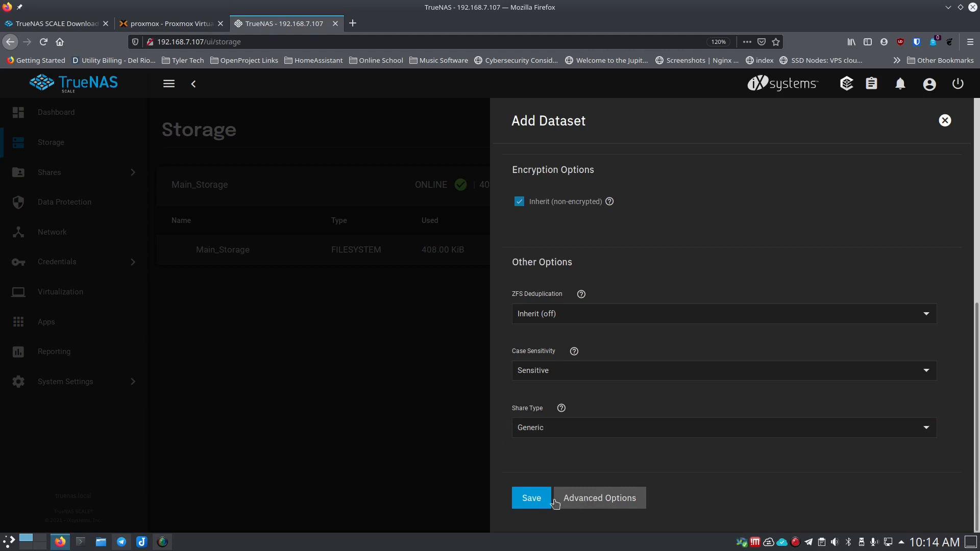
left_click(530, 500)
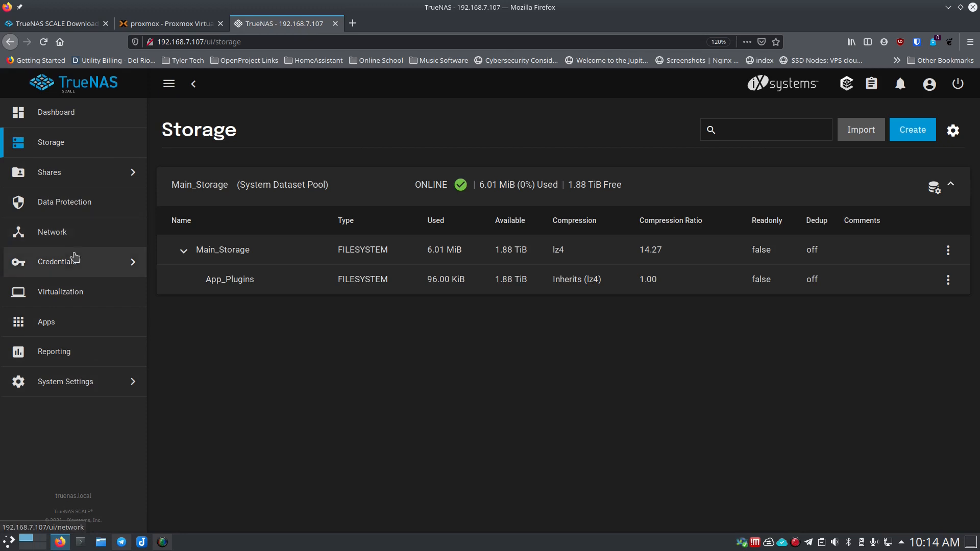
- Open System Settings > Update and recheck for available updates
left_click(85, 387)
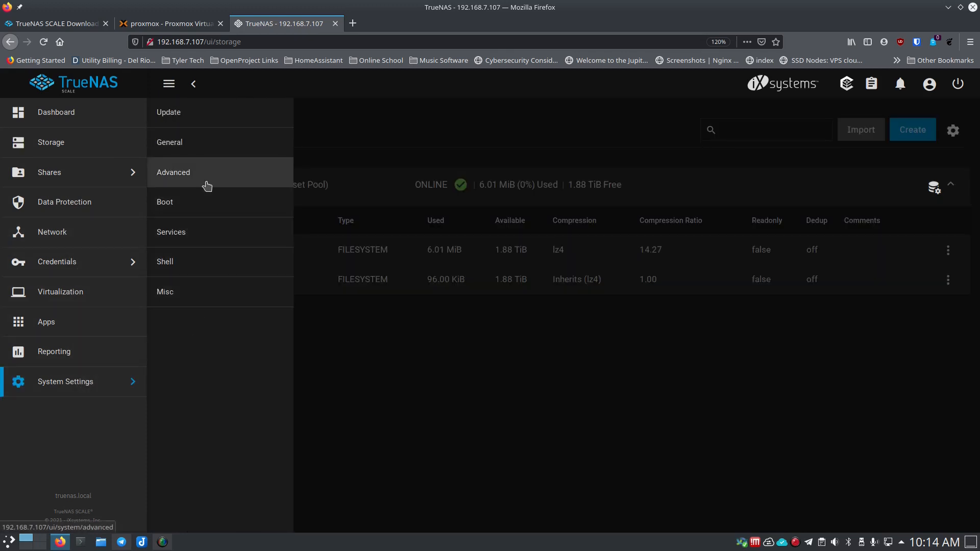
left_click(200, 122)
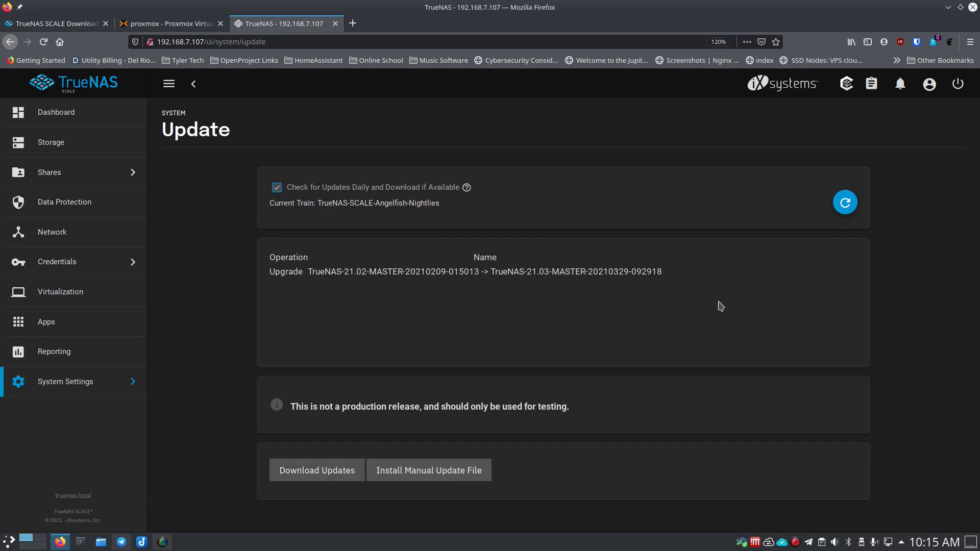
left_click(846, 208)
- Save the configuration with the secret seed, then download and apply the update with reboot
left_click(332, 477)
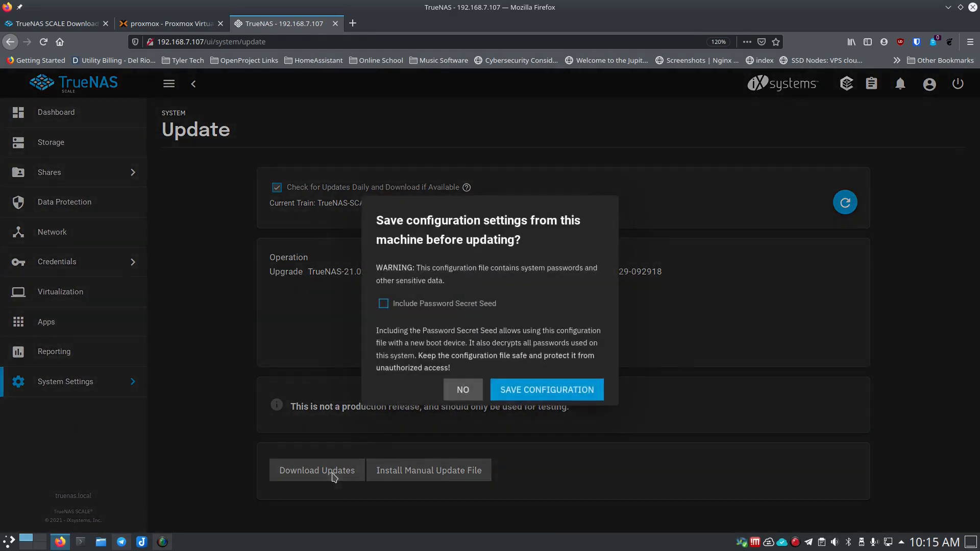
left_click(384, 304)
left_click(513, 392)
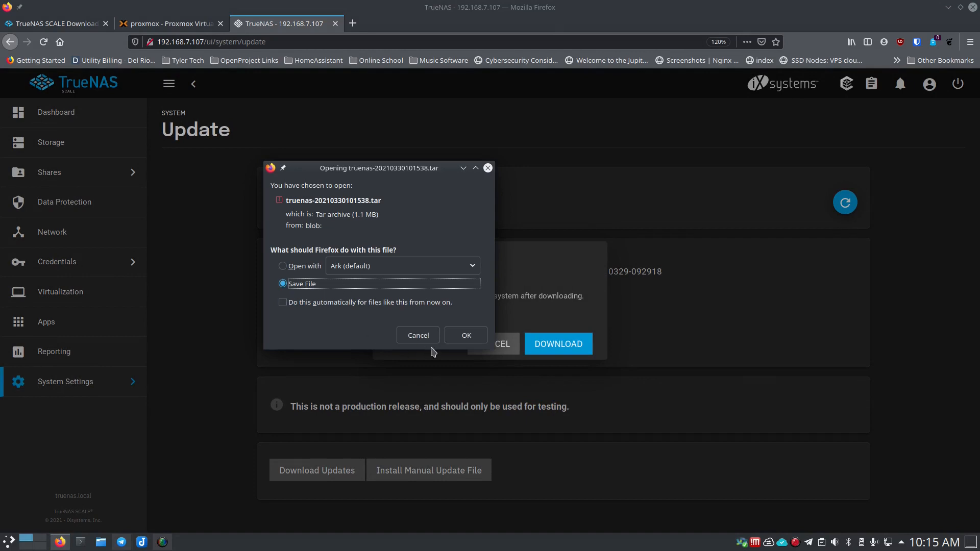
left_click(465, 336)
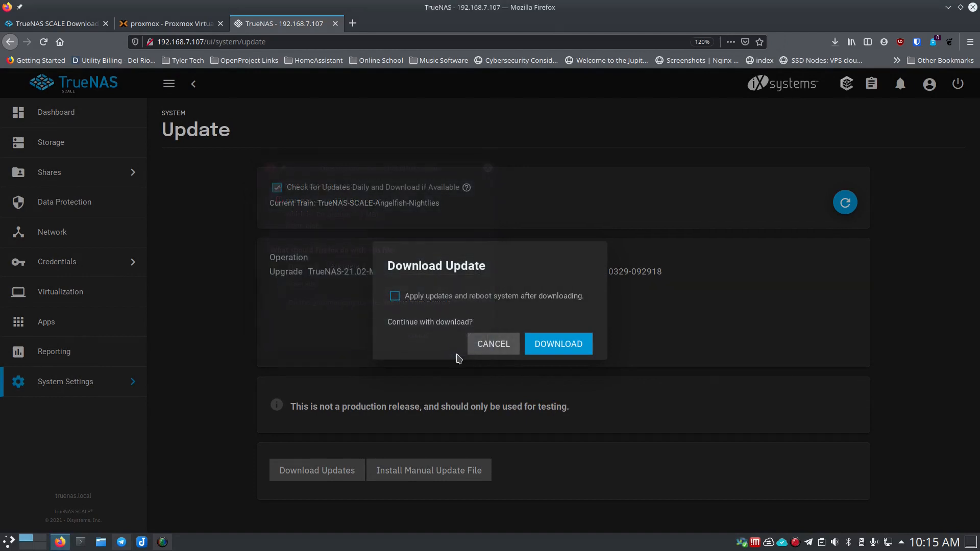
left_click(395, 298)
left_click(543, 349)
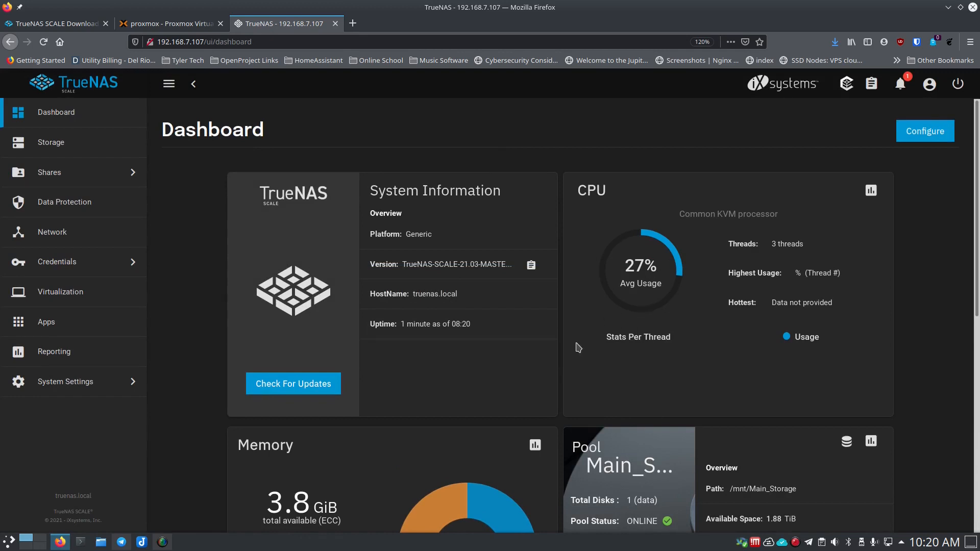
- Review the Dashboard's Main_Storage pool (ONLINE, 1.88 TiB free) and expand Credentials
scroll(578, 348, "down", 5)
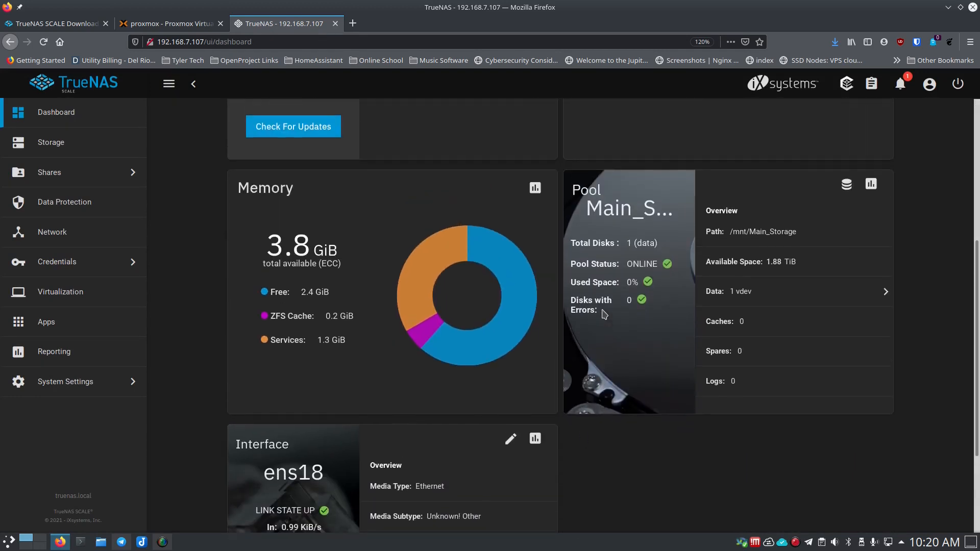
scroll(393, 388, "up", 5)
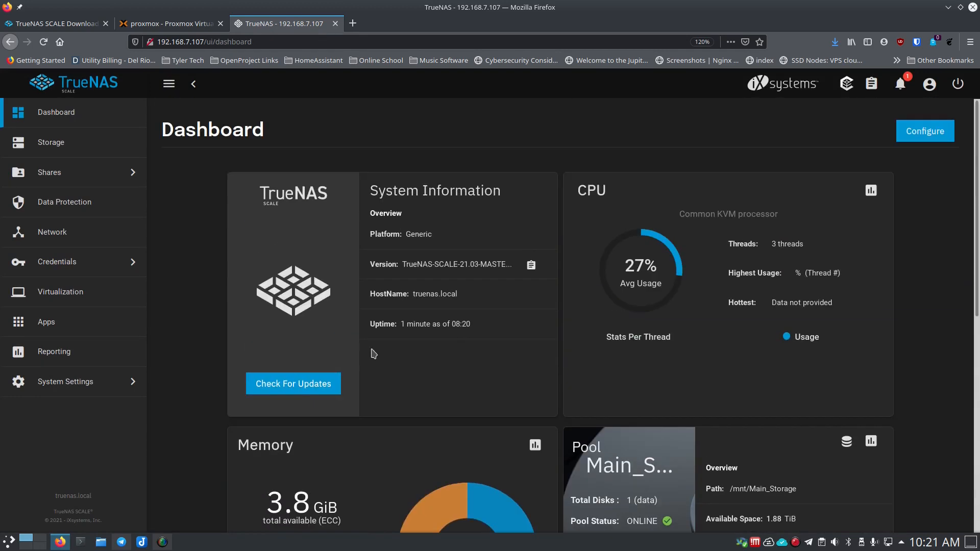
left_click(102, 261)
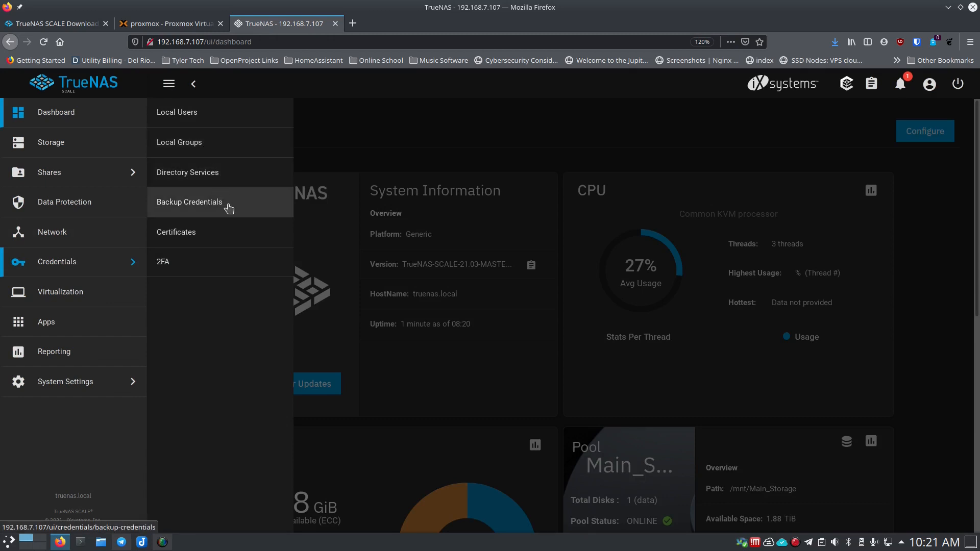
- Go to Local Users, dismiss the built-in users note, and start adding a user
left_click(192, 117)
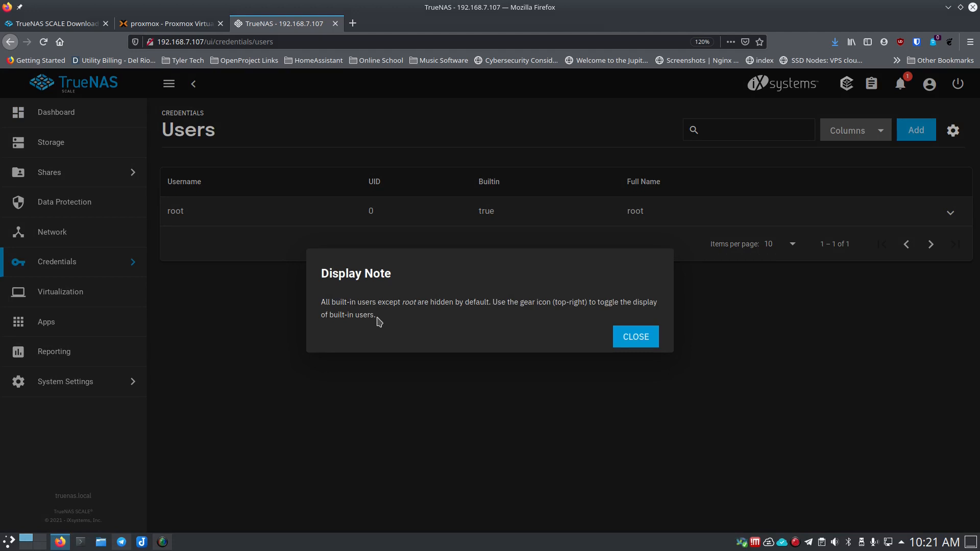
left_click(625, 337)
left_click(914, 141)
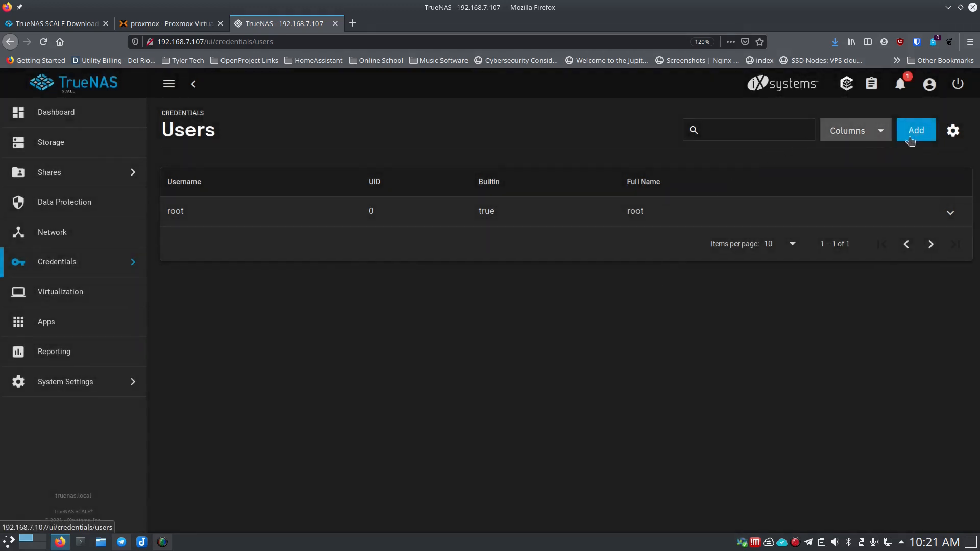
- Fill in the new user with Permit Sudo enabled, save, and decline Firefox's password prompt
scroll(607, 277, "down", 6)
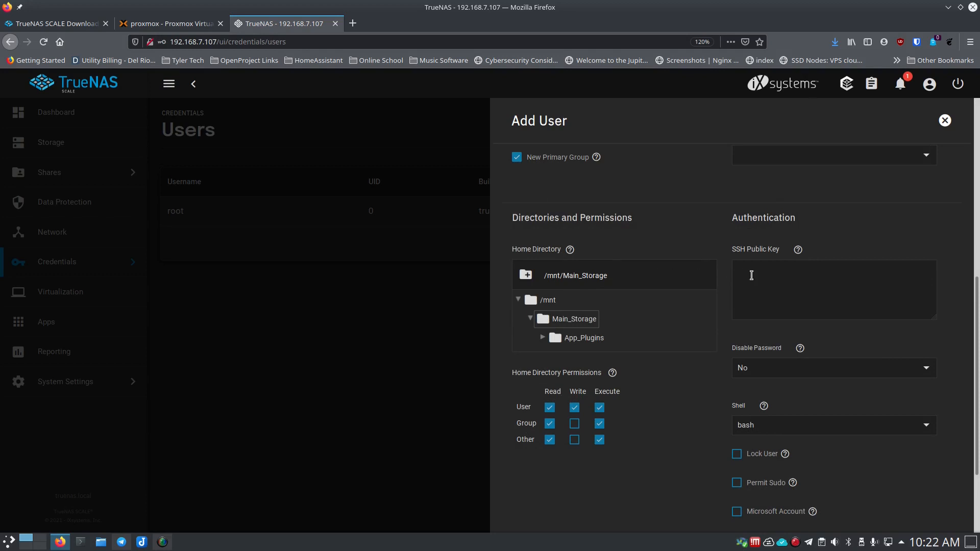
left_click(752, 276)
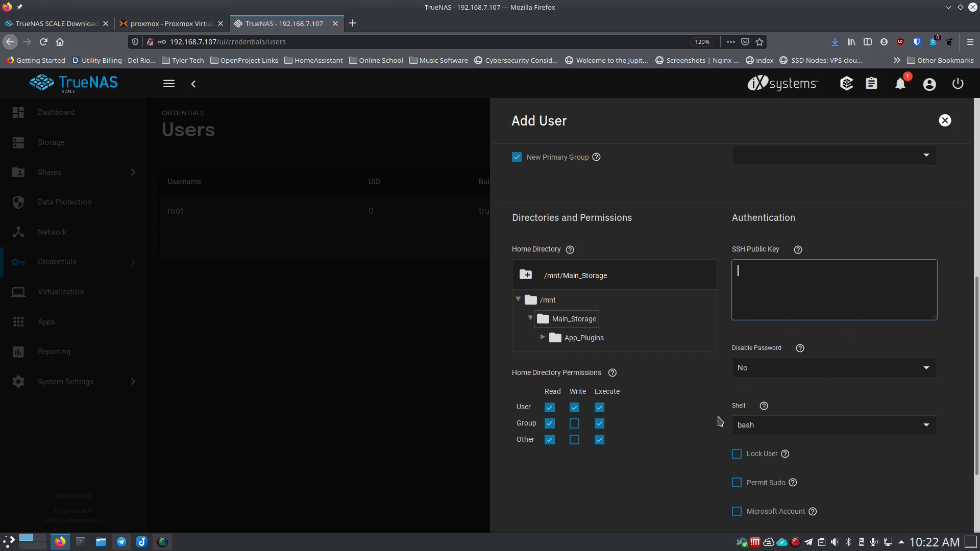
scroll(720, 421, "down", 2)
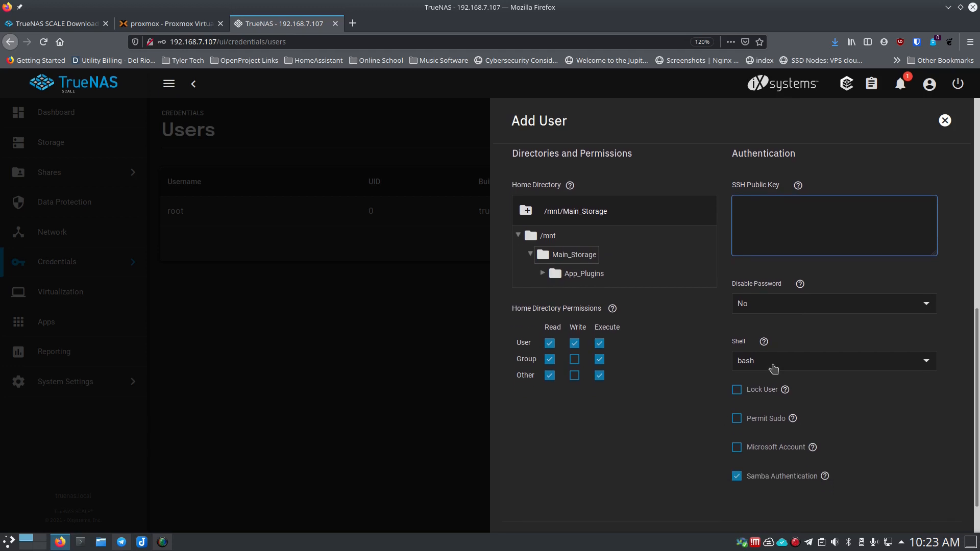
left_click(738, 420)
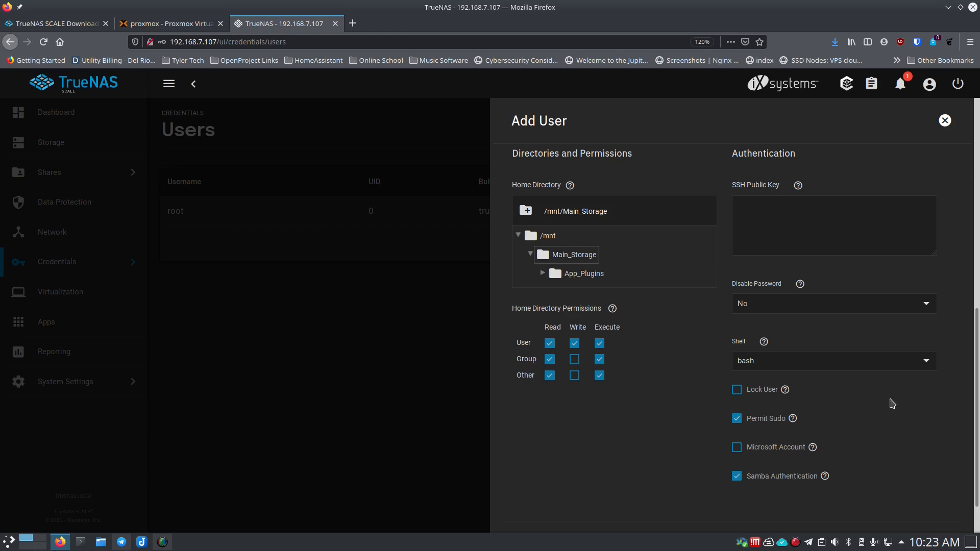
scroll(892, 404, "down", 2)
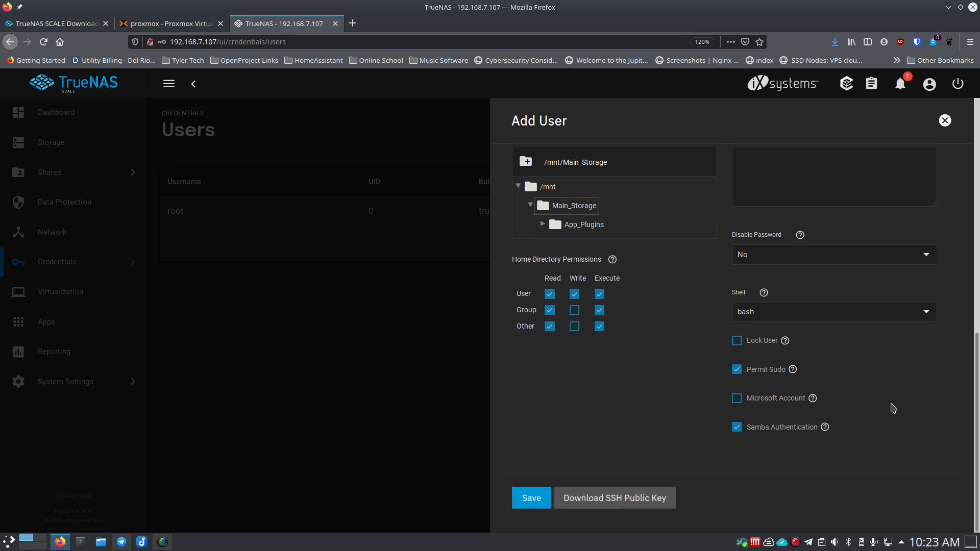
left_click(532, 498)
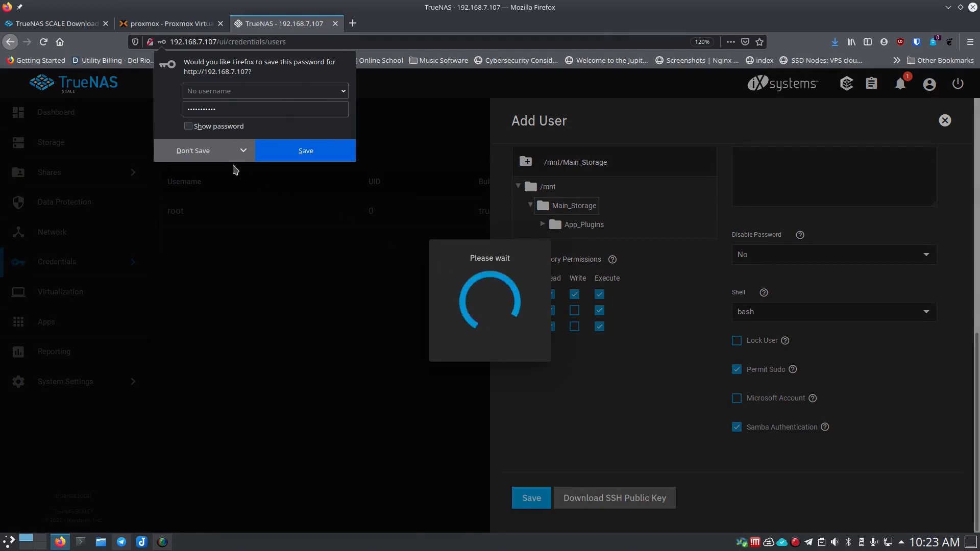
left_click(204, 150)
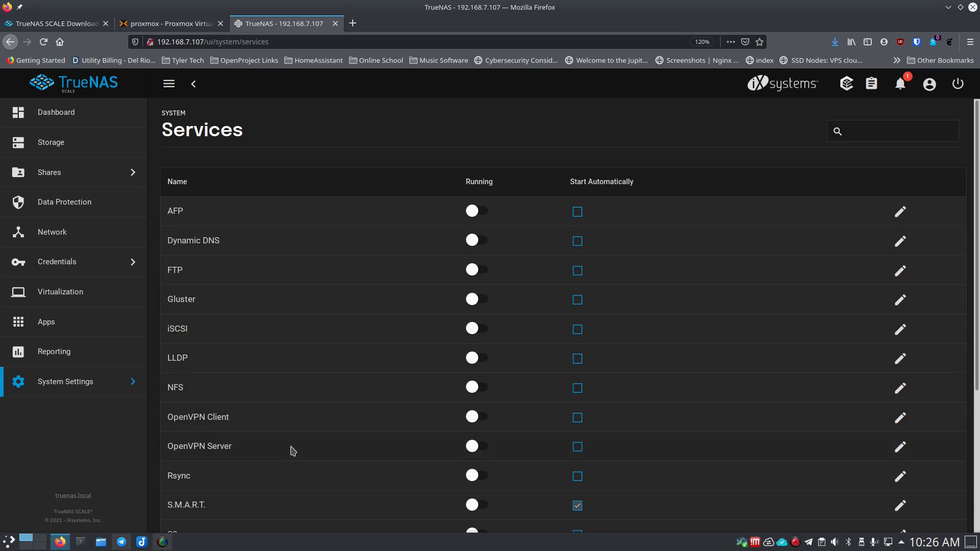
- Scroll the services list from AFP to WebDAV, then reopen the System Settings menu
scroll(285, 444, "down", 3)
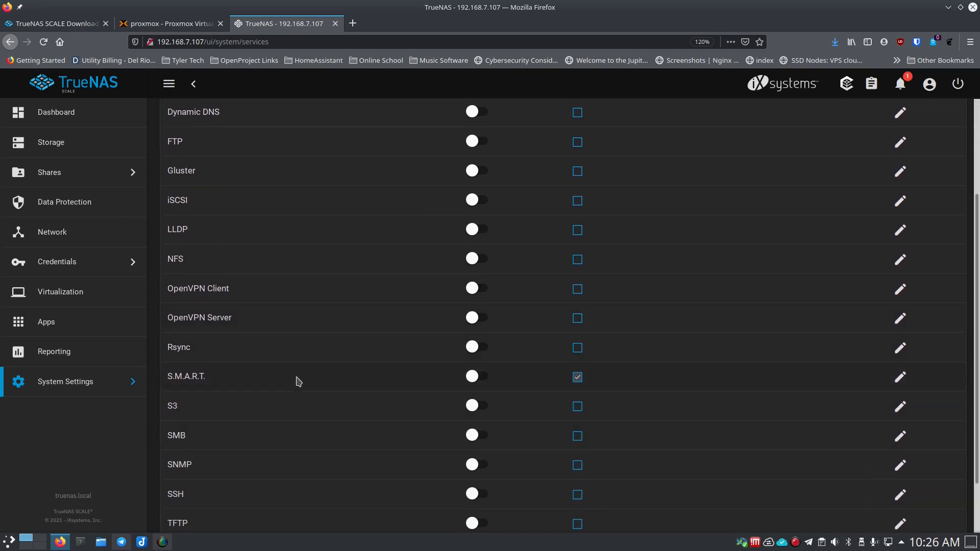
scroll(293, 407, "down", 2)
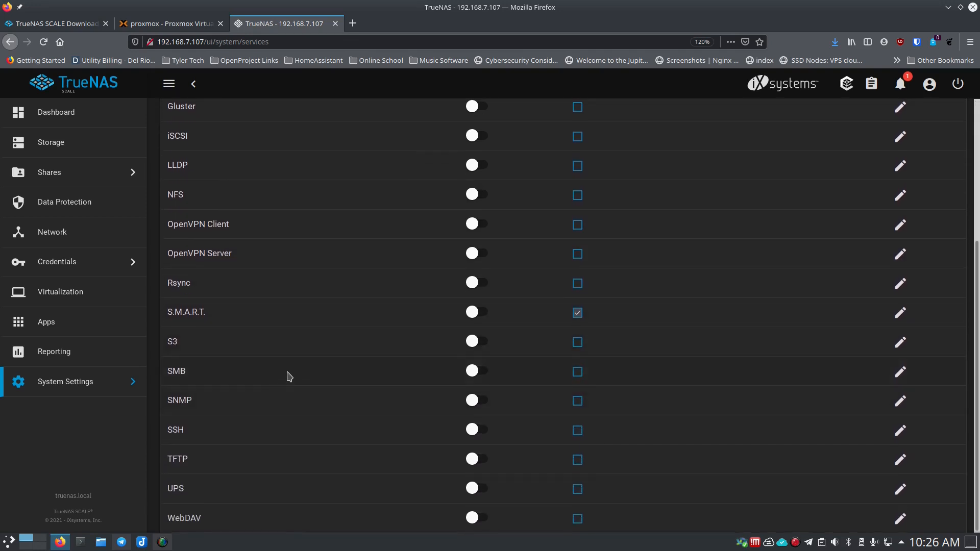
scroll(289, 409, "down", 1)
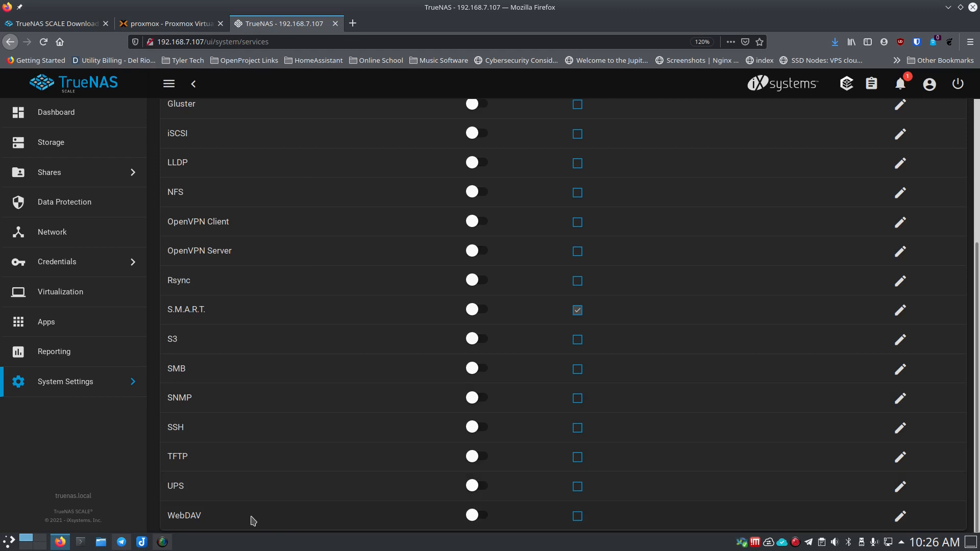
scroll(277, 498, "up", 4)
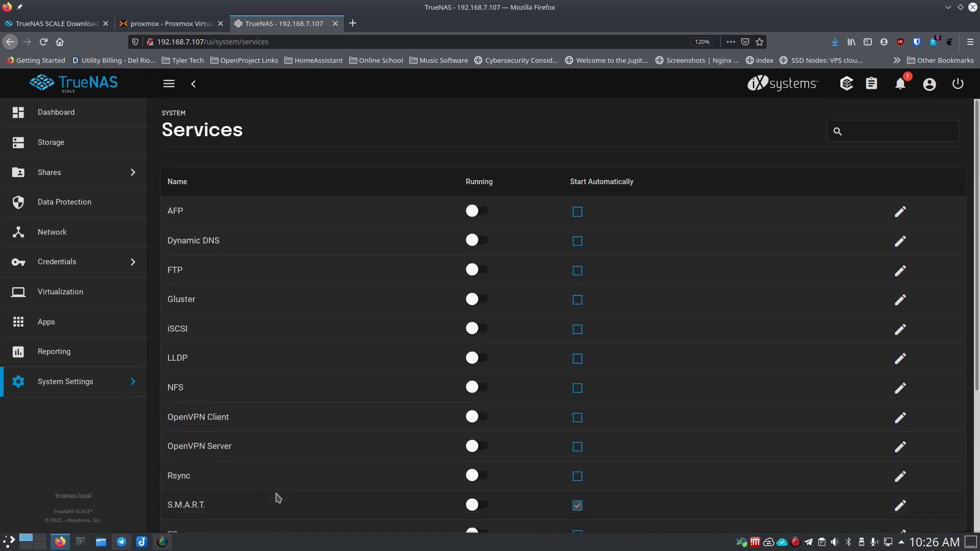
left_click(102, 385)
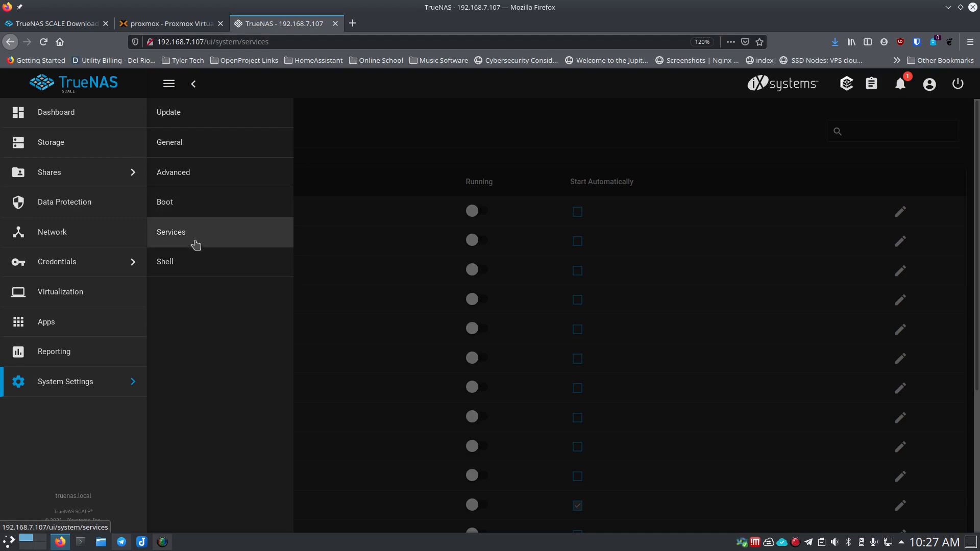
- Choose Main_Storage as the Apps pool, confirm no apps are installed, and return to Catalog
left_click(82, 327)
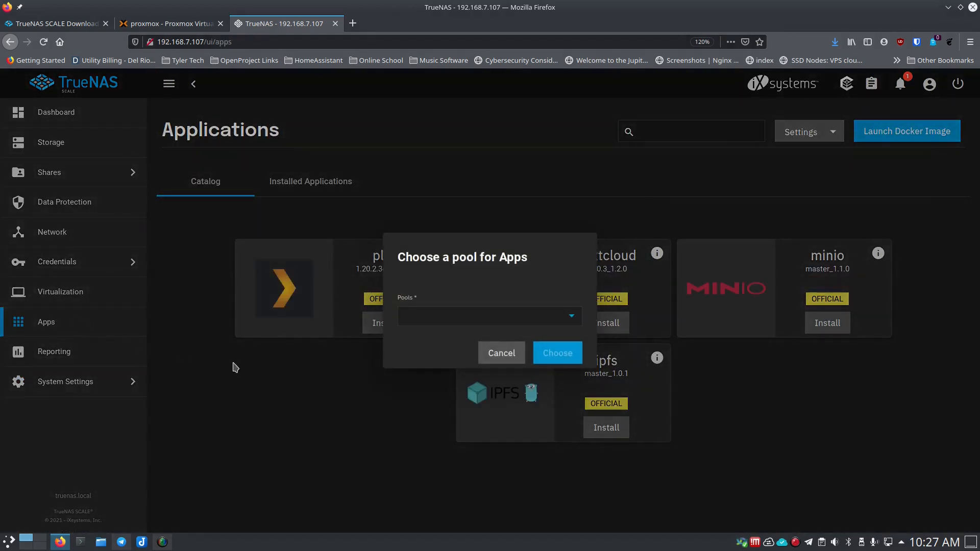
left_click(442, 322)
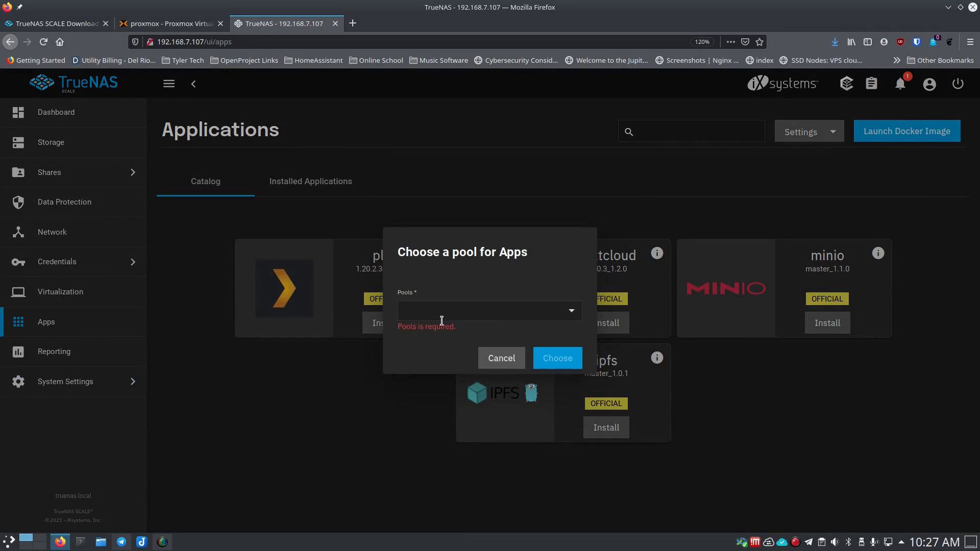
left_click(573, 313)
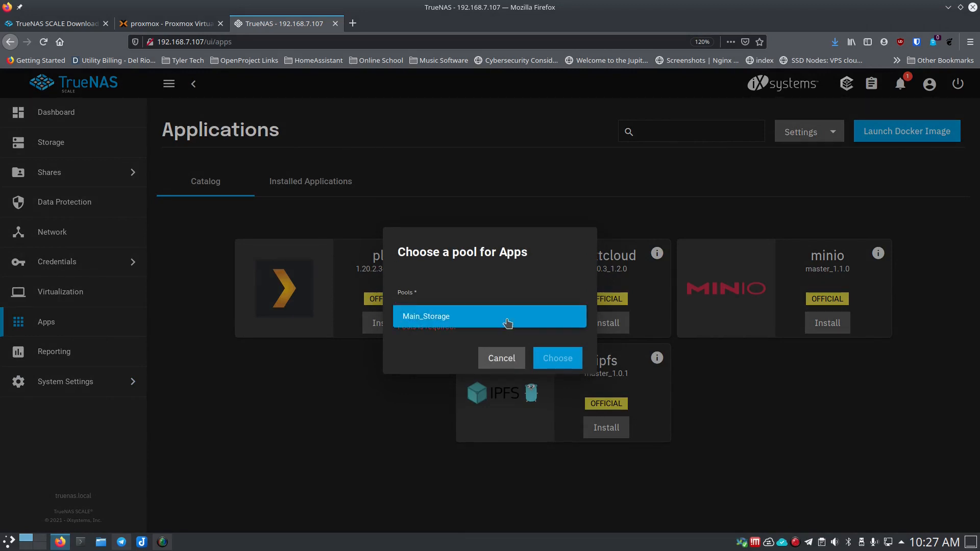
left_click(508, 322)
left_click(557, 356)
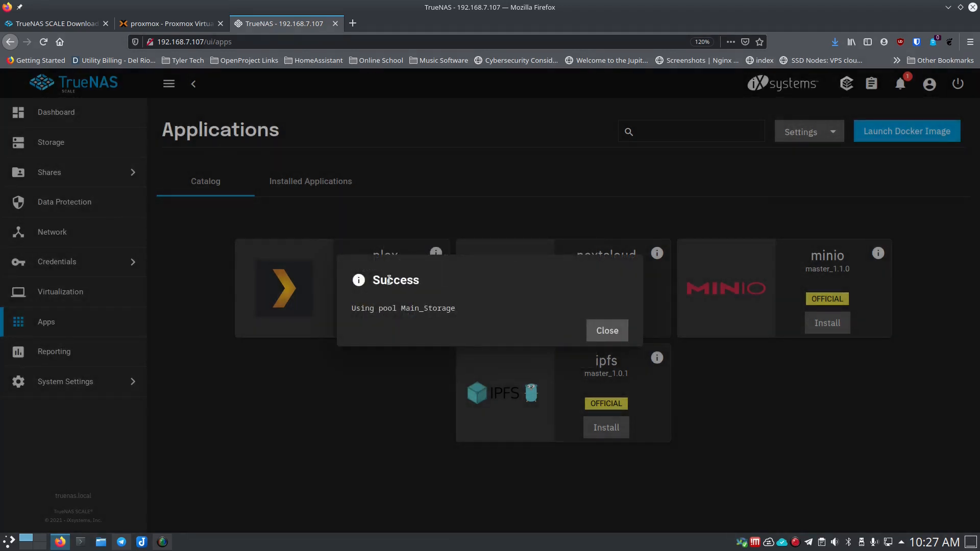
left_click(603, 332)
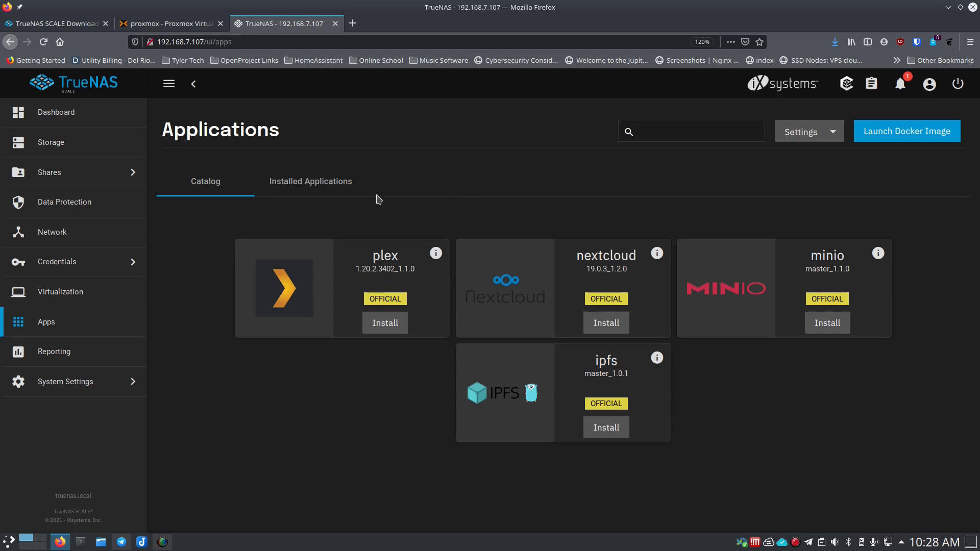
left_click(329, 188)
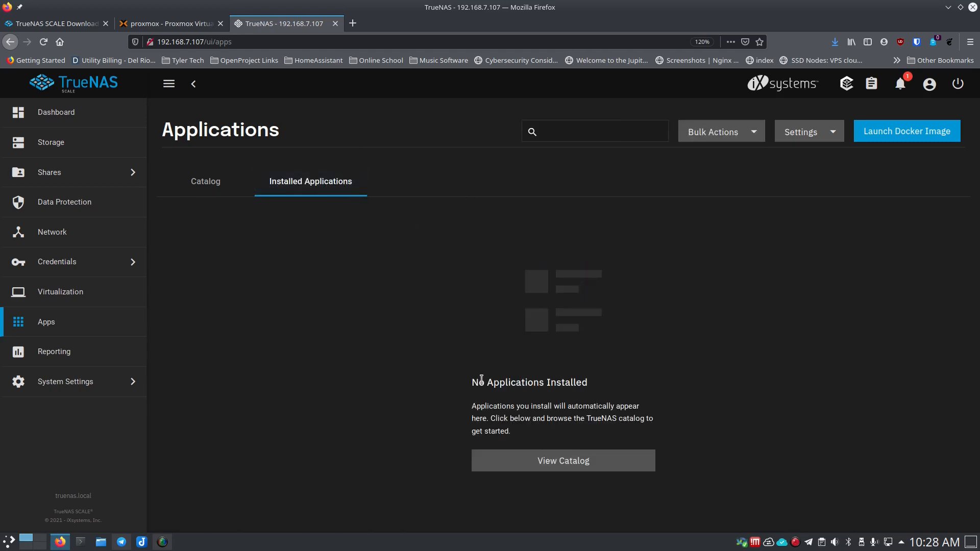
left_click(207, 182)
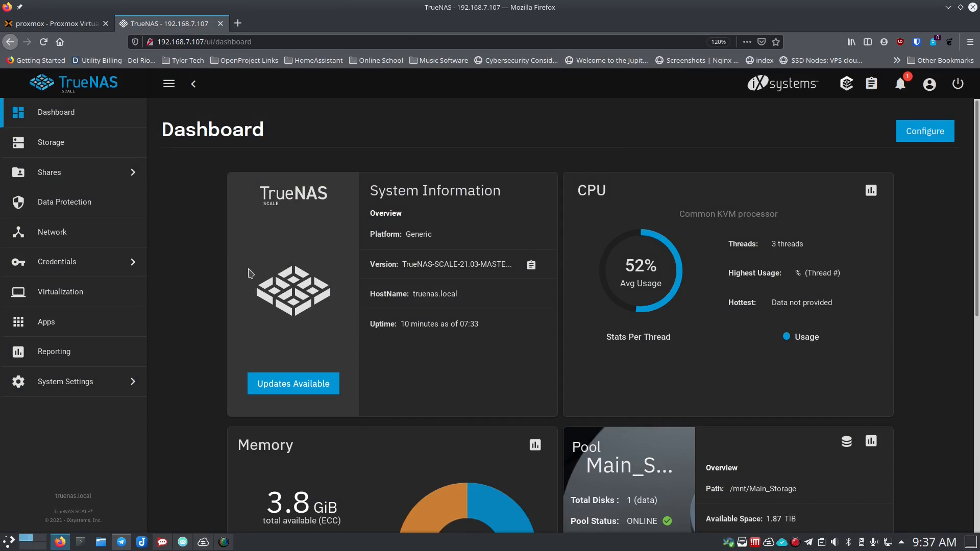
- Scroll the TrueCharts catalog down to the navidrome card and choose Install
left_click(76, 322)
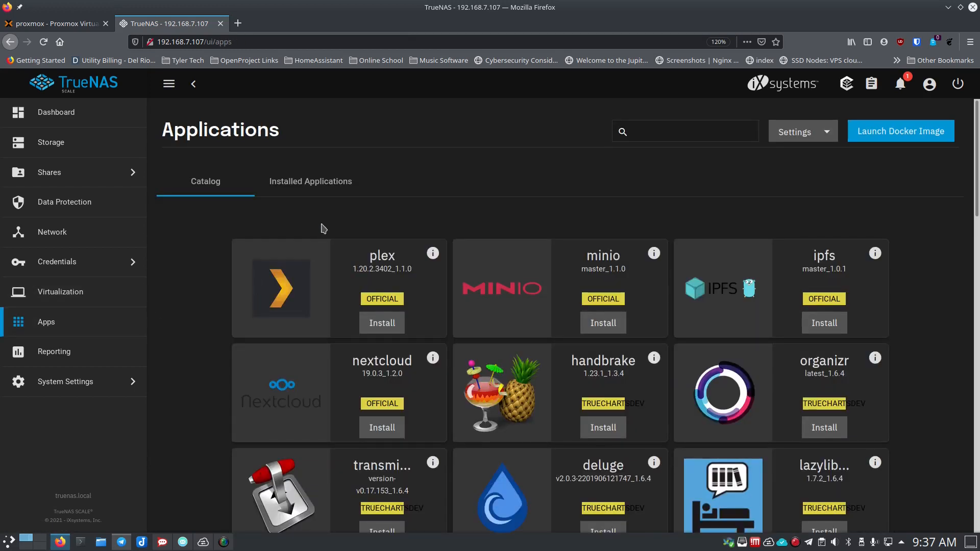
scroll(471, 353, "down", 8)
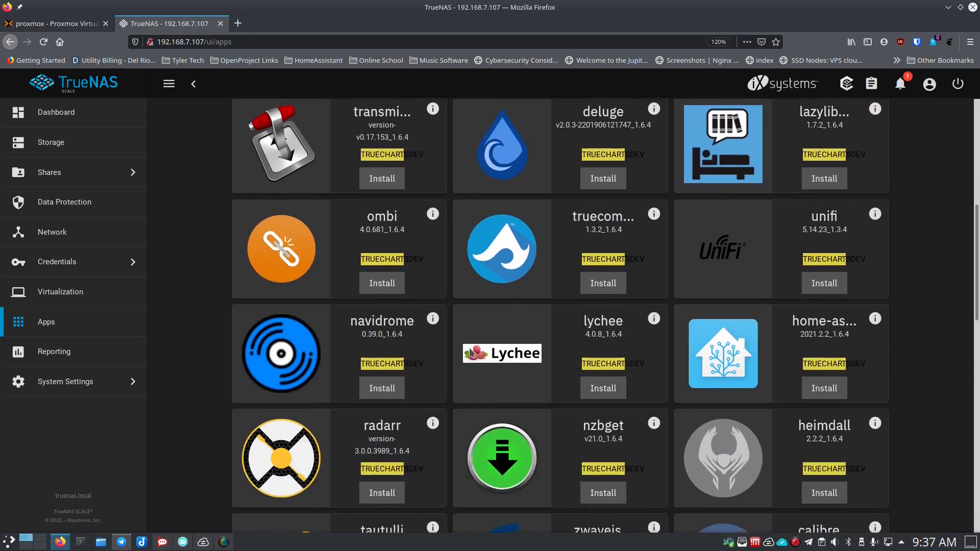
scroll(478, 349, "down", 5)
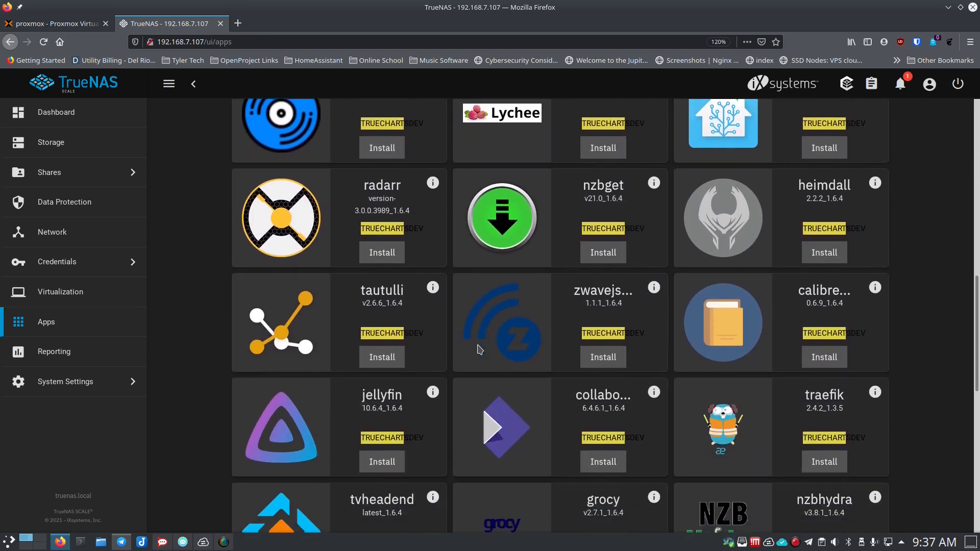
scroll(478, 348, "down", 5)
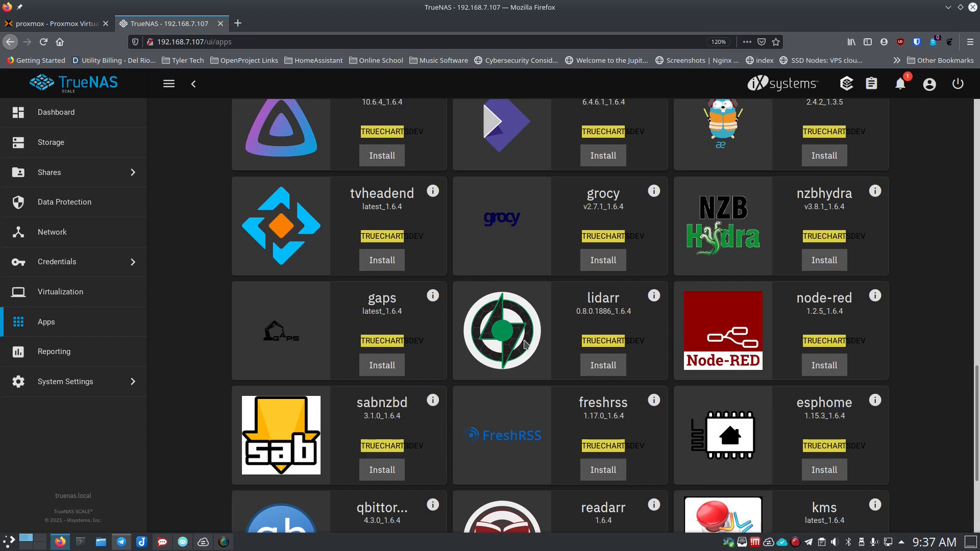
scroll(521, 337, "down", 4)
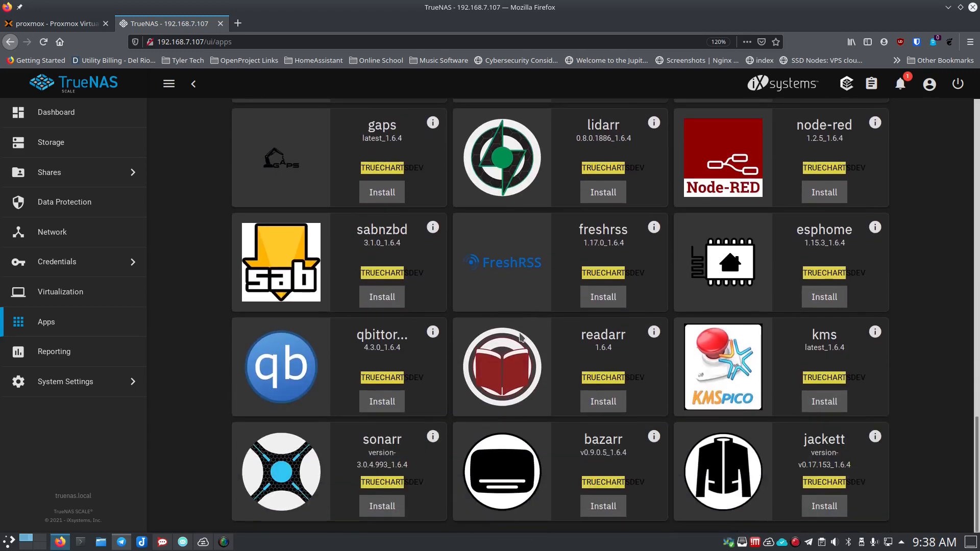
scroll(521, 337, "up", 15)
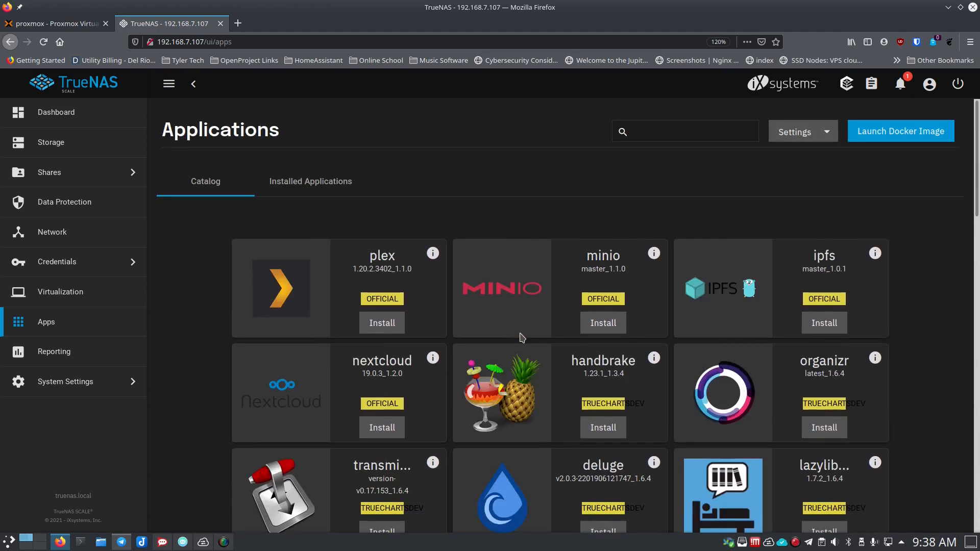
scroll(522, 337, "down", 4)
scroll(521, 337, "down", 10)
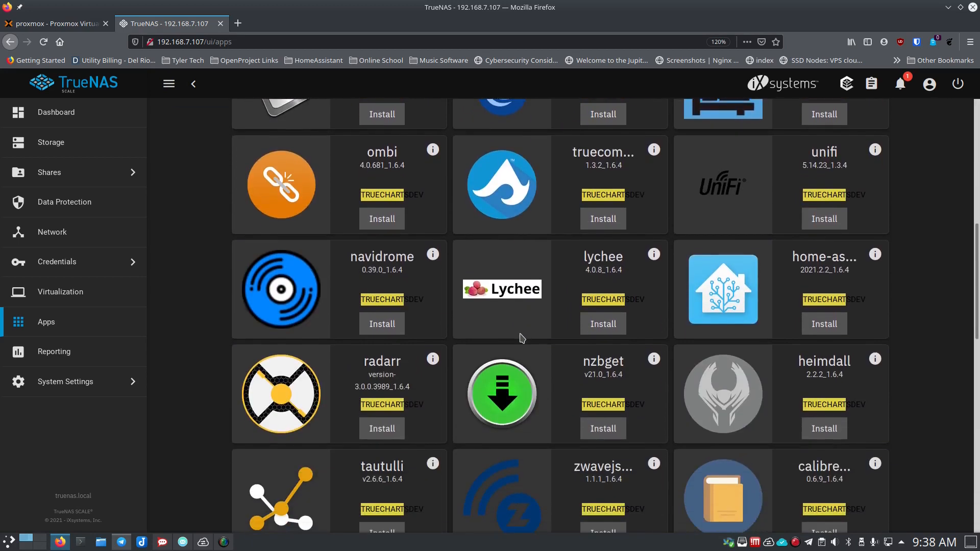
scroll(520, 337, "down", 8)
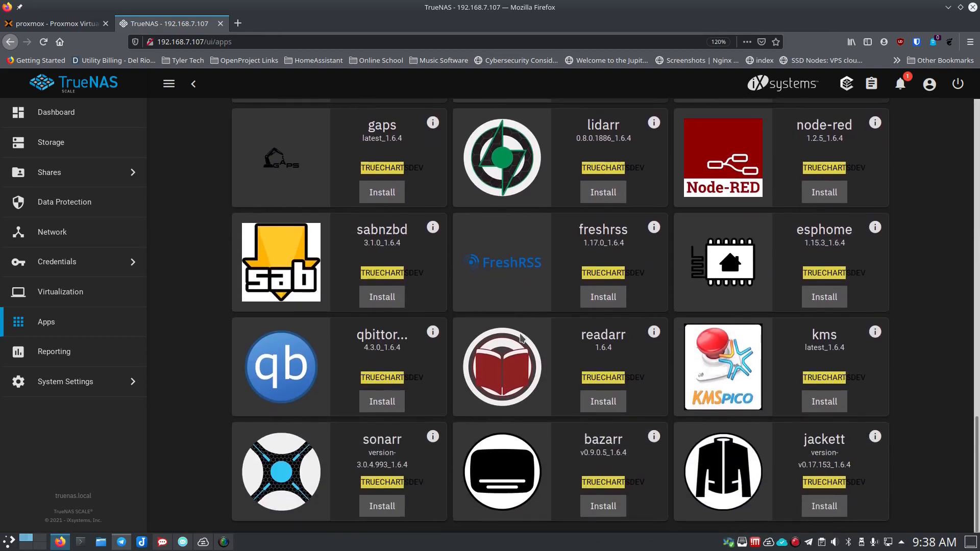
scroll(521, 337, "up", 14)
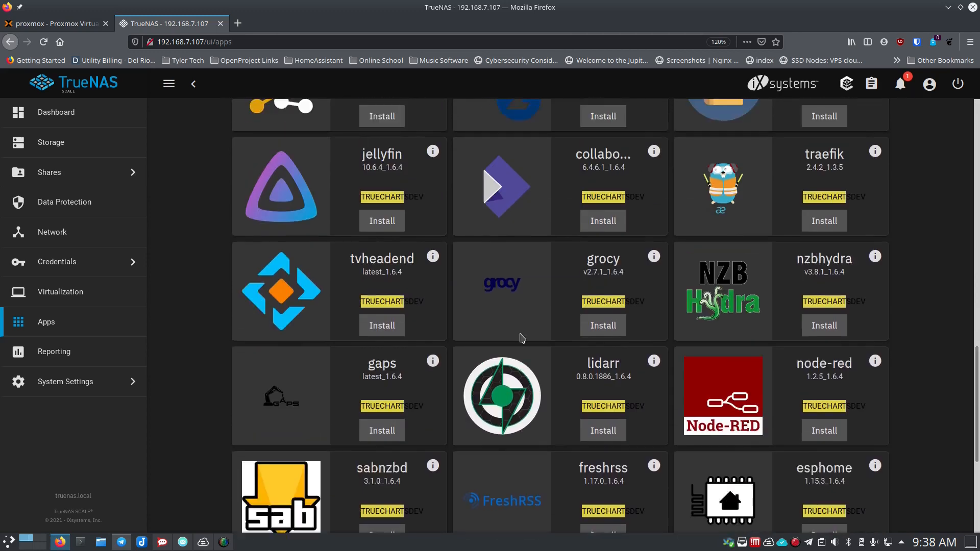
scroll(522, 338, "up", 6)
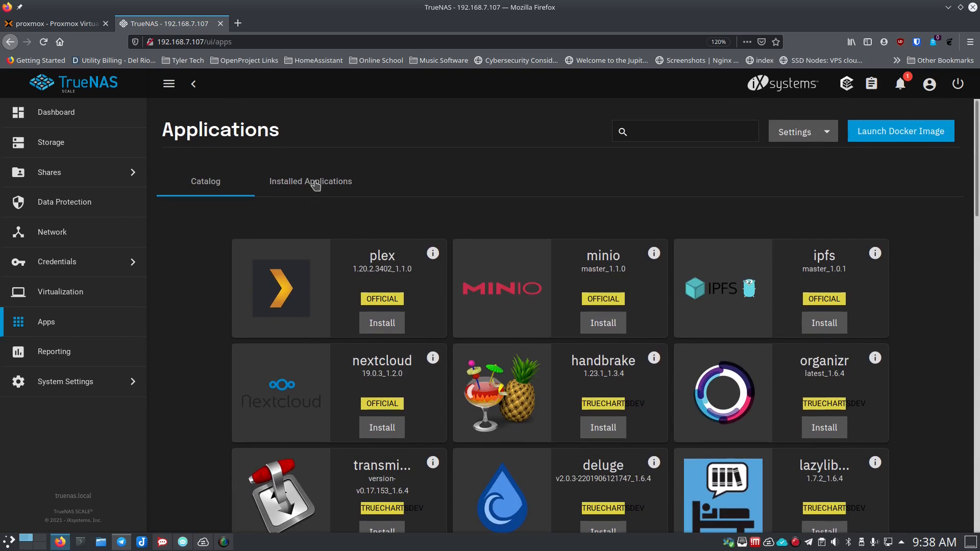
scroll(325, 345, "down", 3)
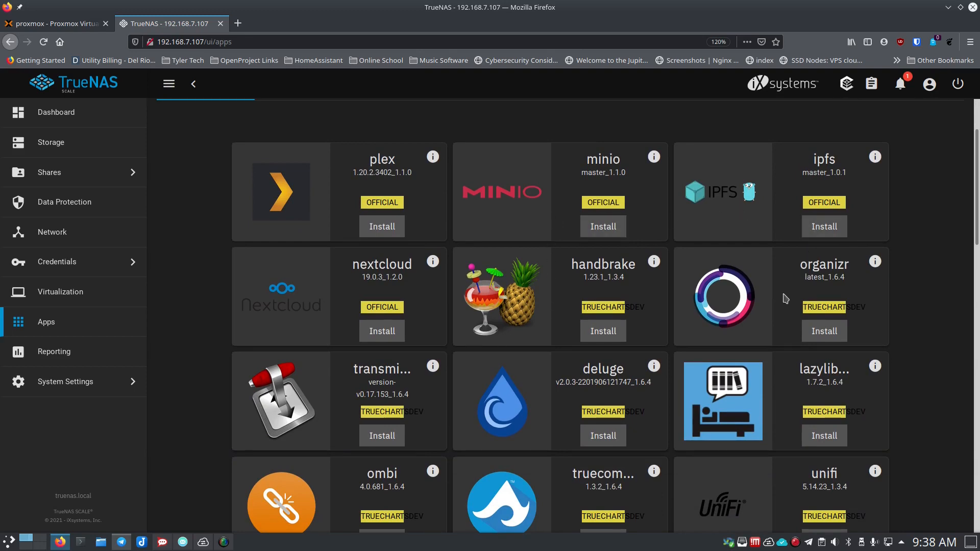
scroll(776, 300, "down", 3)
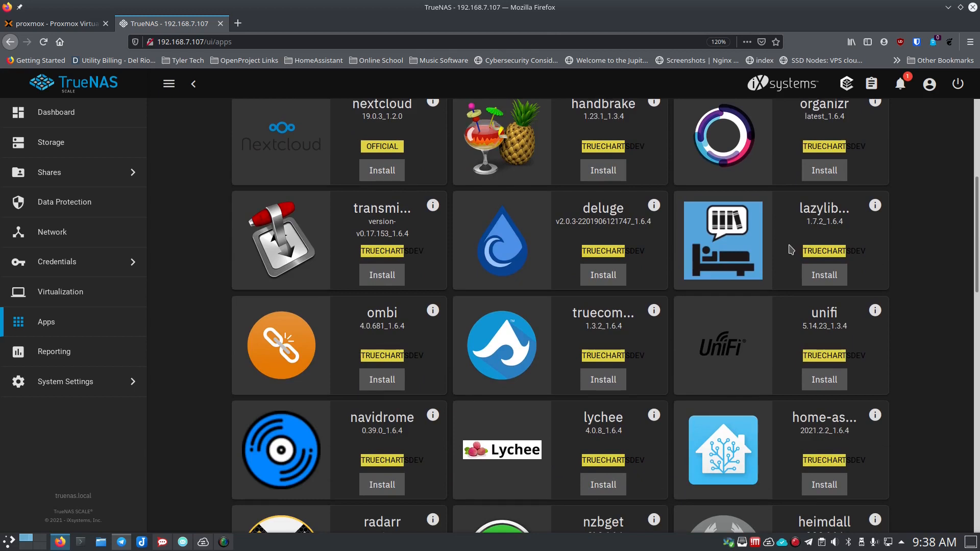
scroll(790, 240, "down", 1)
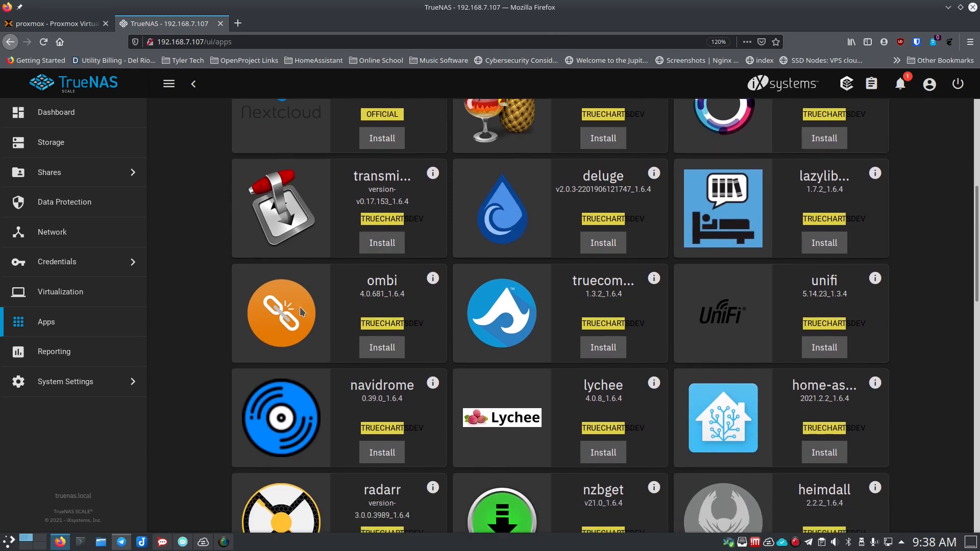
scroll(538, 316, "down", 3)
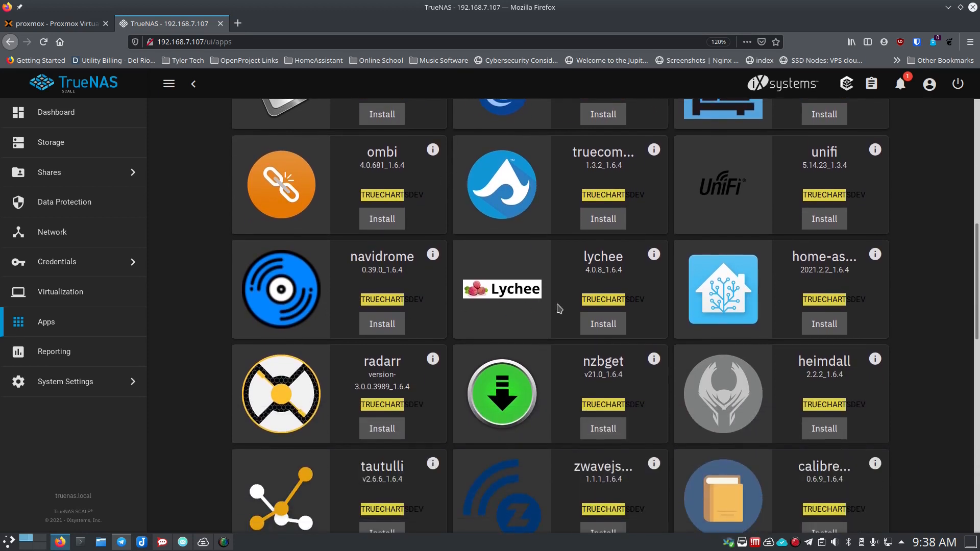
scroll(542, 306, "down", 1)
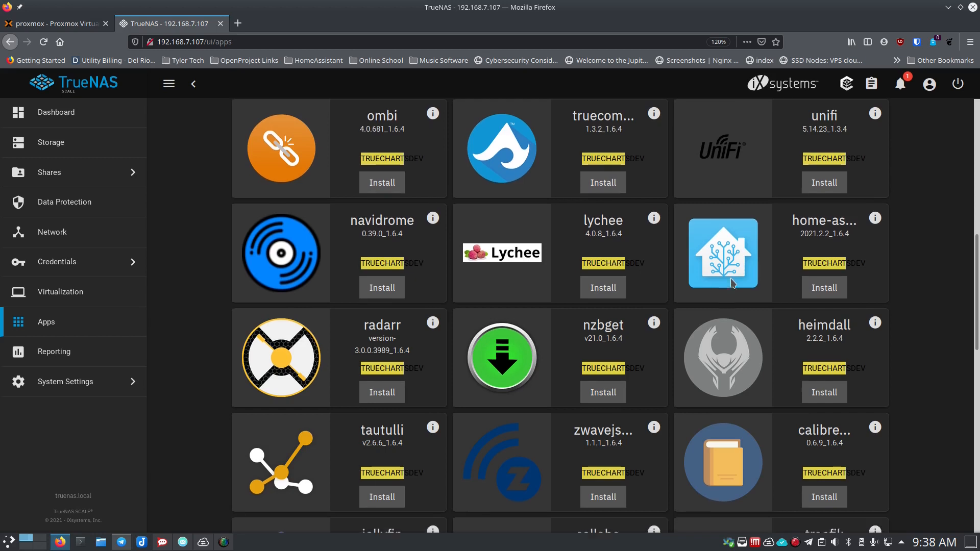
scroll(771, 209, "down", 2)
scroll(712, 263, "down", 5)
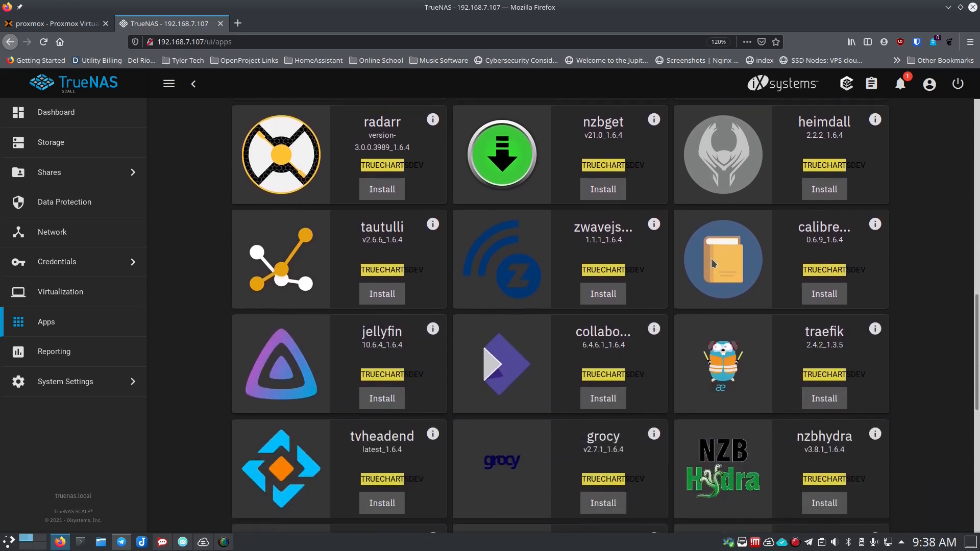
scroll(305, 265, "down", 3)
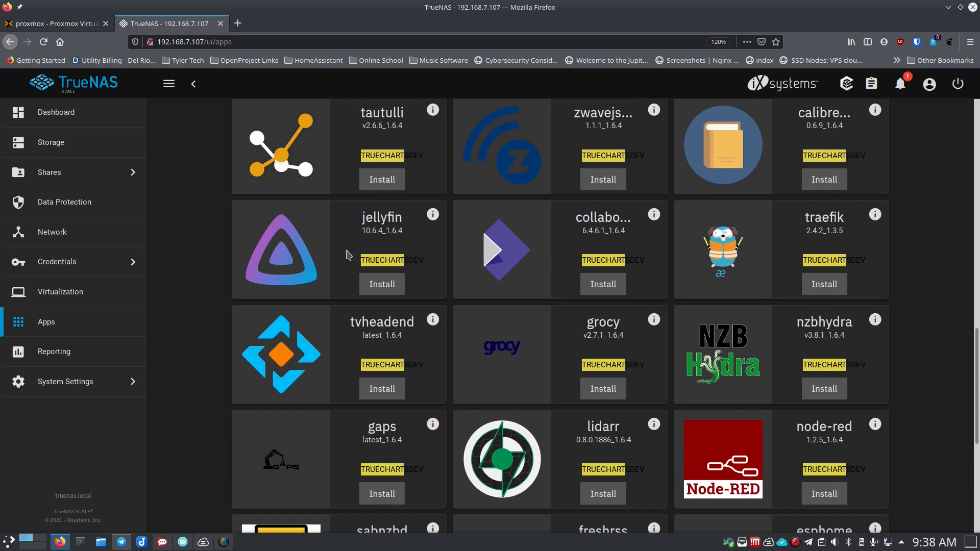
scroll(759, 256, "down", 5)
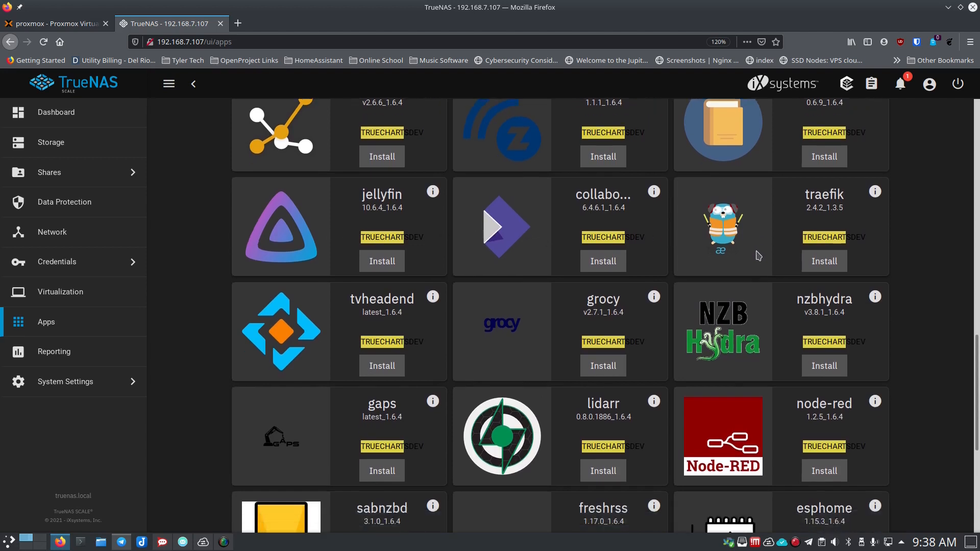
scroll(416, 295, "down", 2)
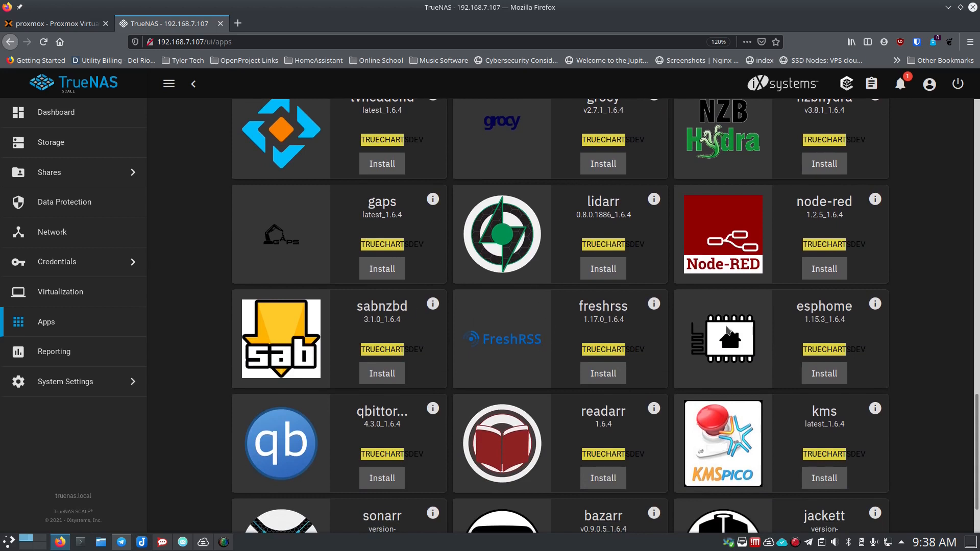
scroll(727, 331, "down", 2)
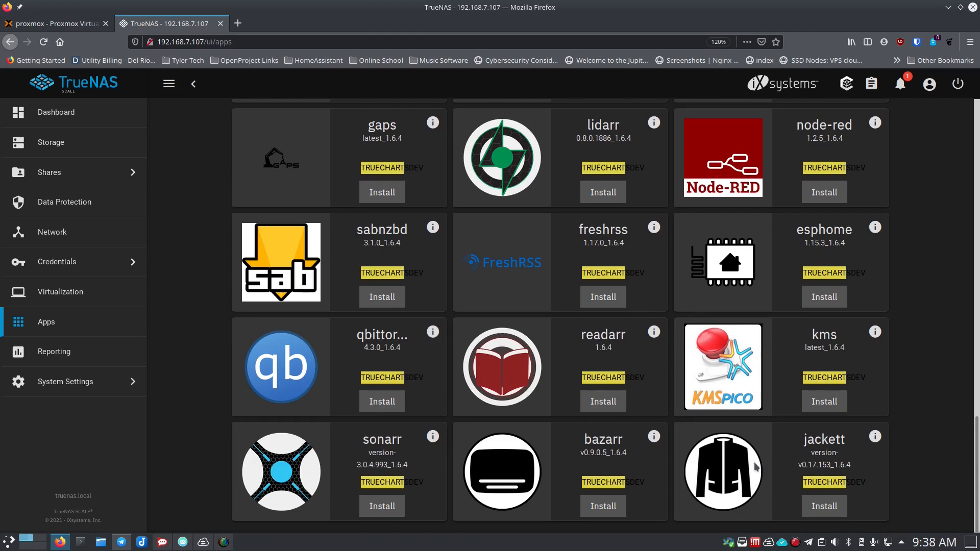
scroll(753, 466, "up", 10)
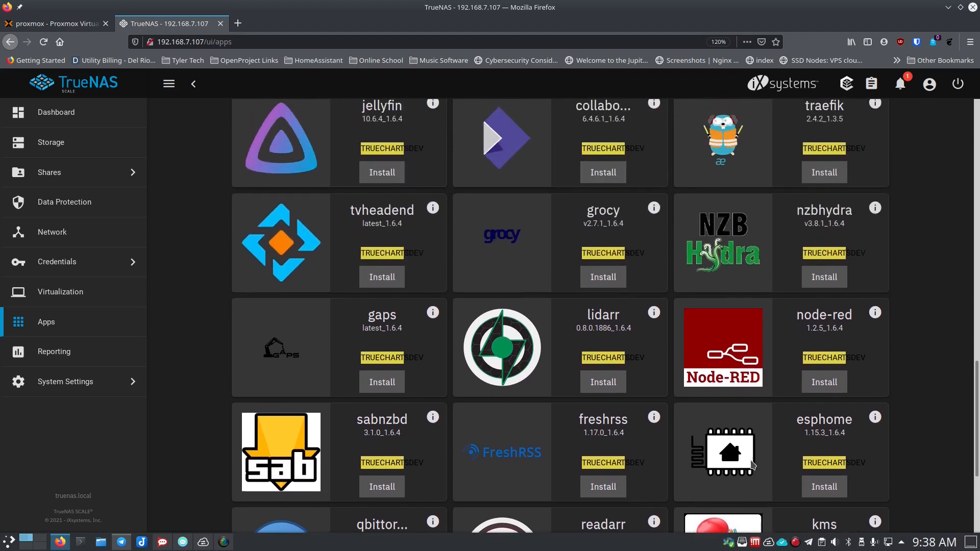
scroll(562, 406, "up", 7)
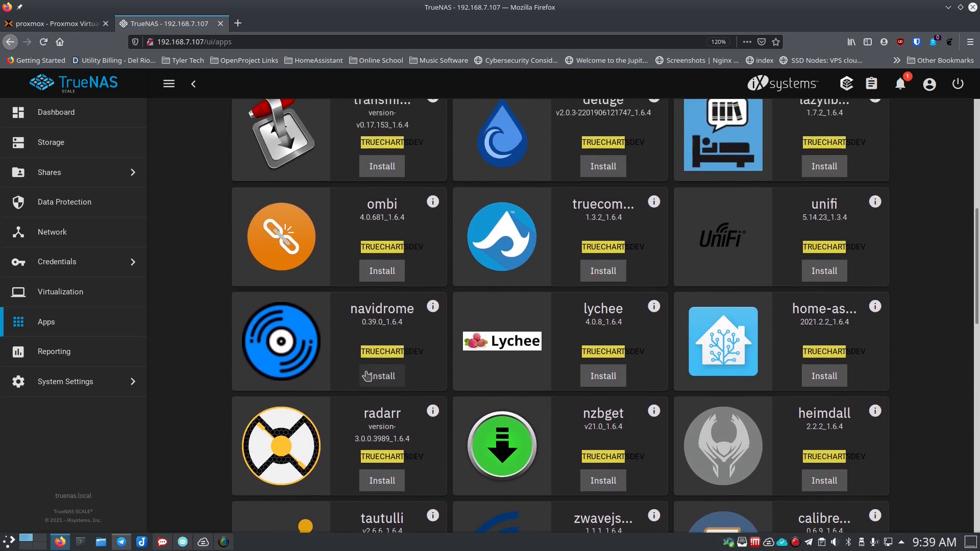
left_click(383, 378)
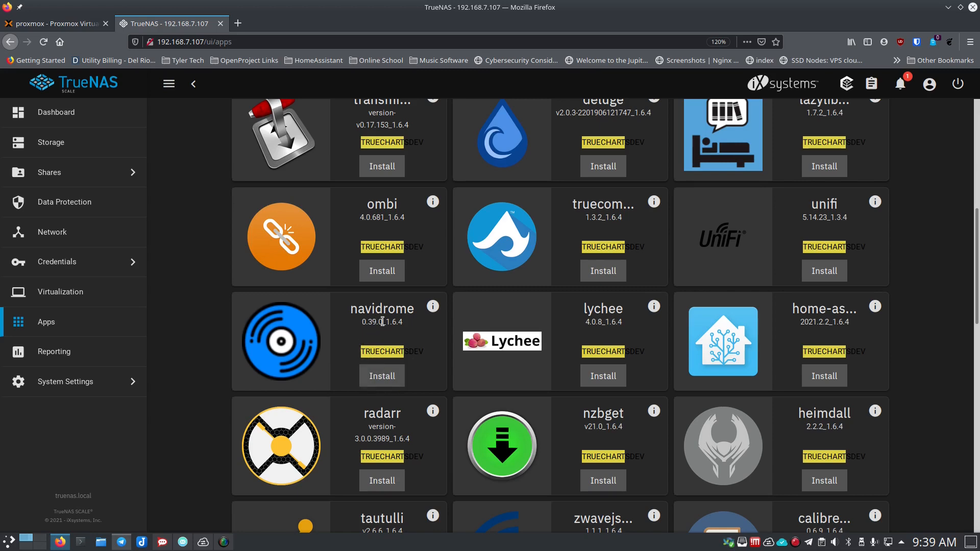
- Name the navidrome app and advance to the Container Image step (deluan/navidrome, tag 0.39.0)
left_click(379, 380)
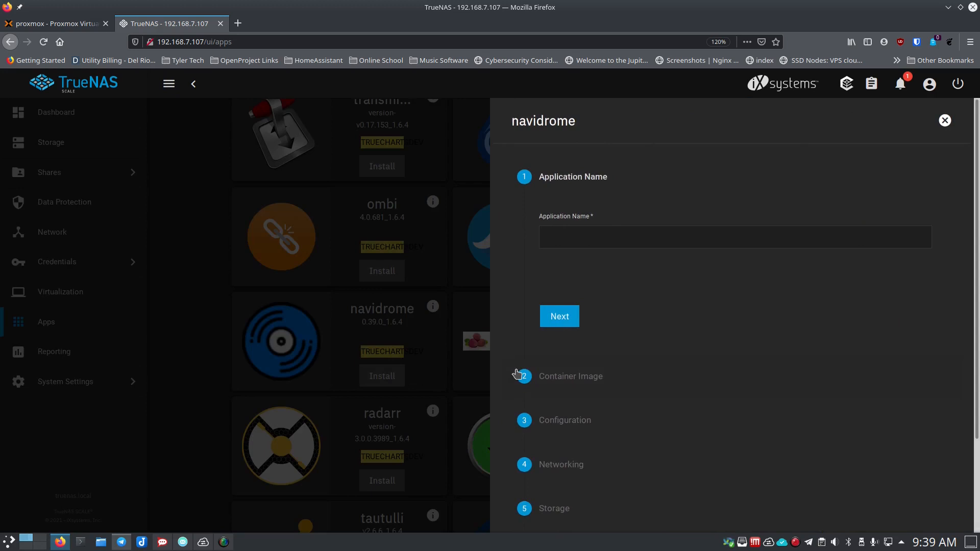
left_click(598, 239)
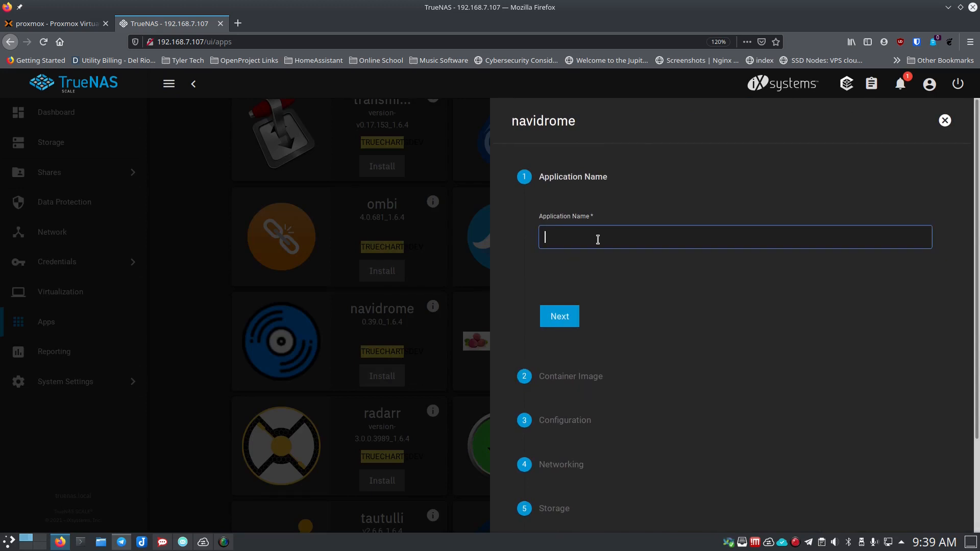
type("nva")
scroll(510, 305, "down", 2)
scroll(545, 333, "up", 2)
left_click(555, 316)
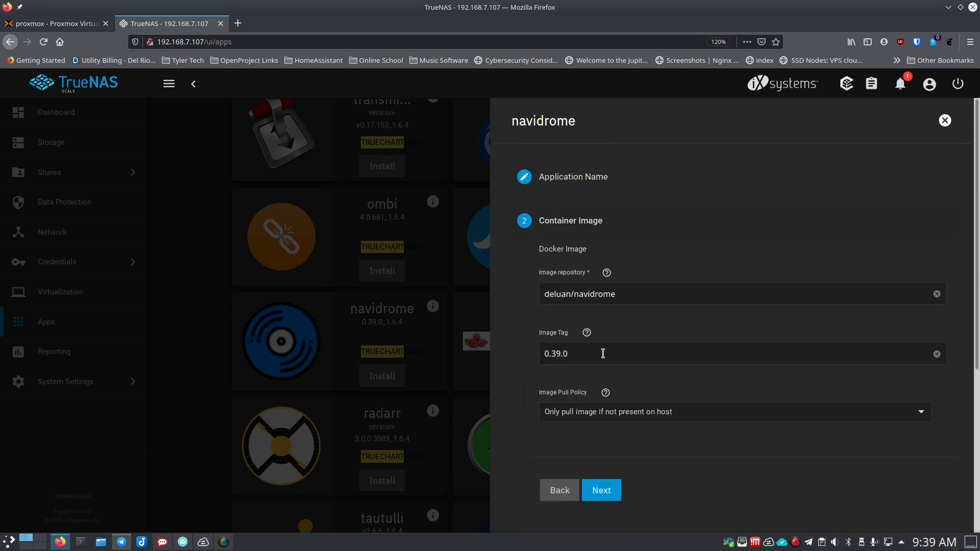
scroll(583, 357, "down", 1)
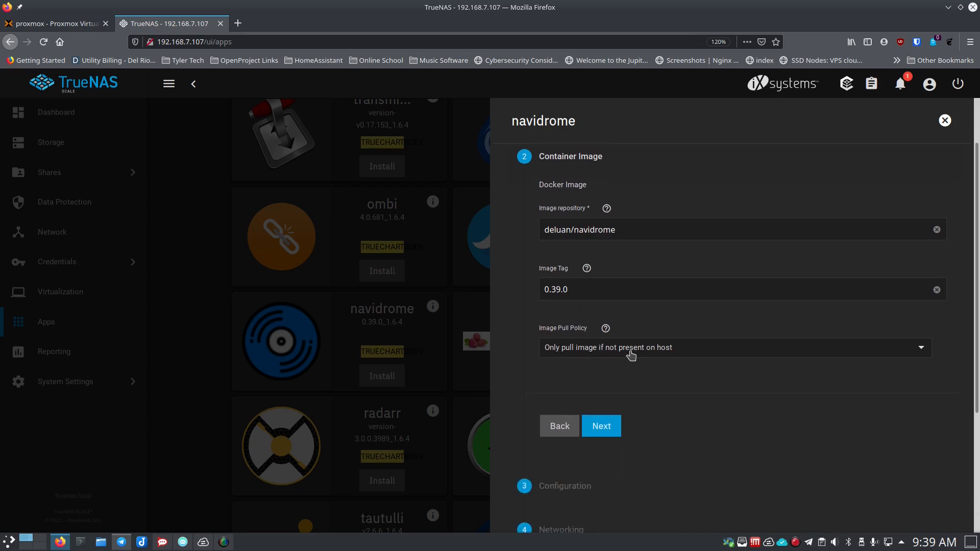
scroll(531, 368, "down", 2)
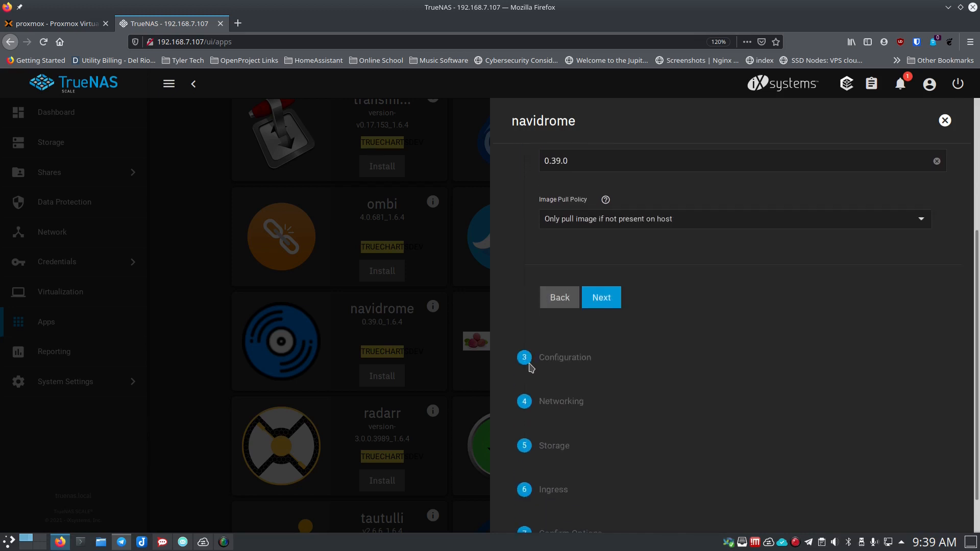
- Accept the default container image and set navidrome's timezone to America/Sao_Paulo
left_click(599, 300)
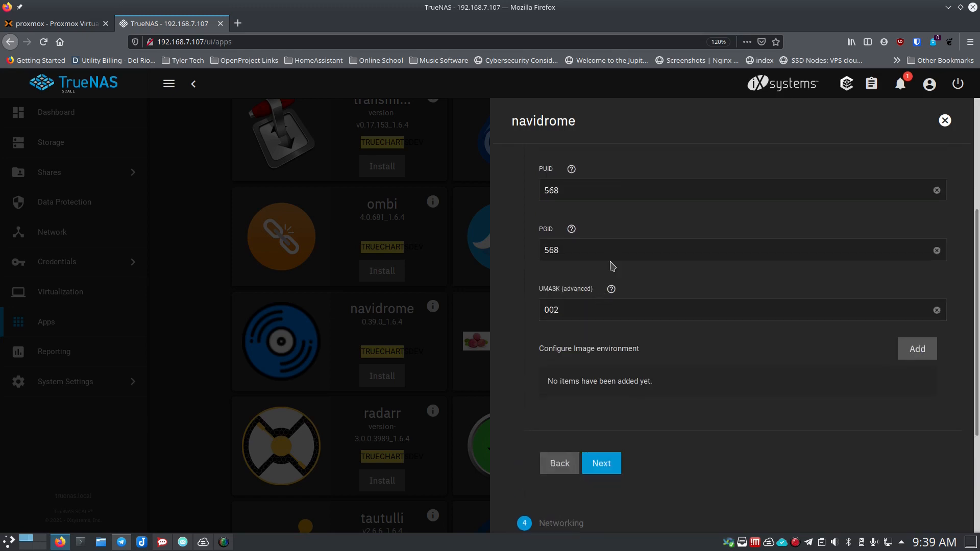
scroll(611, 271, "up", 1)
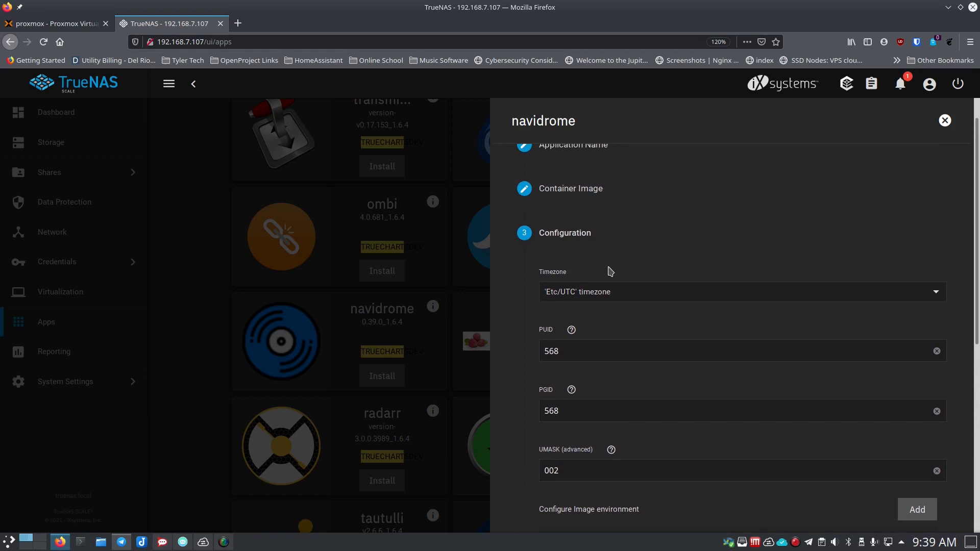
left_click(616, 297)
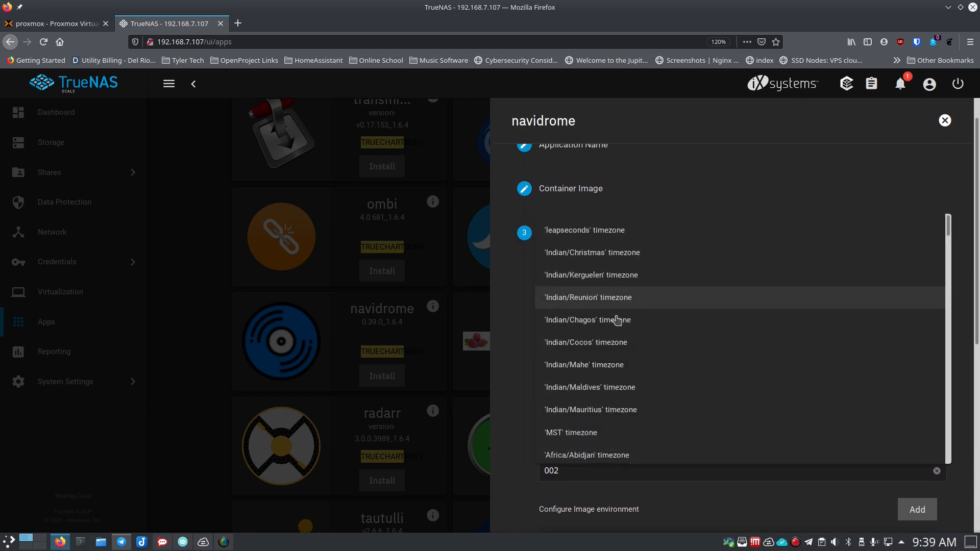
scroll(618, 363, "down", 10)
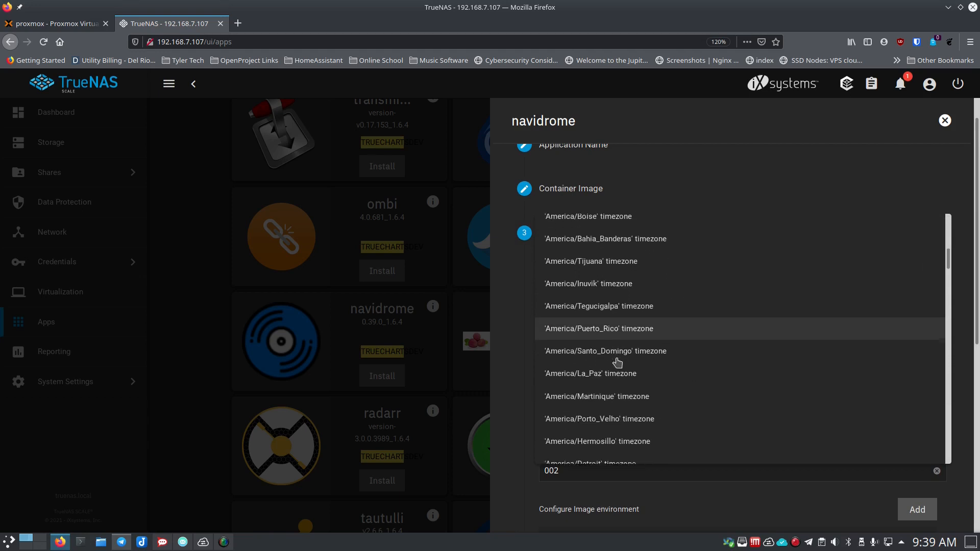
scroll(617, 362, "down", 4)
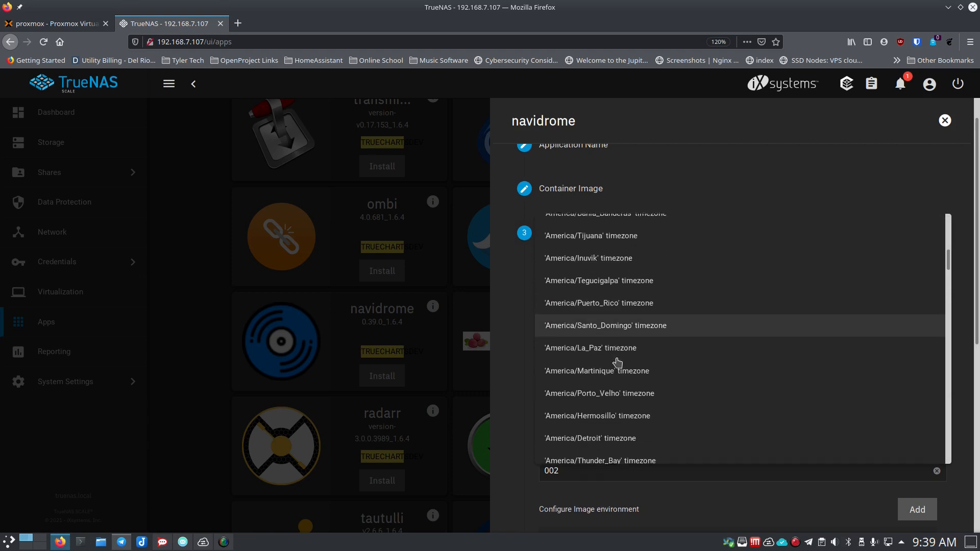
scroll(618, 363, "down", 7)
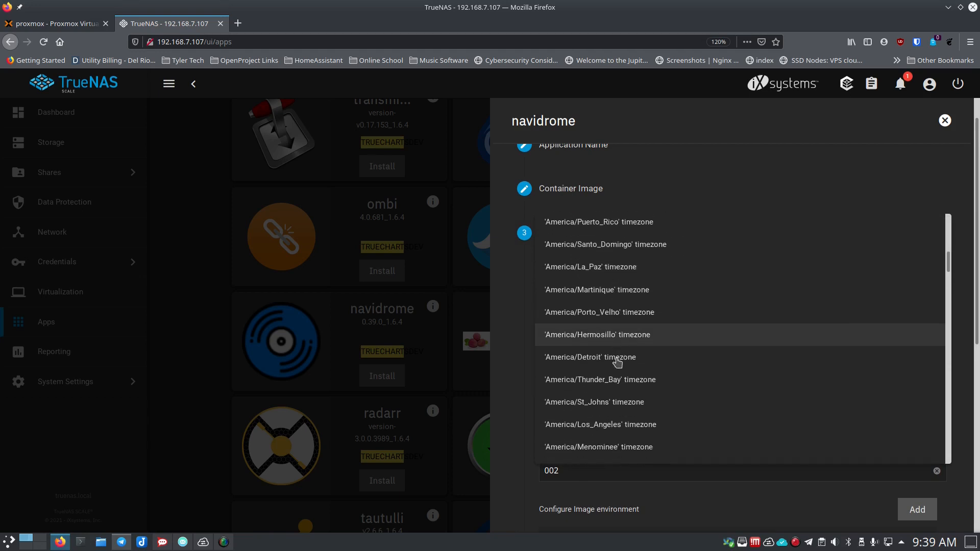
scroll(617, 363, "down", 4)
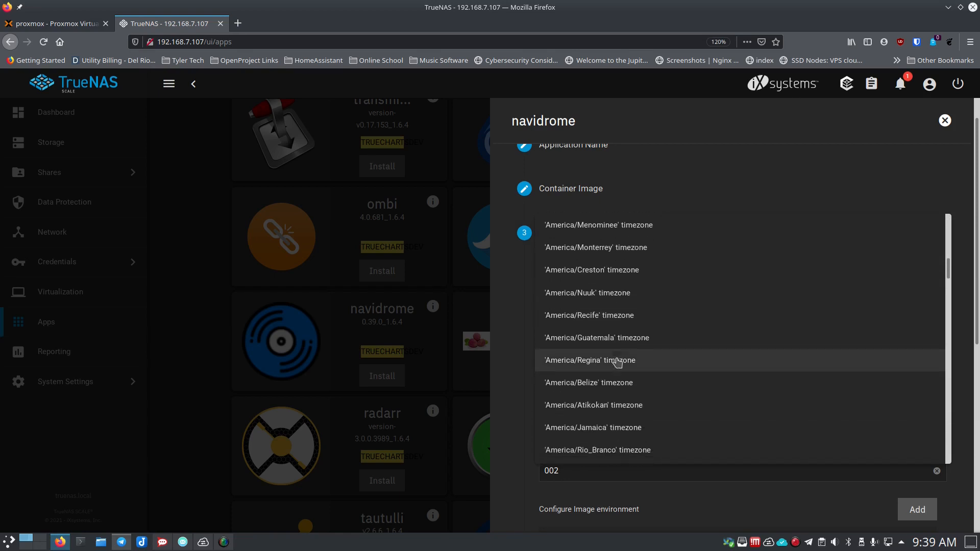
scroll(617, 363, "down", 2)
scroll(618, 362, "down", 2)
scroll(618, 363, "down", 1)
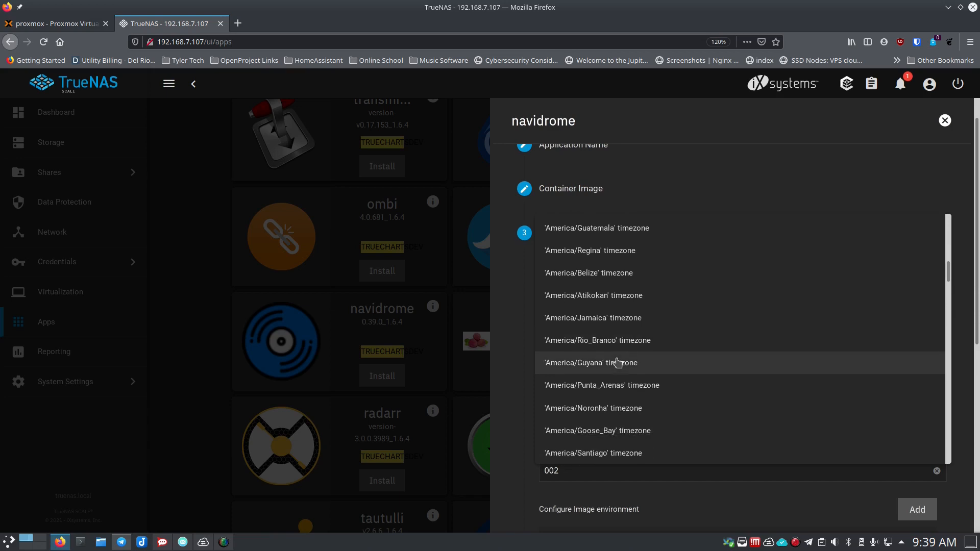
scroll(618, 364, "down", 5)
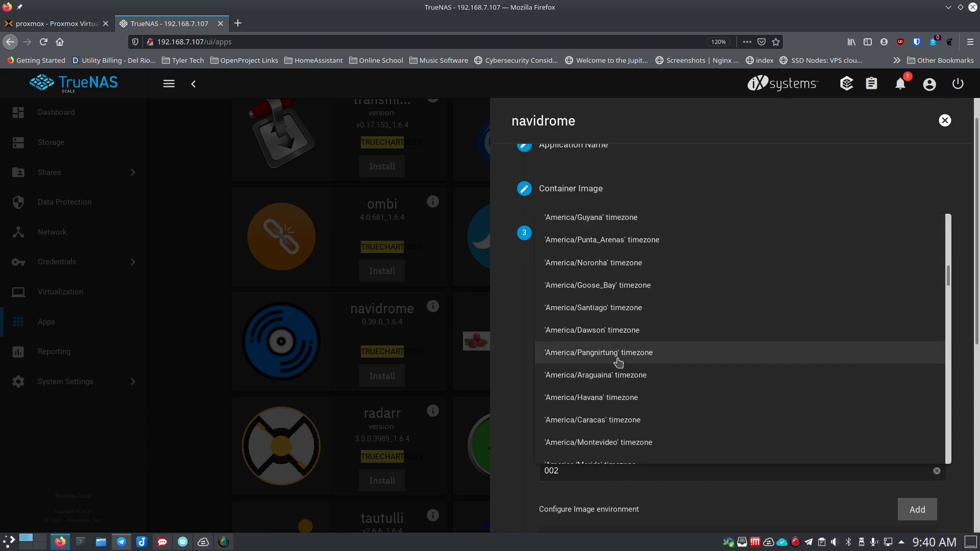
scroll(618, 363, "down", 5)
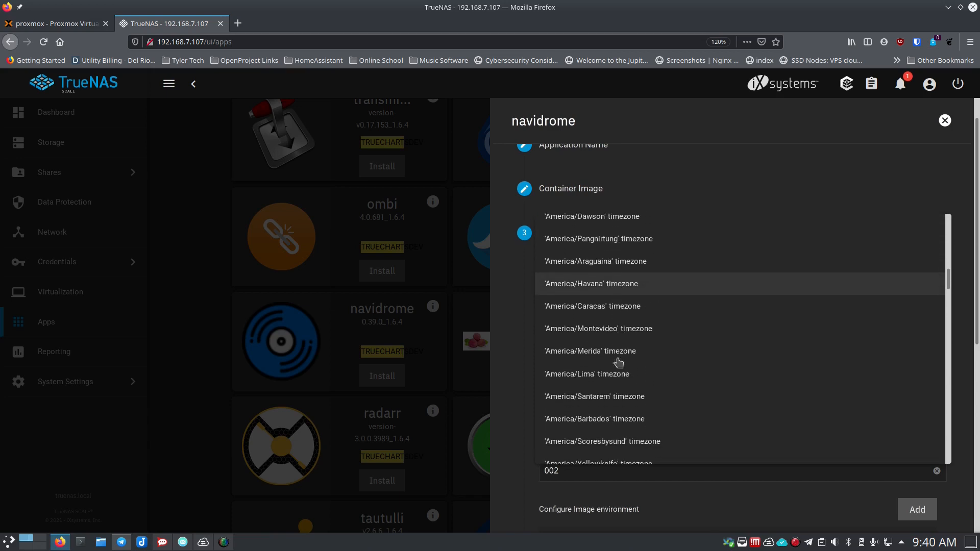
scroll(619, 363, "down", 5)
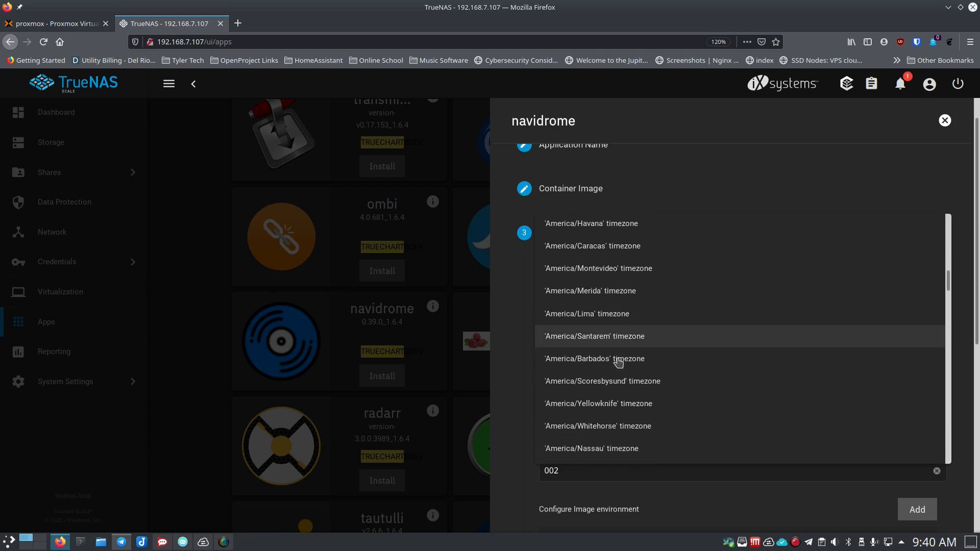
scroll(619, 362, "down", 6)
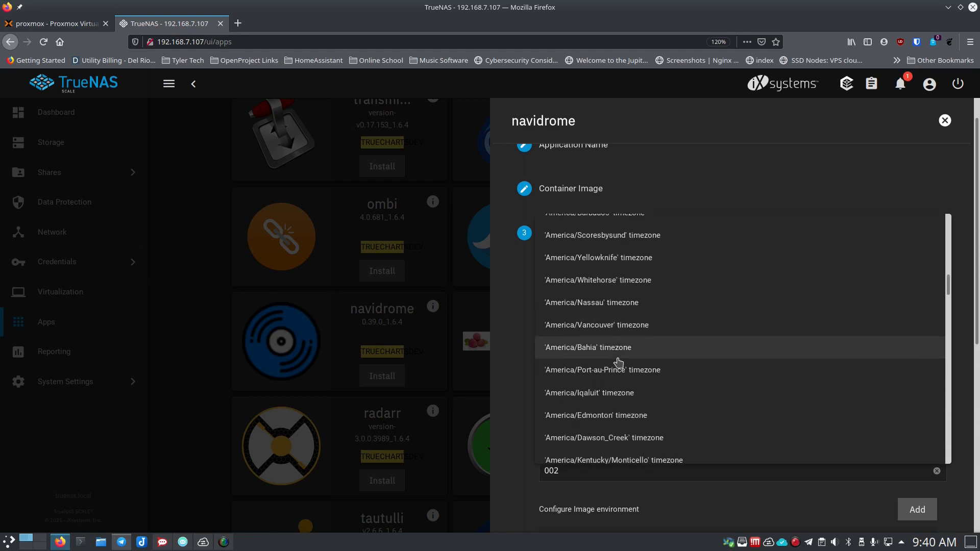
scroll(619, 362, "down", 6)
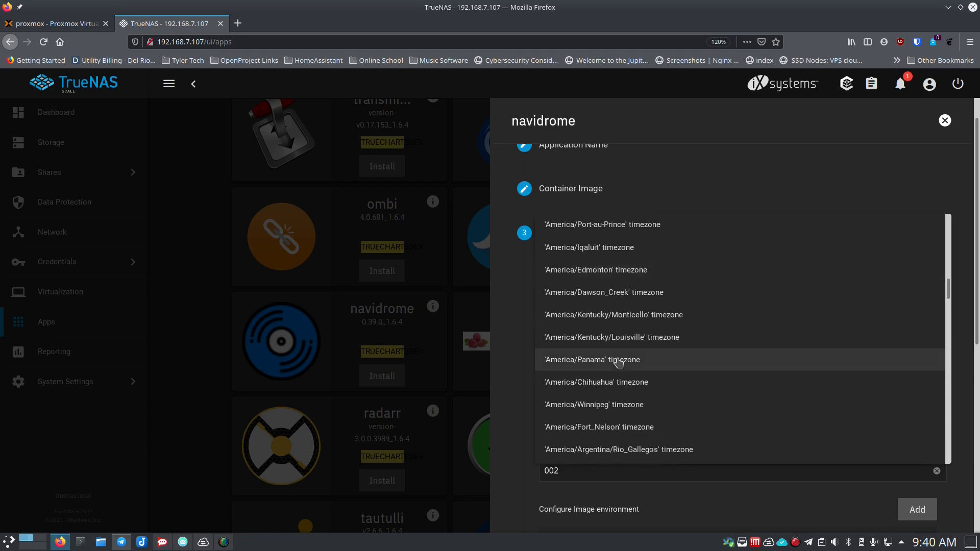
scroll(620, 363, "down", 5)
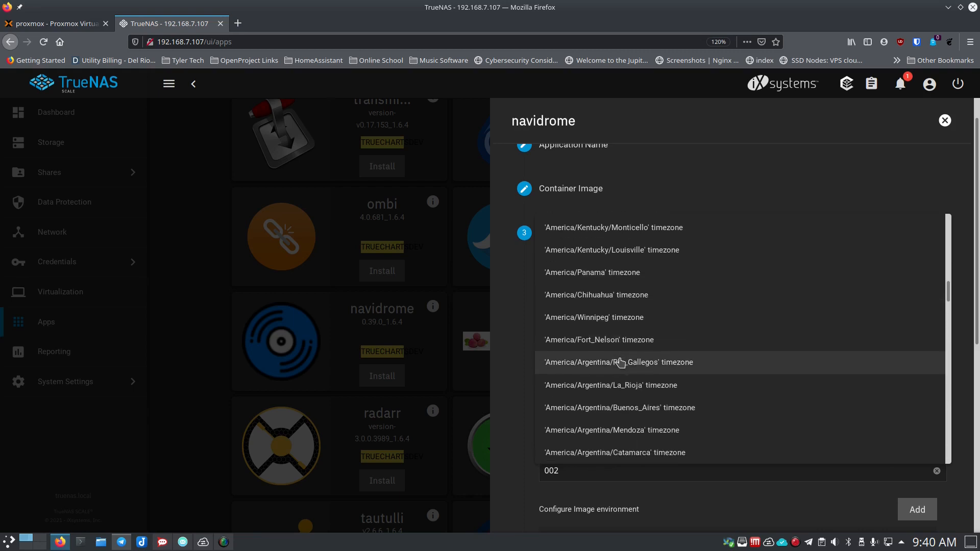
scroll(620, 363, "down", 2)
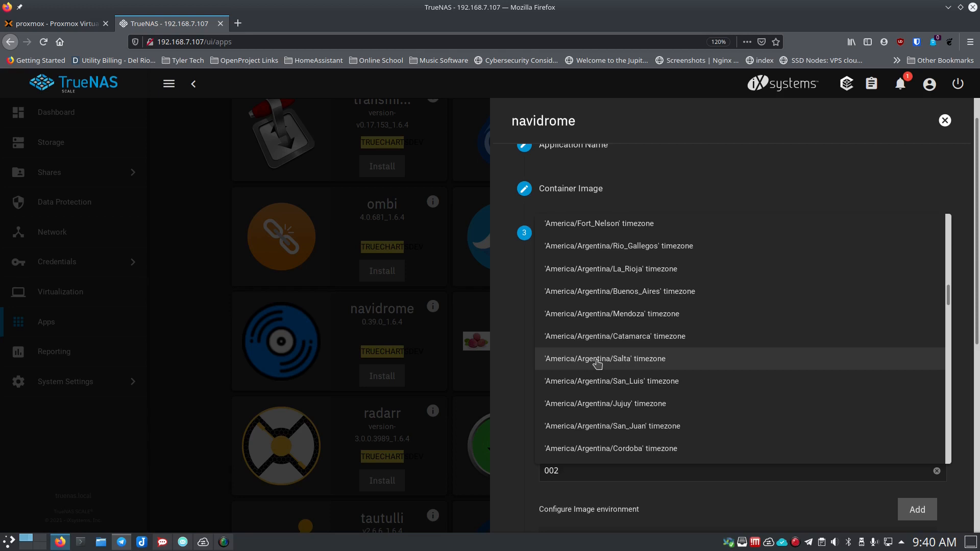
scroll(626, 370, "down", 6)
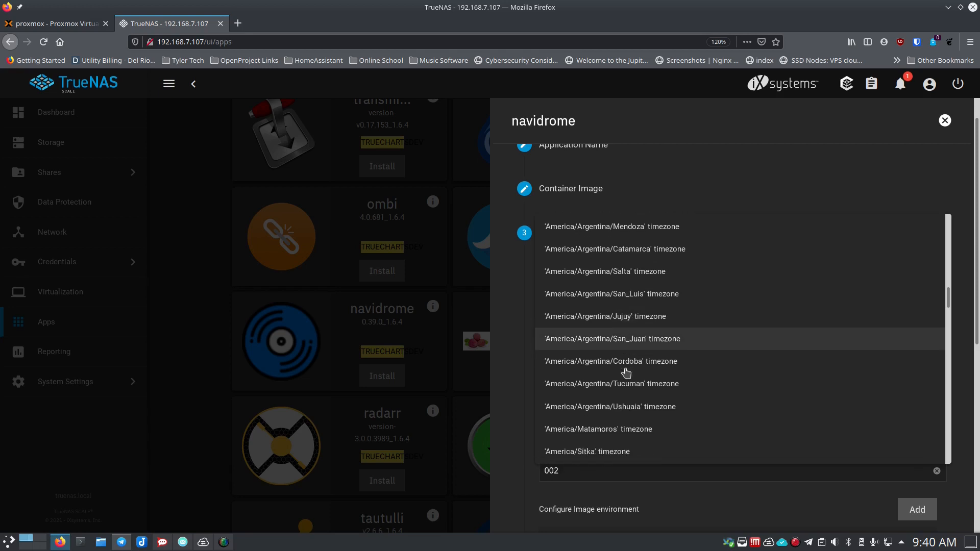
scroll(627, 373, "down", 8)
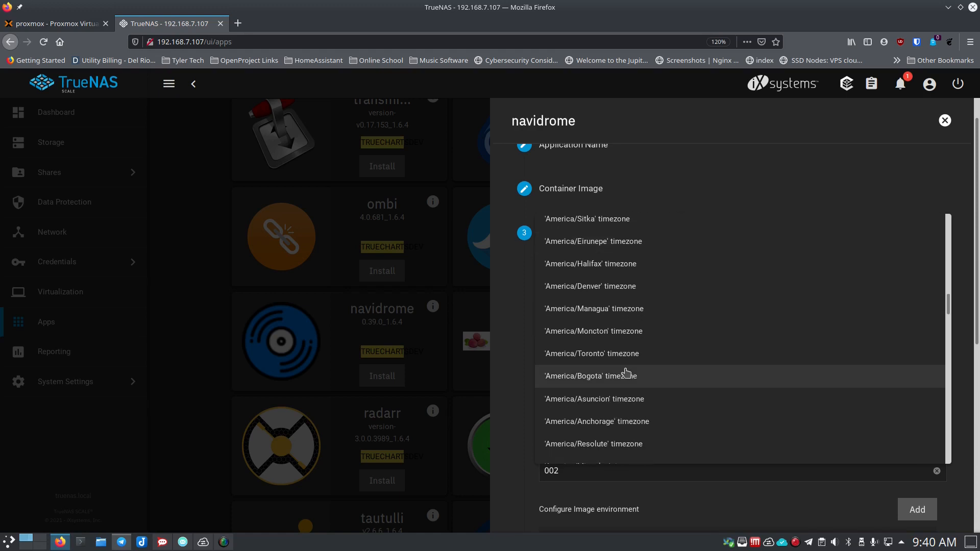
scroll(626, 370, "up", 5)
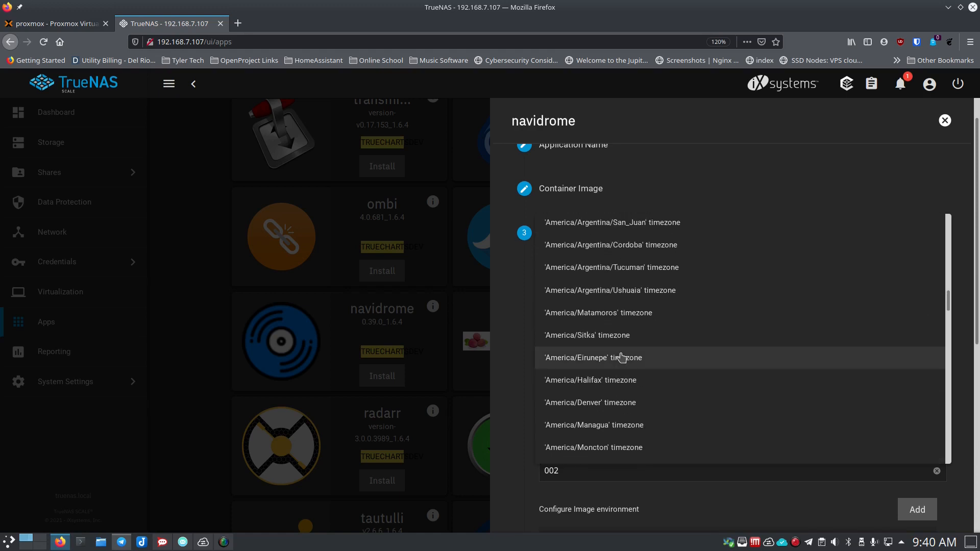
scroll(622, 358, "up", 3)
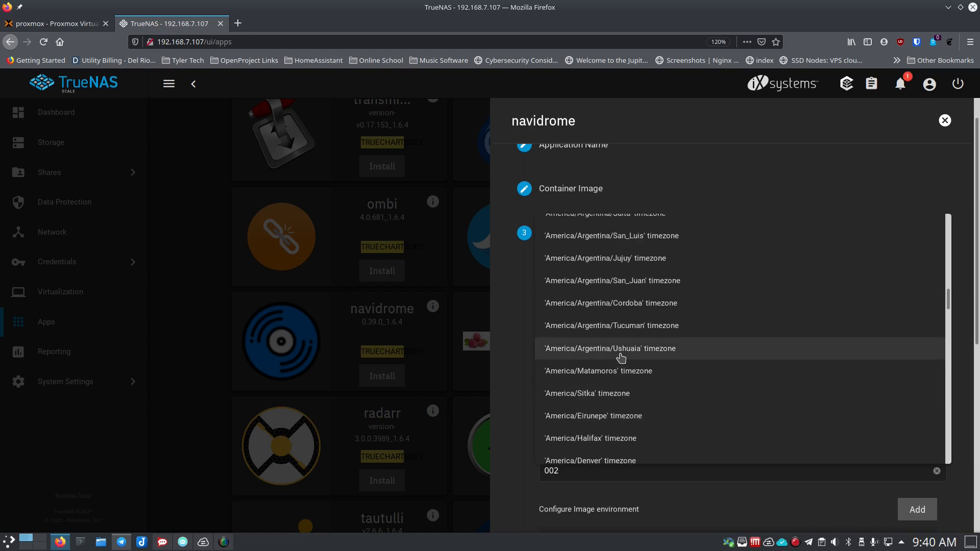
scroll(622, 357, "down", 8)
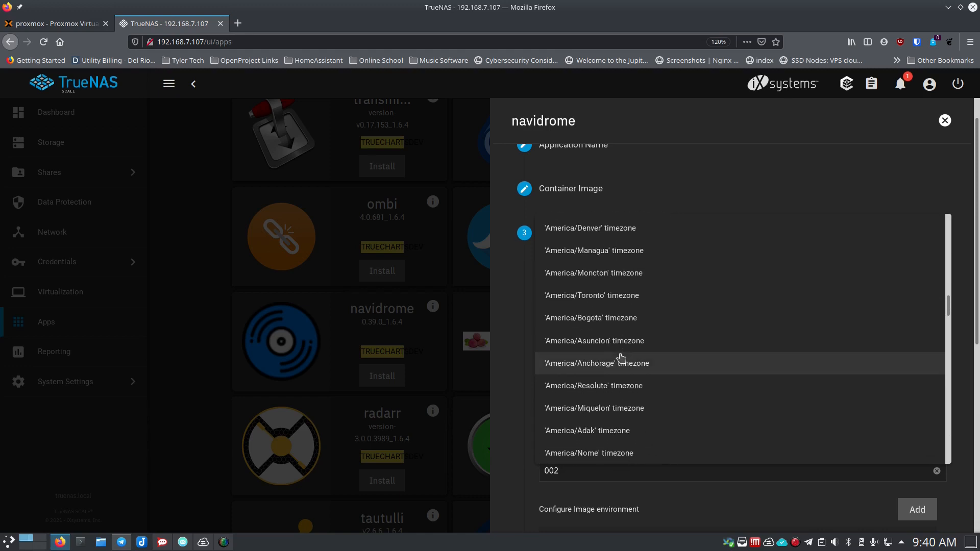
scroll(621, 358, "up", 3)
scroll(622, 358, "up", 4)
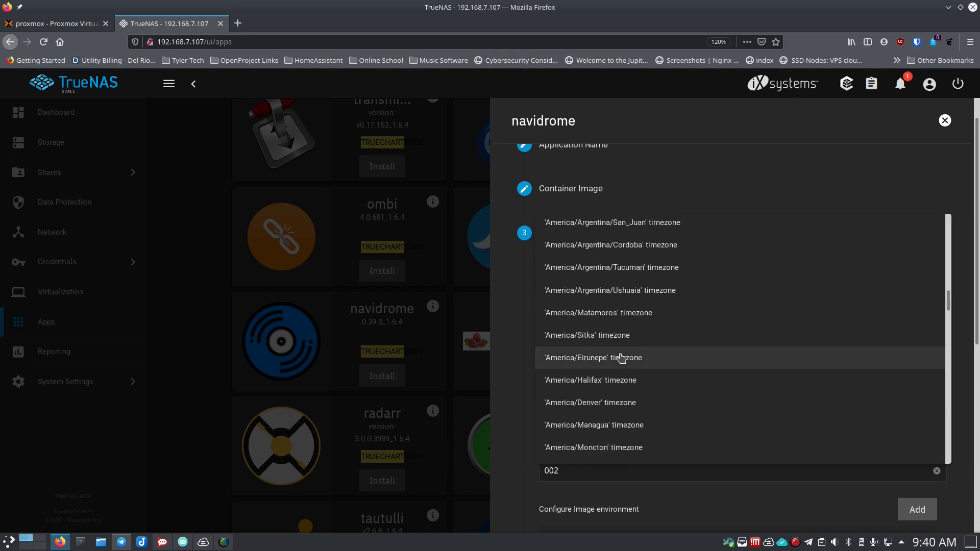
scroll(622, 358, "down", 5)
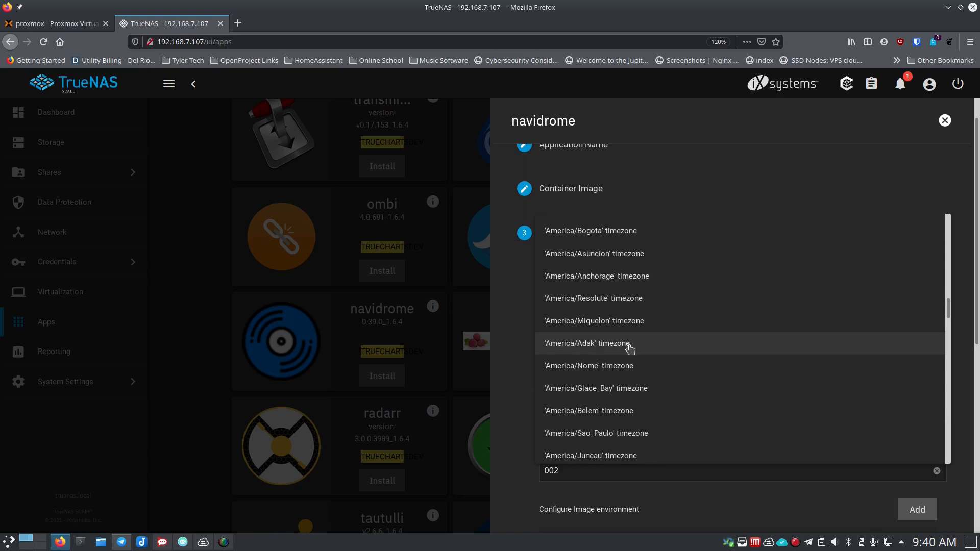
scroll(631, 348, "down", 2)
left_click(630, 347)
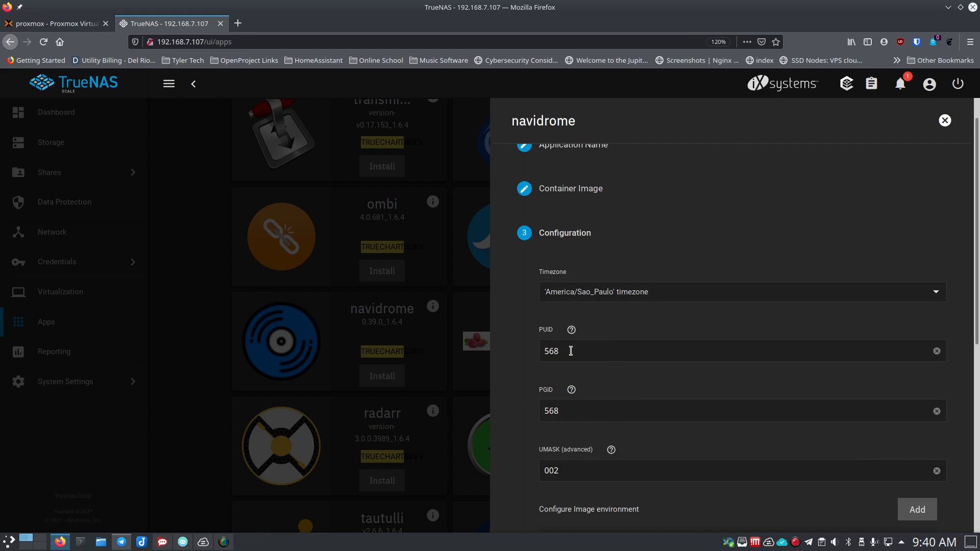
scroll(533, 386, "down", 4)
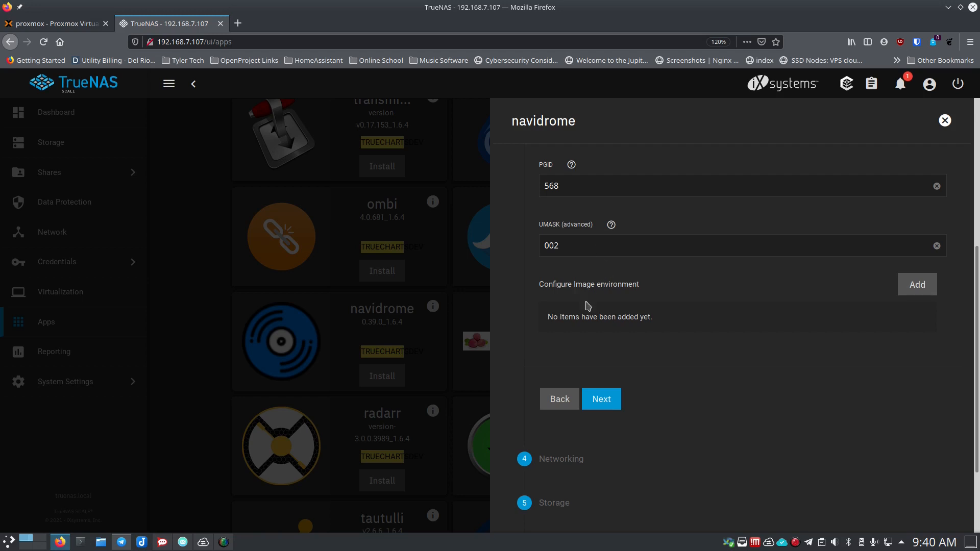
- Set navidrome's service type to NodePort with node port 36052
left_click(604, 399)
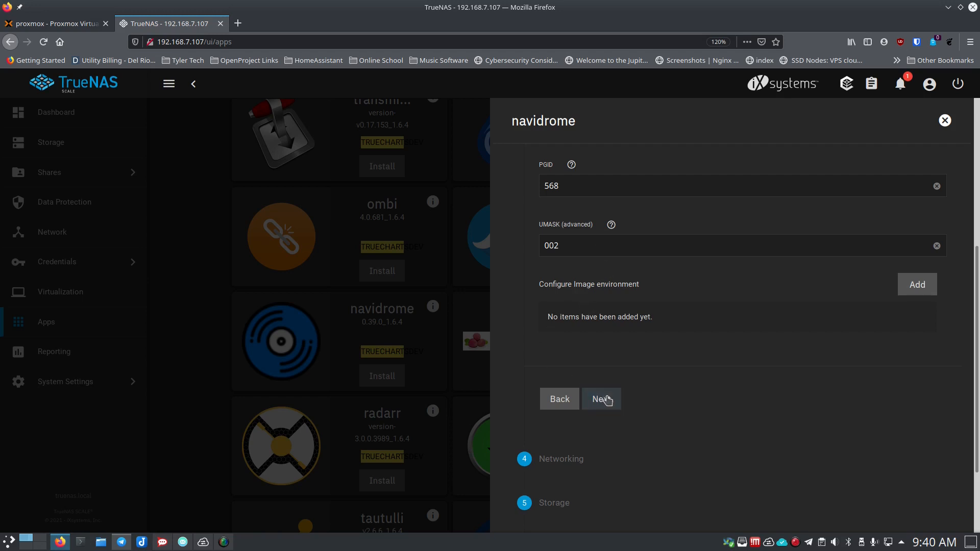
scroll(522, 324, "up", 3)
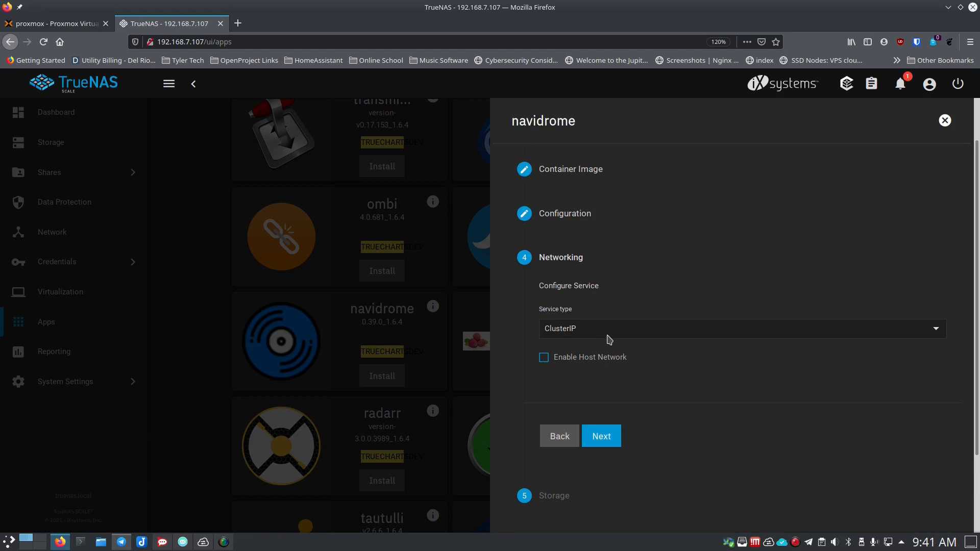
left_click(542, 361)
scroll(529, 338, "down", 2)
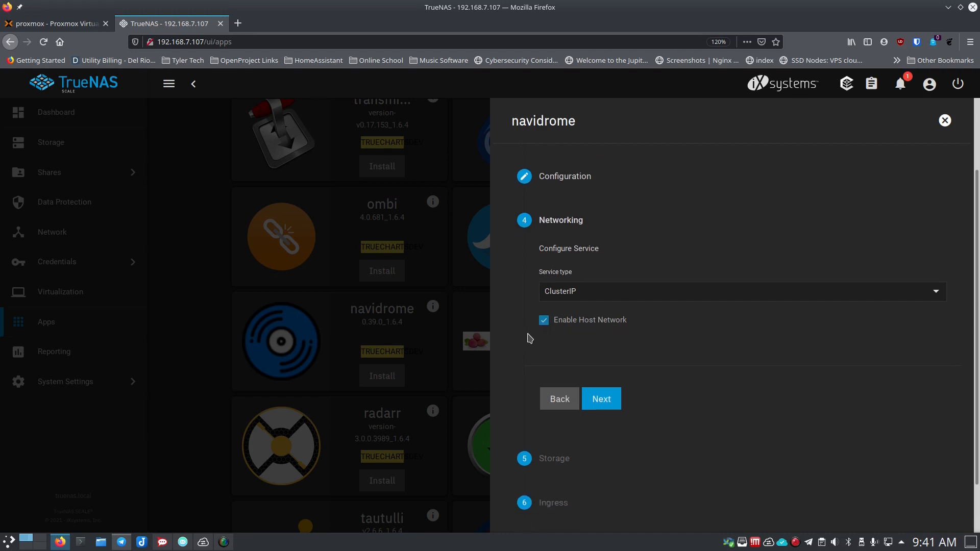
scroll(530, 338, "up", 3)
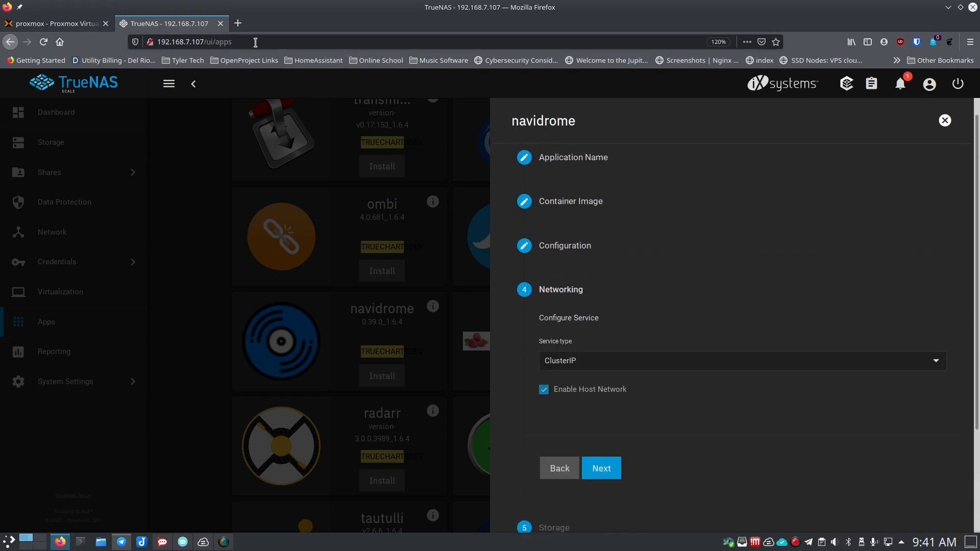
scroll(524, 357, "down", 2)
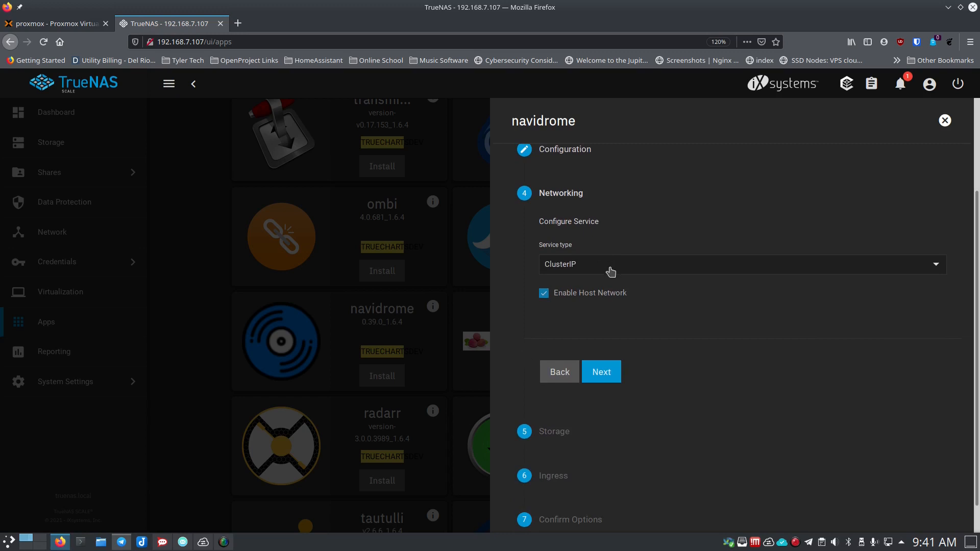
left_click(611, 272)
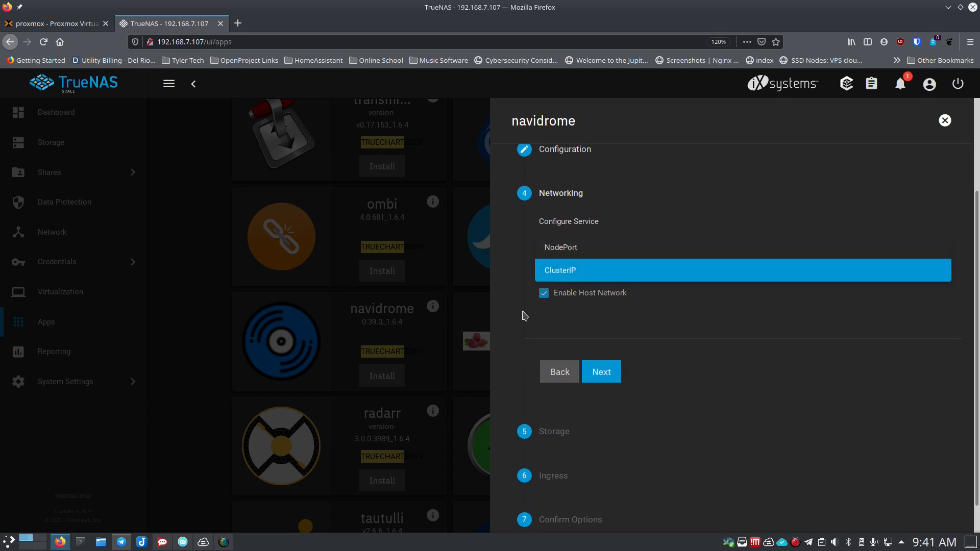
left_click(565, 248)
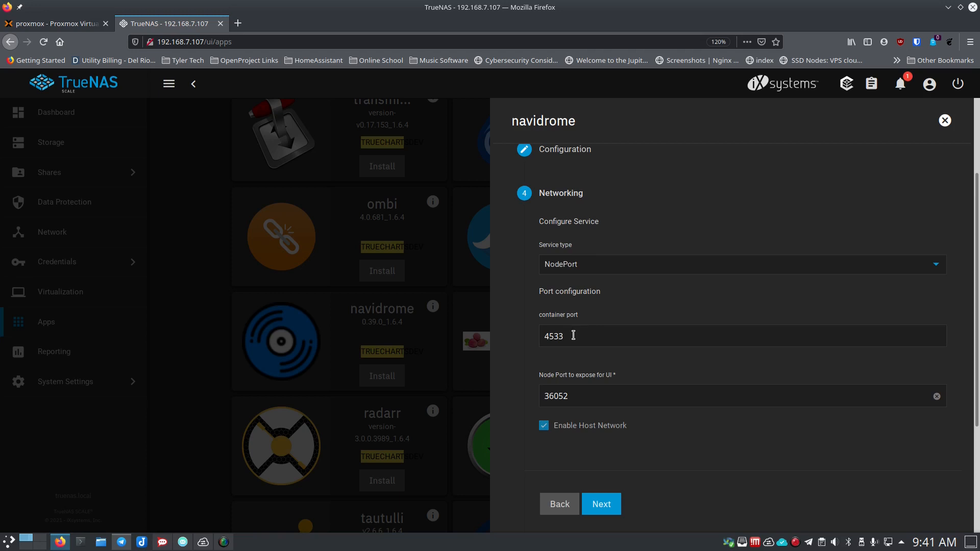
left_click(587, 397)
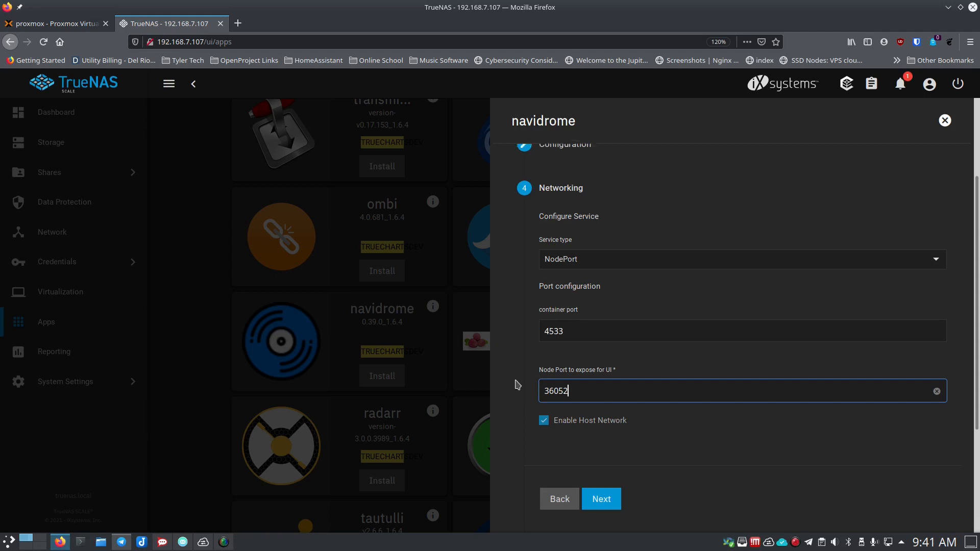
- Untick Enable Host Network so navidrome uses only the NodePort service
scroll(518, 386, "down", 5)
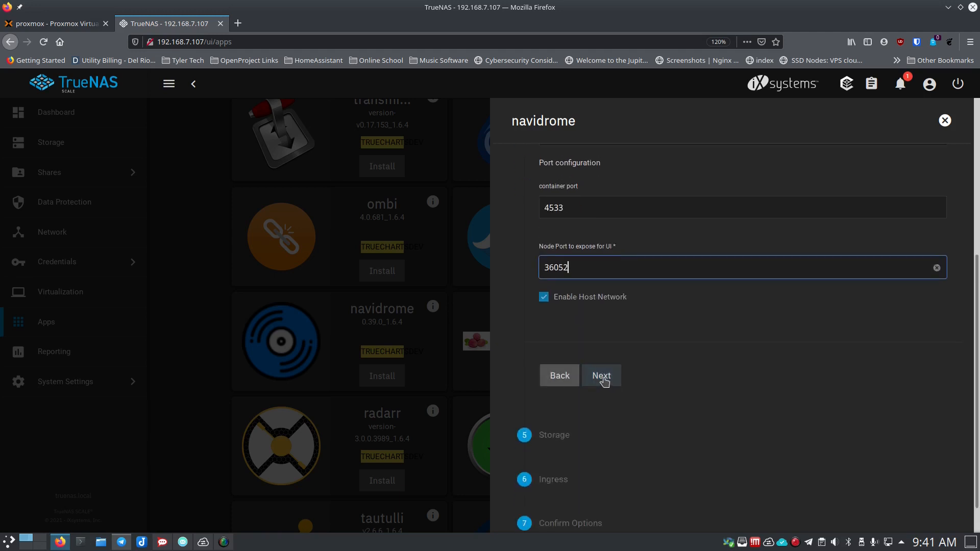
left_click(544, 300)
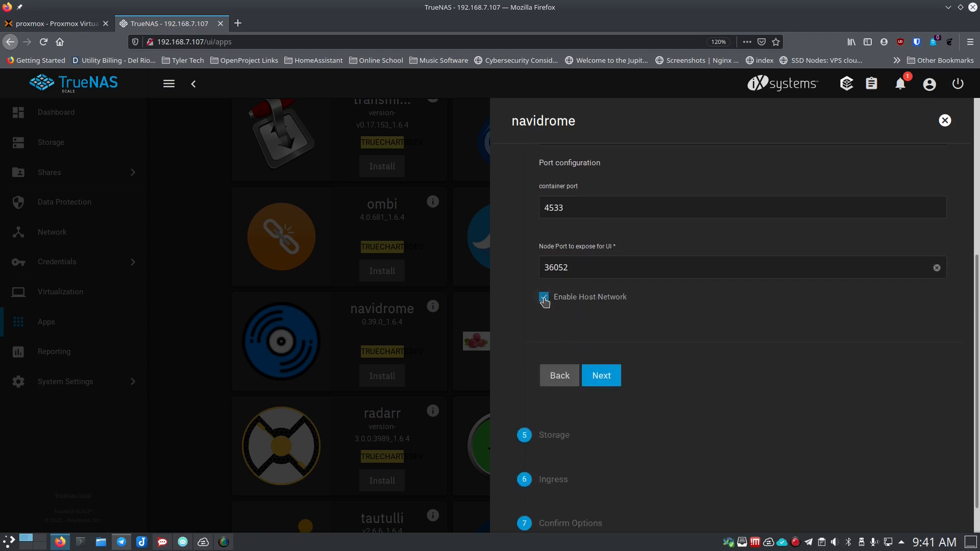
left_click(544, 300)
scroll(570, 303, "up", 4)
scroll(570, 303, "down", 5)
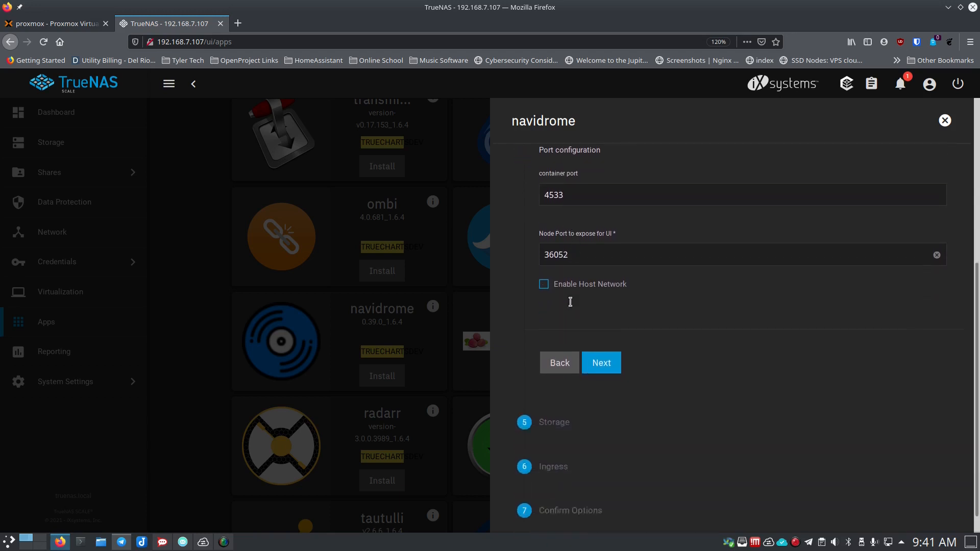
- Map navidrome's config dataset to the user's folder under /mnt/Main_Storage
left_click(601, 344)
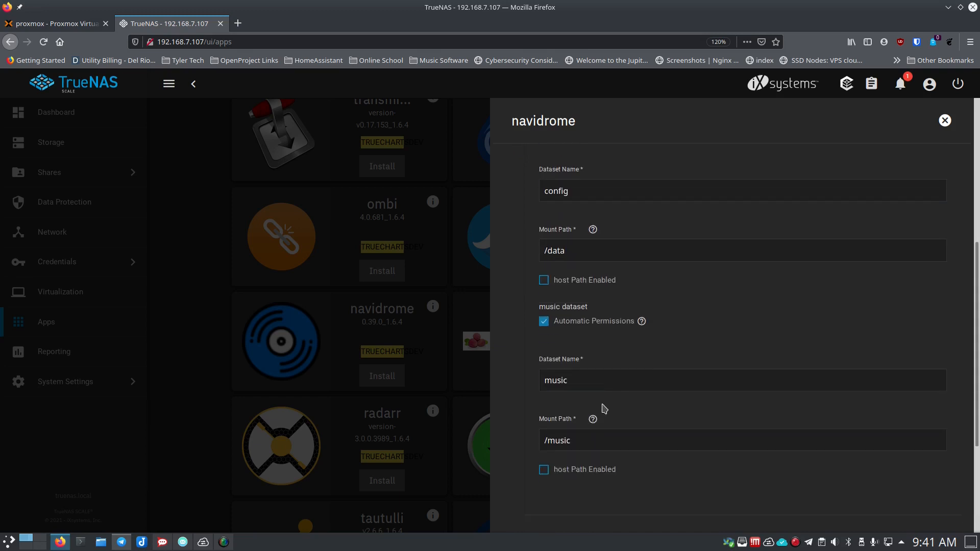
scroll(519, 350, "up", 2)
scroll(520, 351, "up", 3)
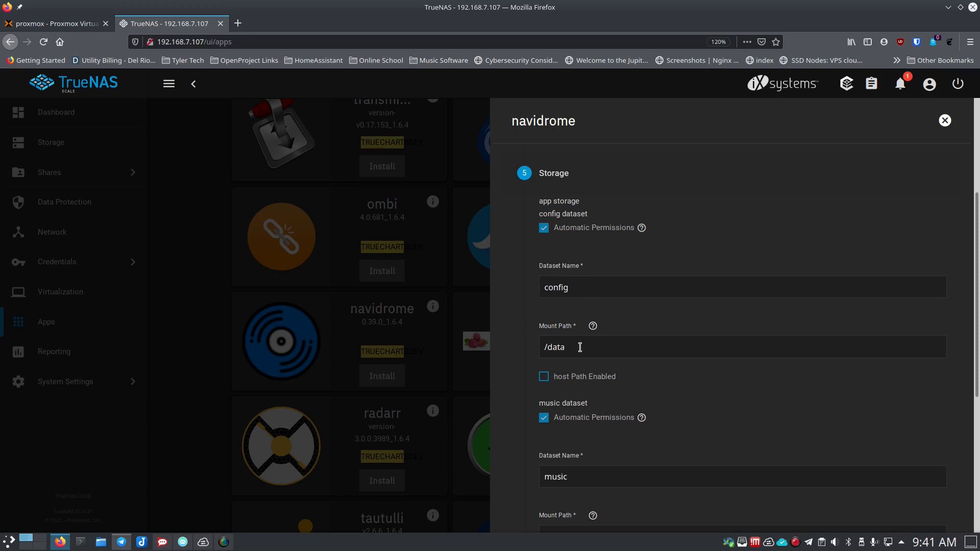
left_click(544, 378)
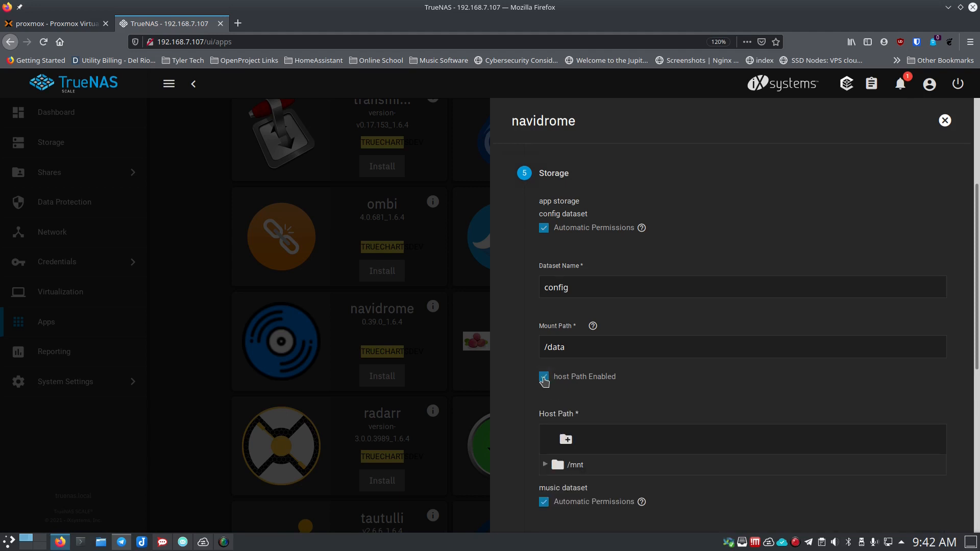
scroll(549, 375, "down", 2)
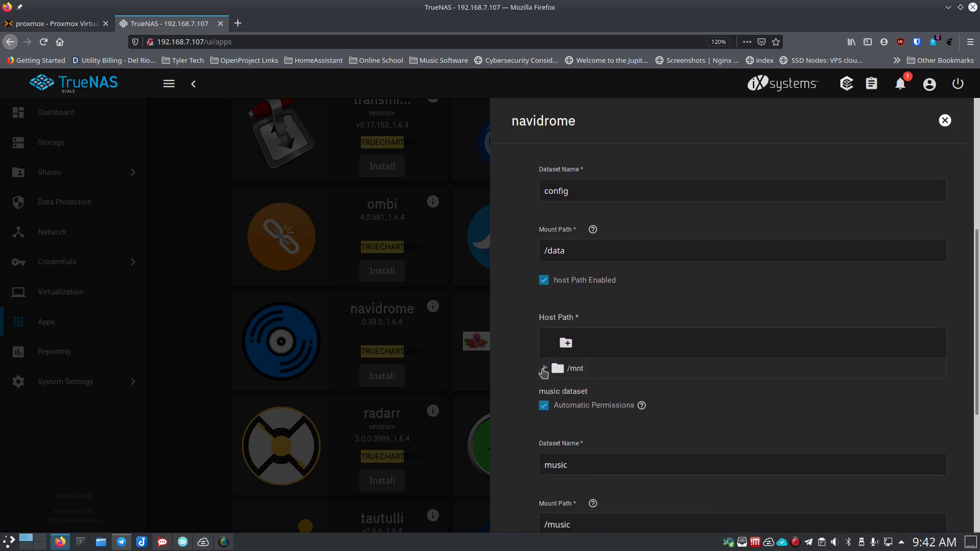
left_click(545, 368)
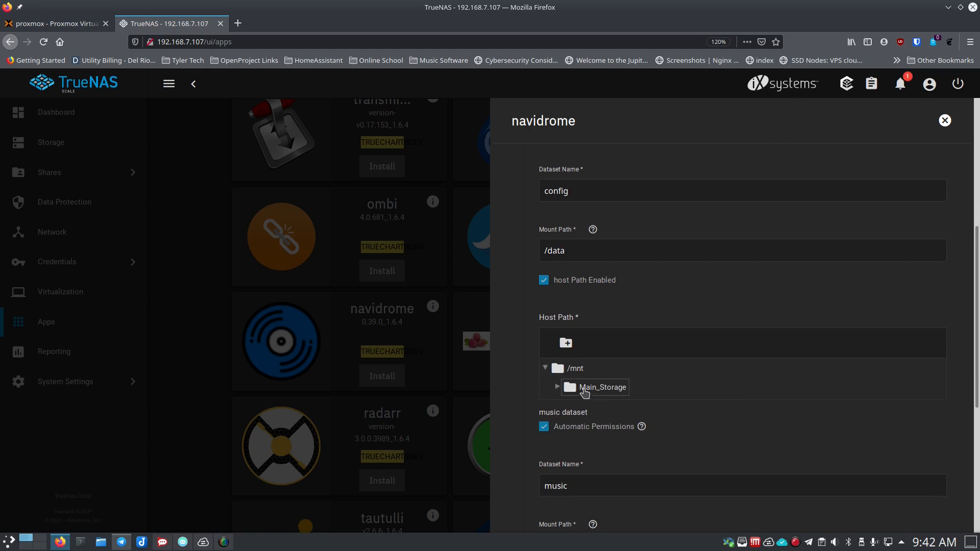
left_click(557, 387)
scroll(581, 400, "down", 1)
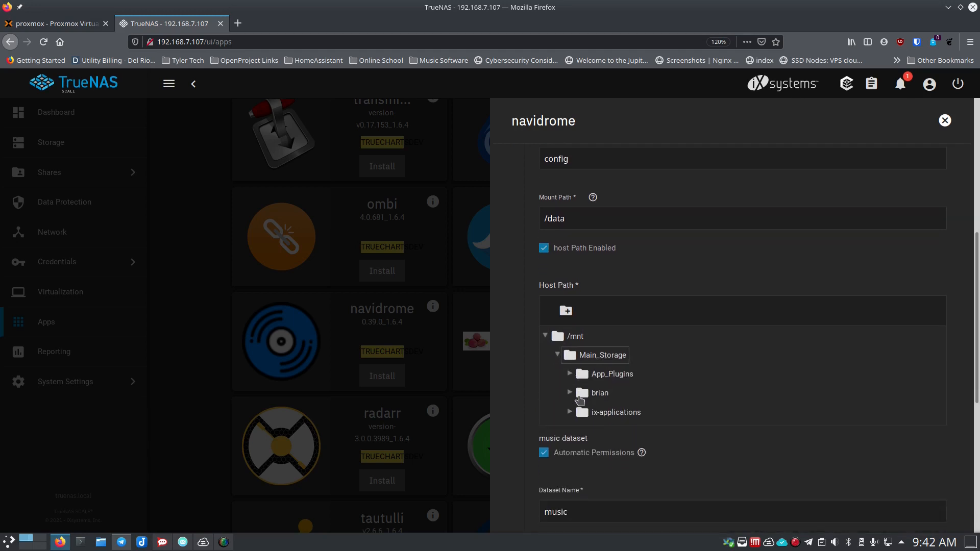
left_click(570, 375)
left_click(570, 394)
left_click(595, 396)
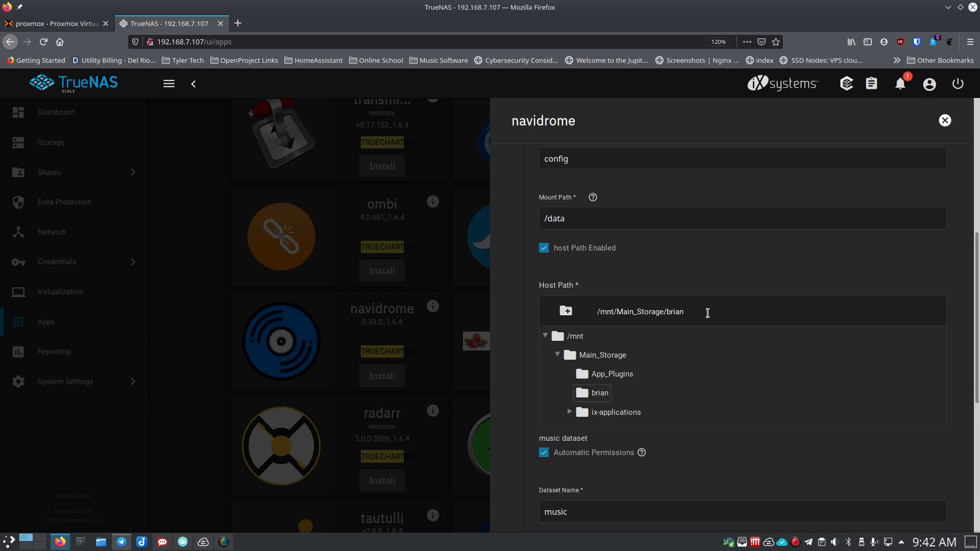
- Map the music dataset to the same user folder under /mnt/Main_Storage
scroll(534, 355, "down", 5)
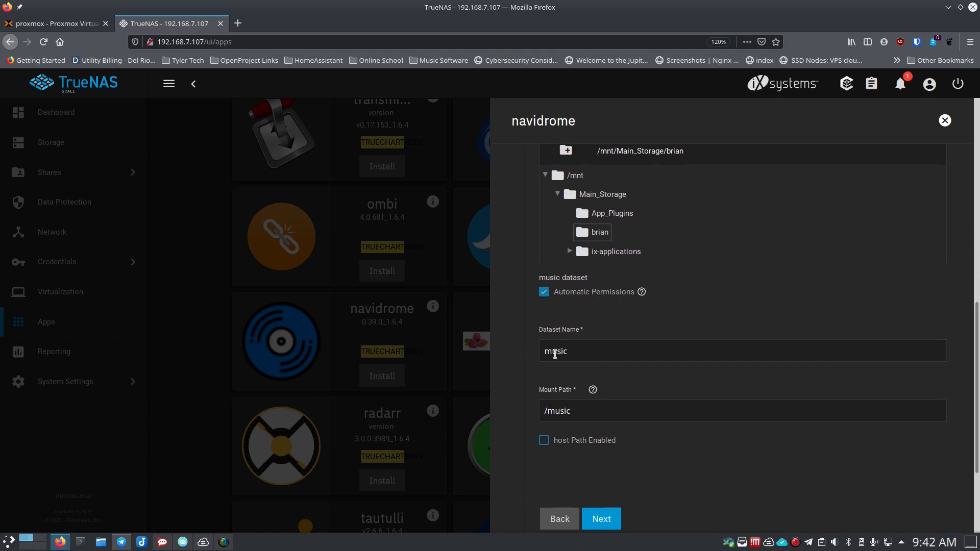
scroll(531, 358, "down", 1)
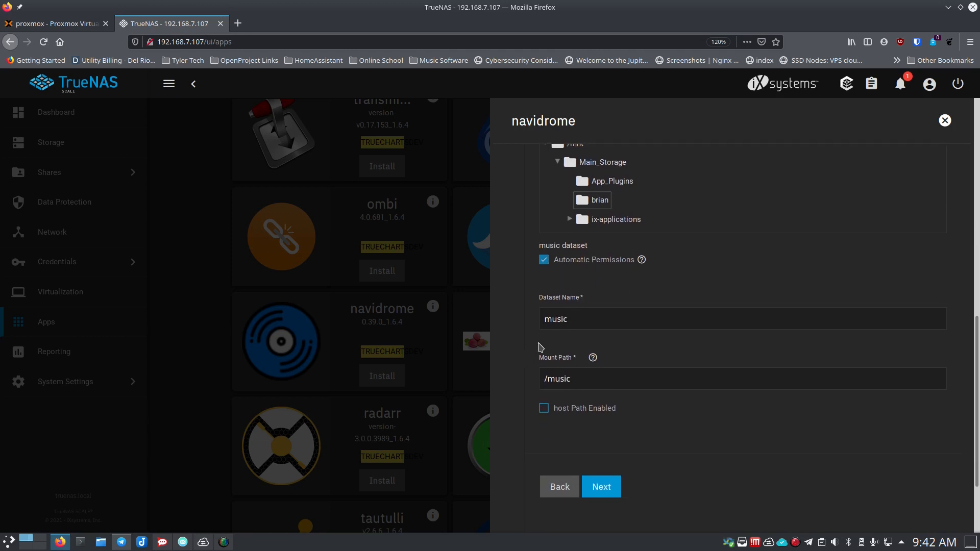
scroll(537, 357, "down", 1)
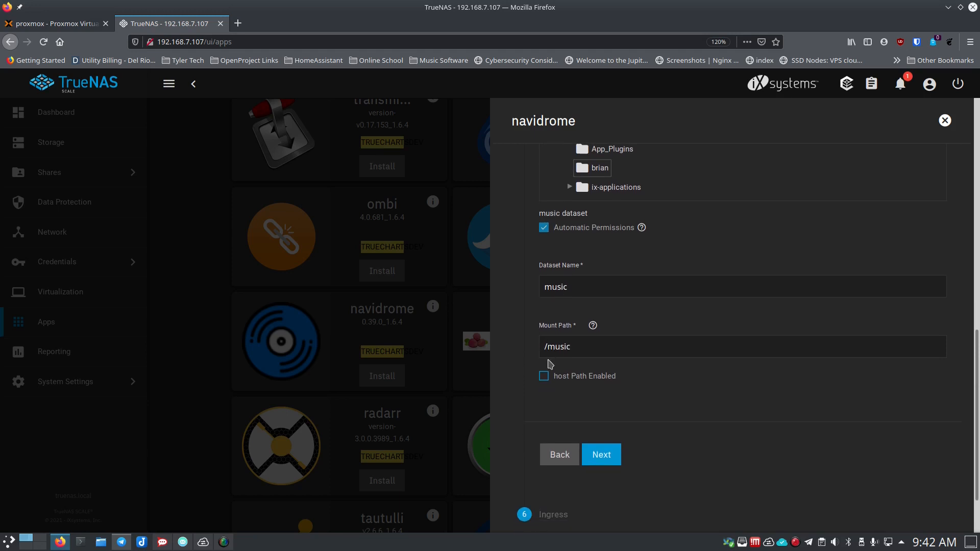
left_click(543, 378)
scroll(531, 375, "down", 3)
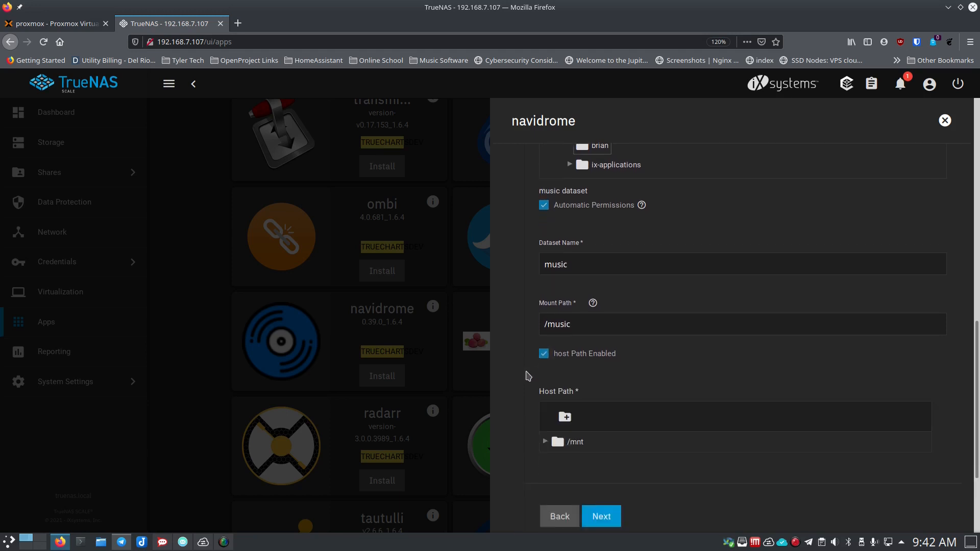
left_click(546, 368)
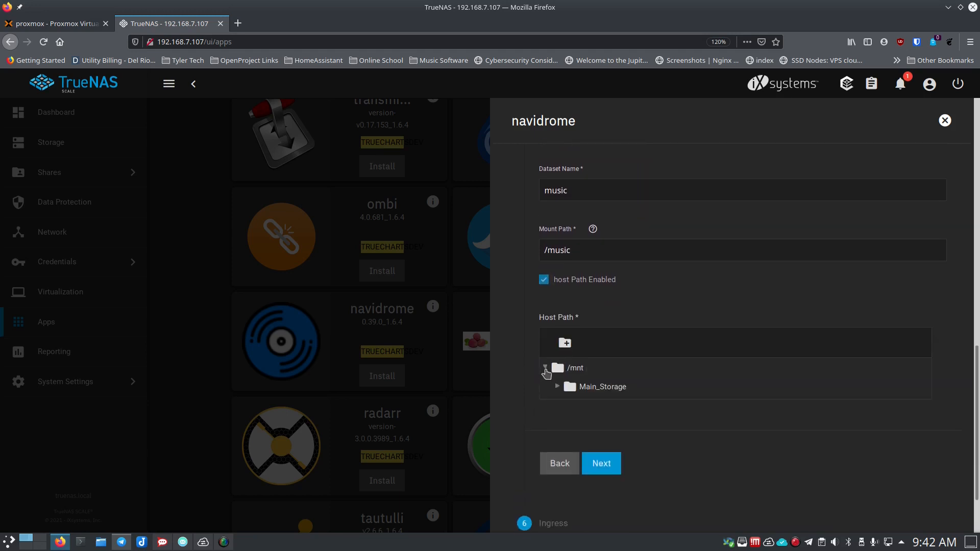
left_click(557, 386)
left_click(595, 427)
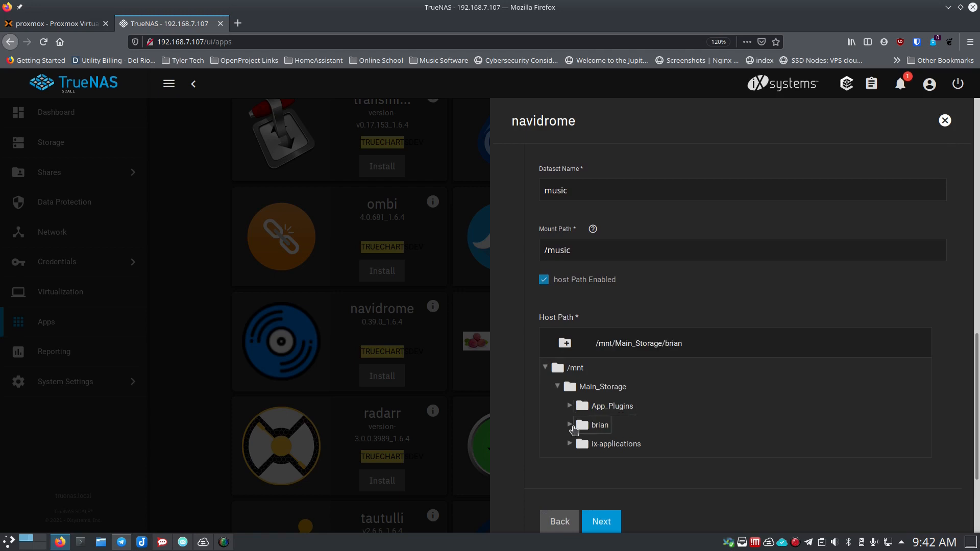
scroll(520, 362, "down", 3)
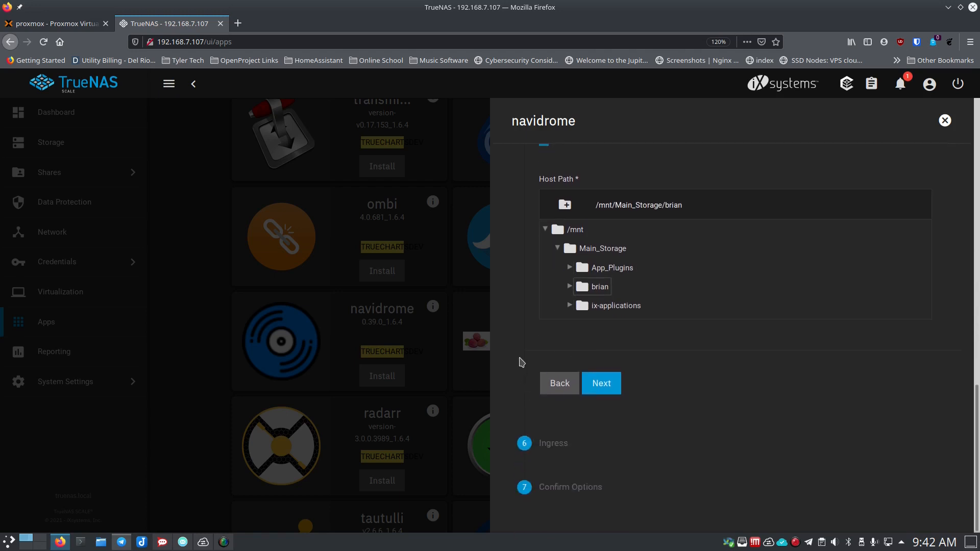
- Skip the web reverse proxy, review Confirm Options, and submit the navidrome install
left_click(605, 391)
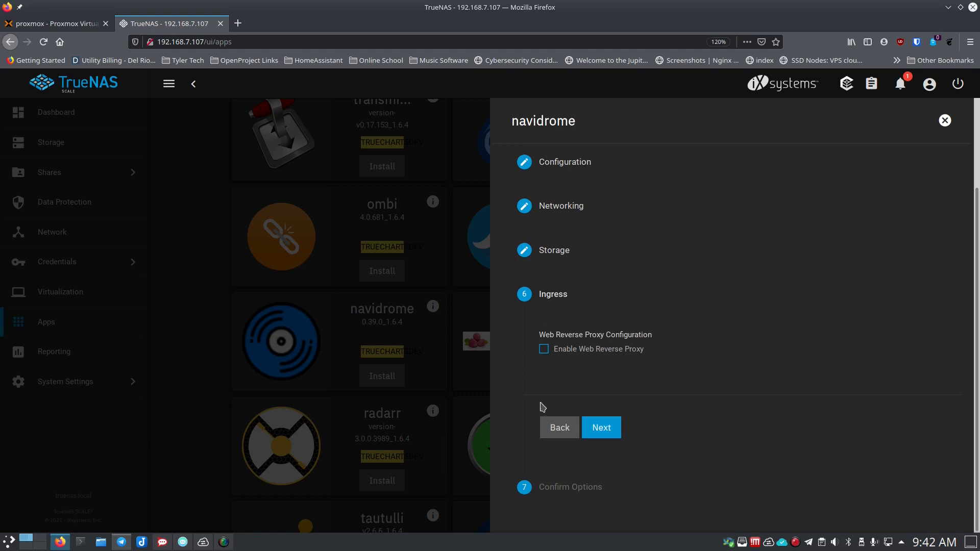
left_click(607, 432)
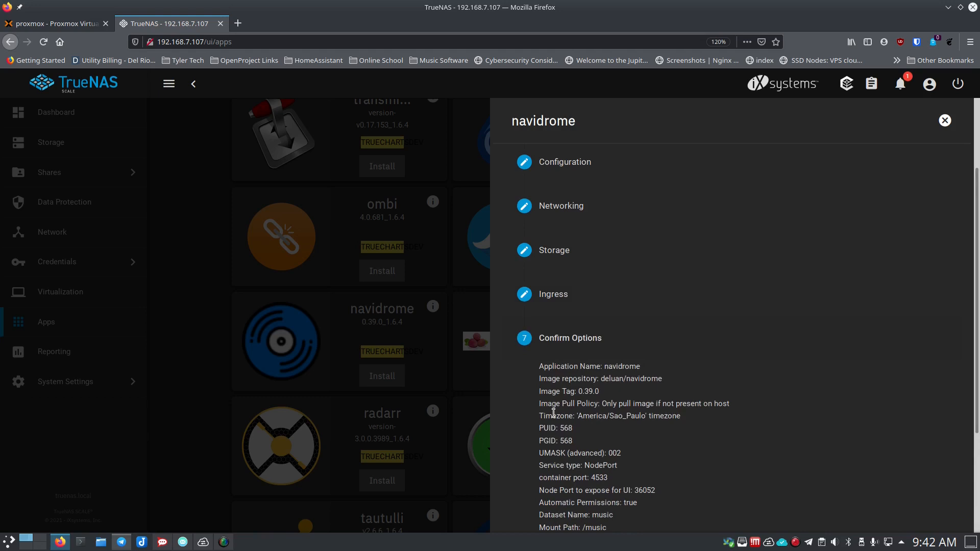
scroll(528, 402, "down", 3)
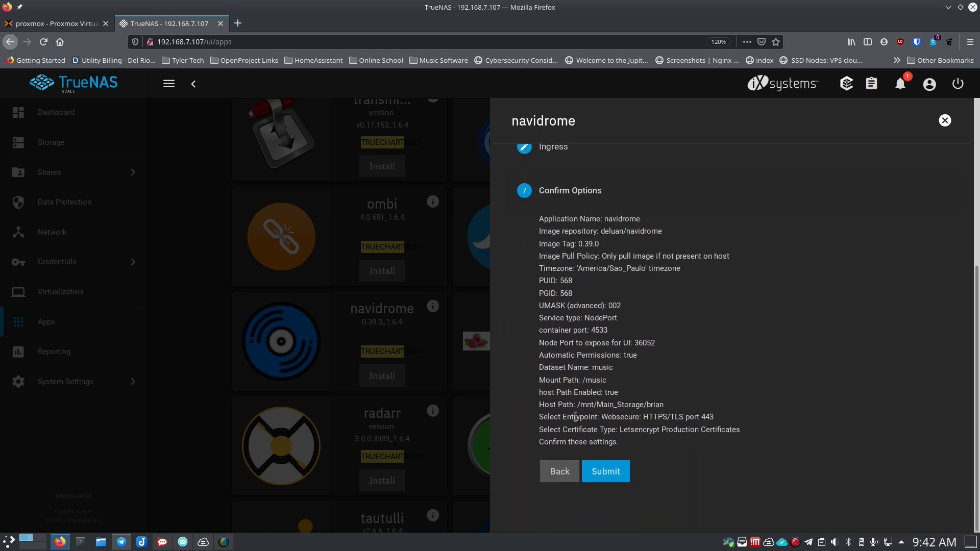
left_click(608, 474)
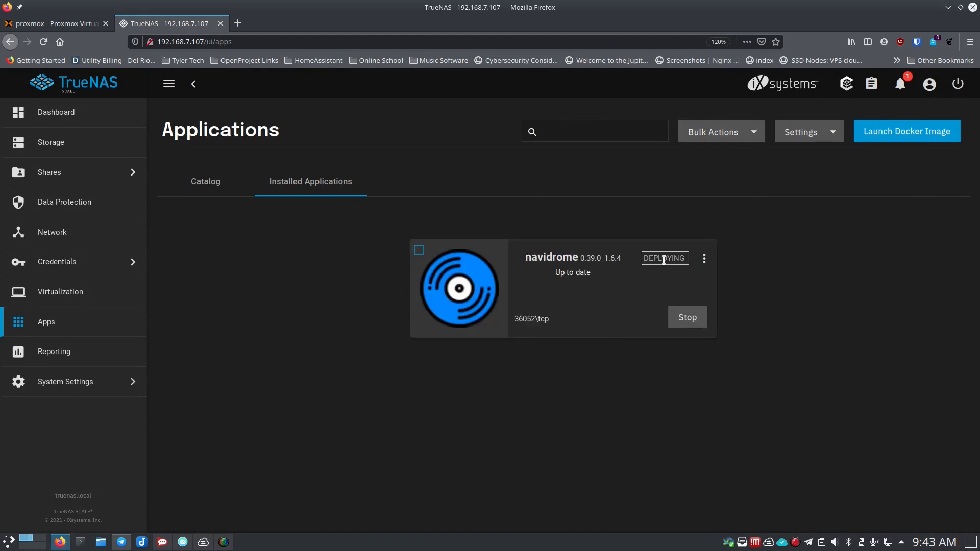
- Request navidrome's logs for its only pod and the navidrome container, with 500 tail lines
left_click(705, 259)
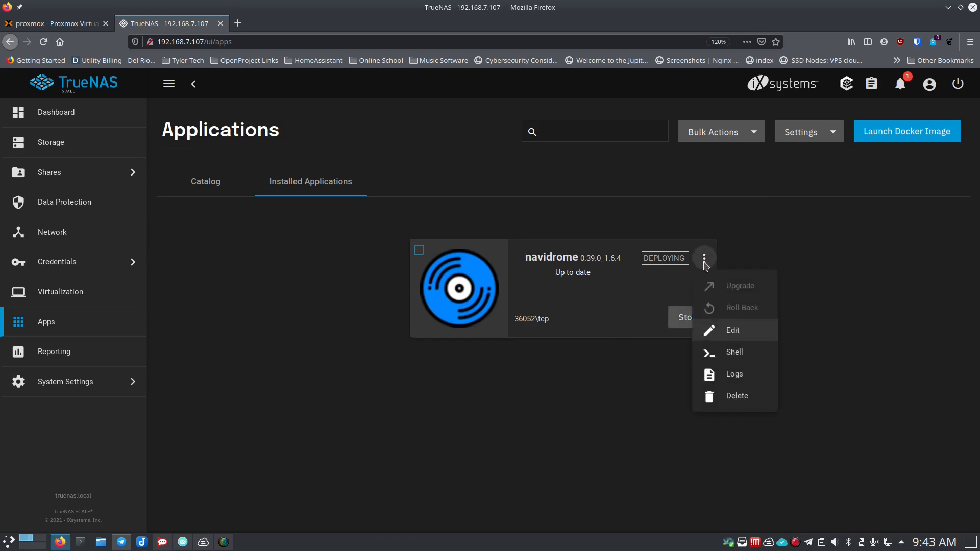
left_click(735, 376)
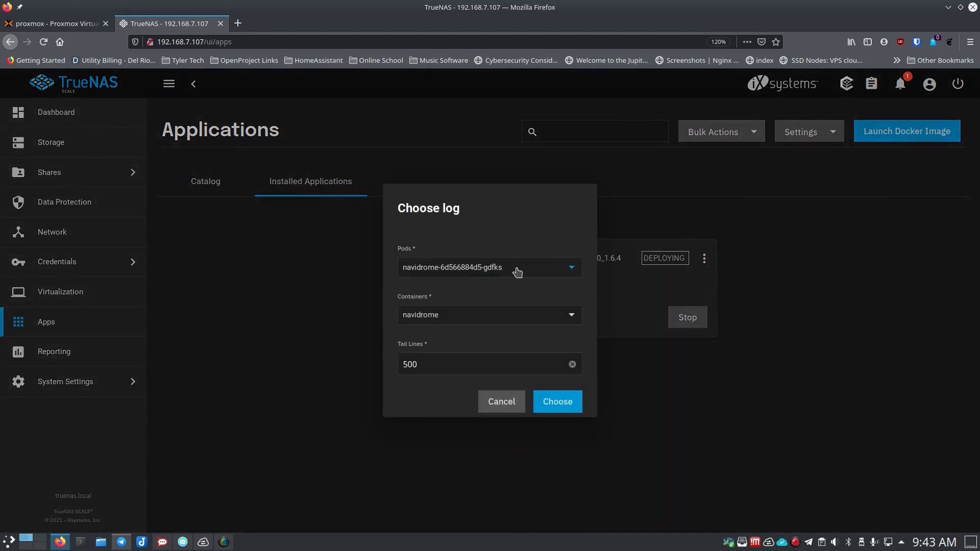
left_click(539, 271)
left_click(533, 296)
left_click(516, 321)
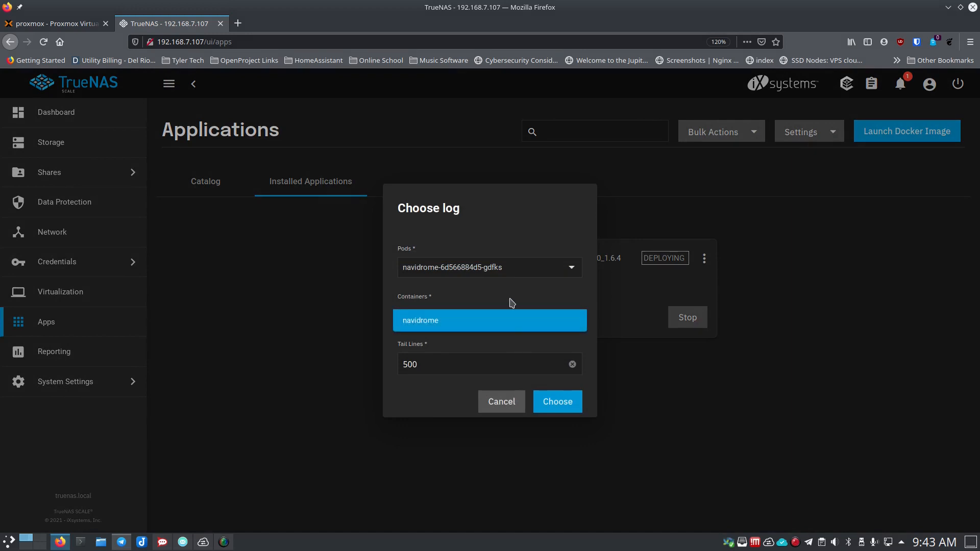
left_click(516, 319)
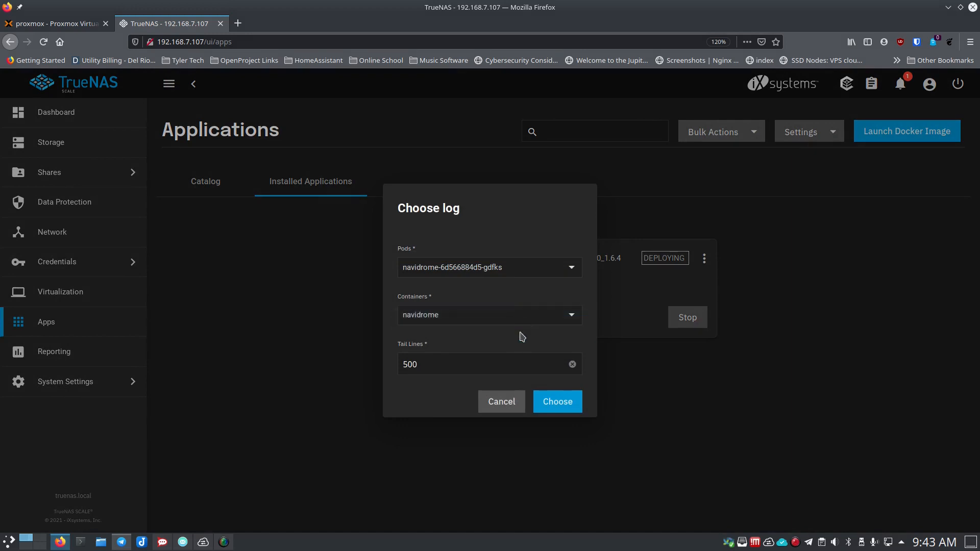
- View navidrome's pod logs, then return to Installed Applications showing it ACTIVE on 36052
left_click(549, 403)
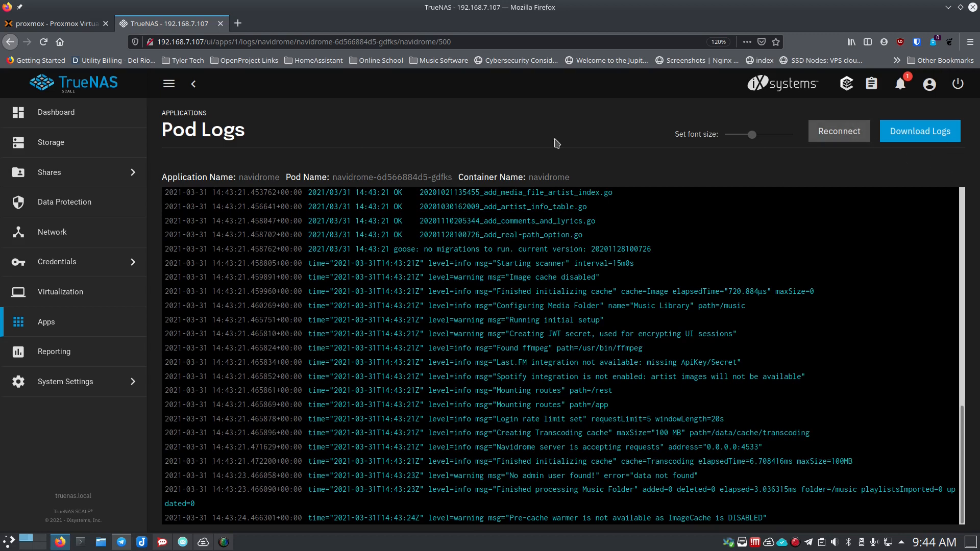
left_click(196, 89)
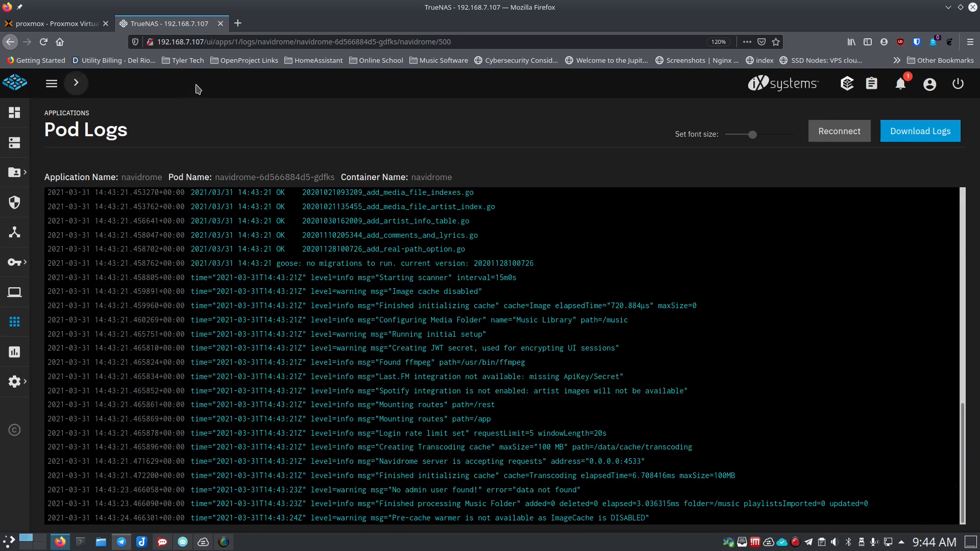
left_click(79, 90)
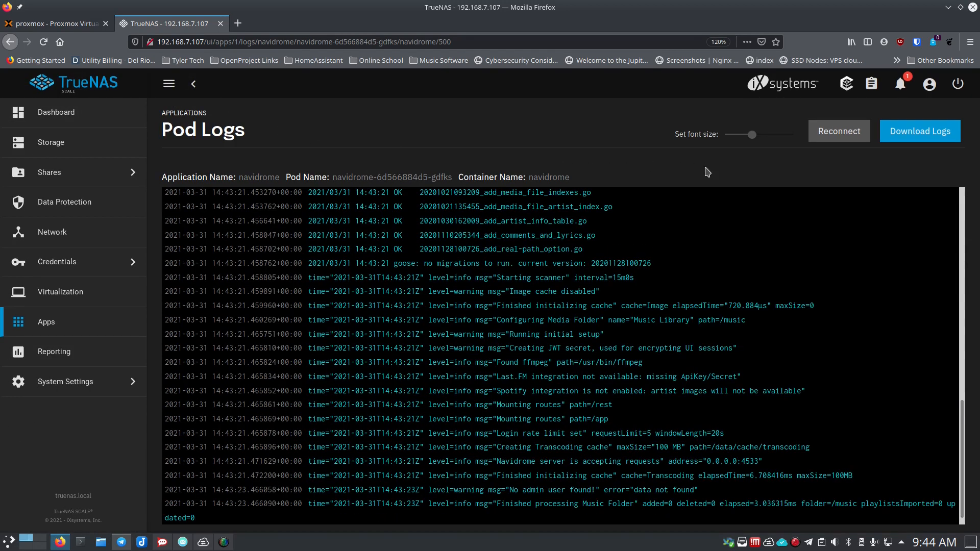
left_click(190, 114)
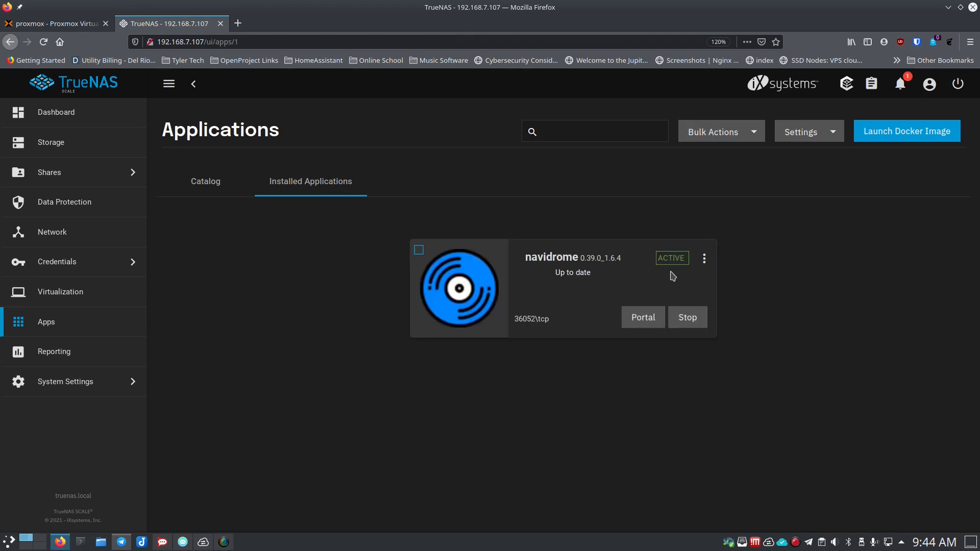
- Open the Navidrome portal and create the 'admin' account with a password, declining to save the login
left_click(643, 322)
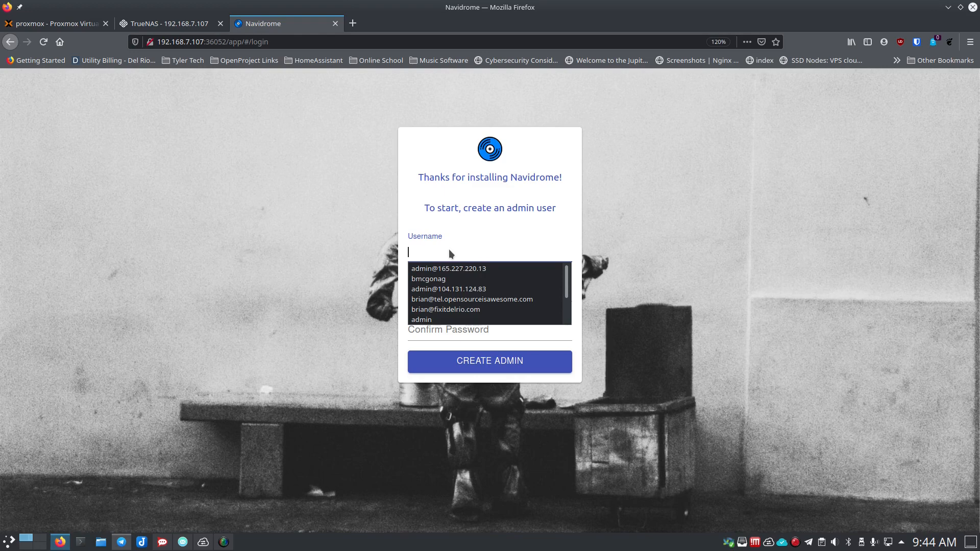
type("admin")
key("Tab")
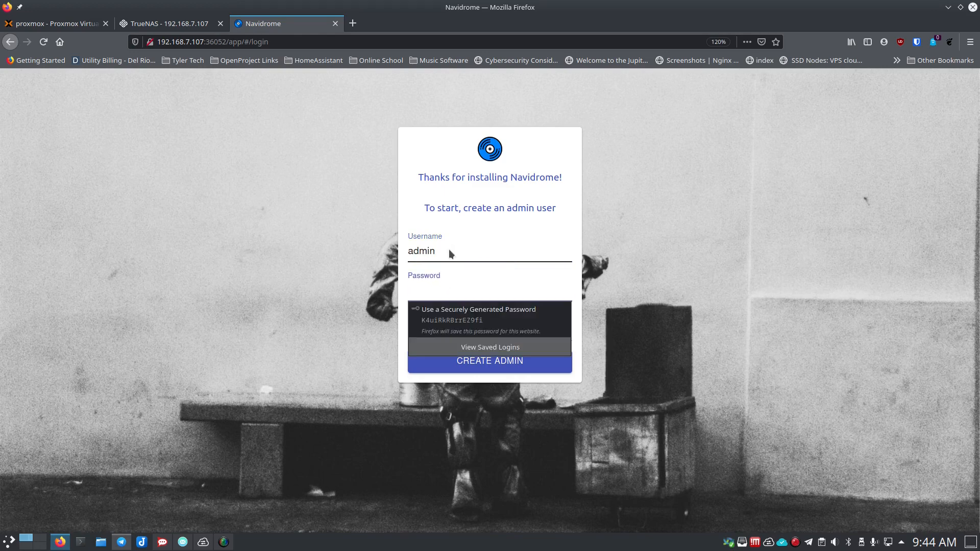
type("*******")
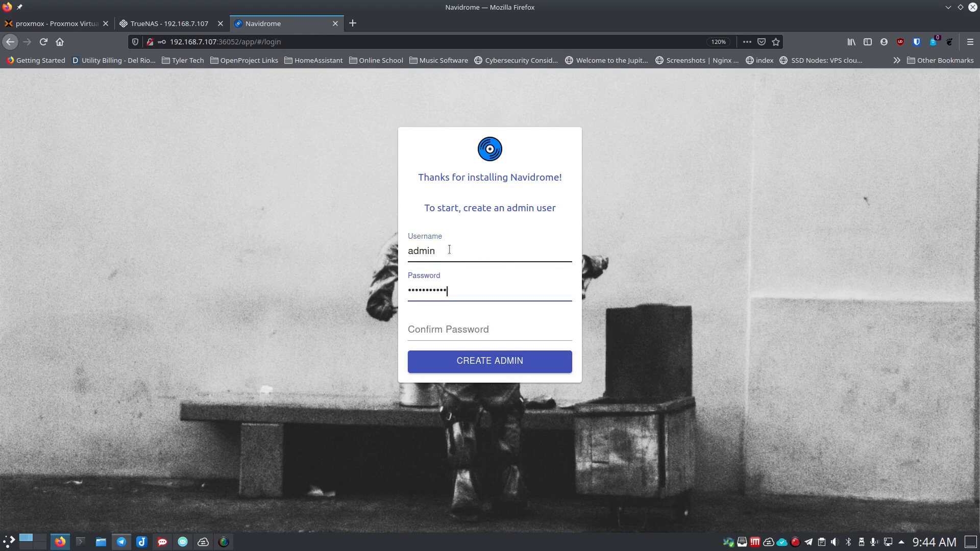
key("Tab")
type("*")
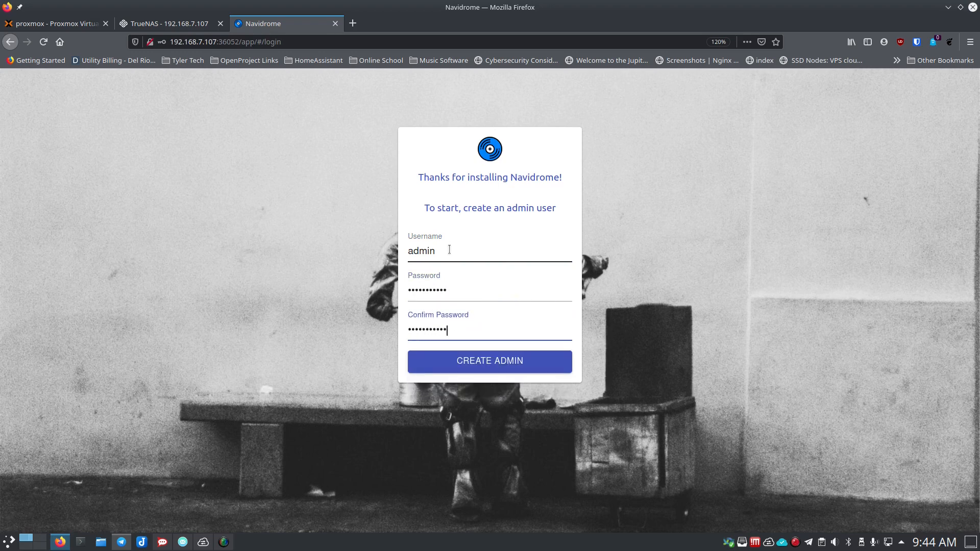
left_click(487, 370)
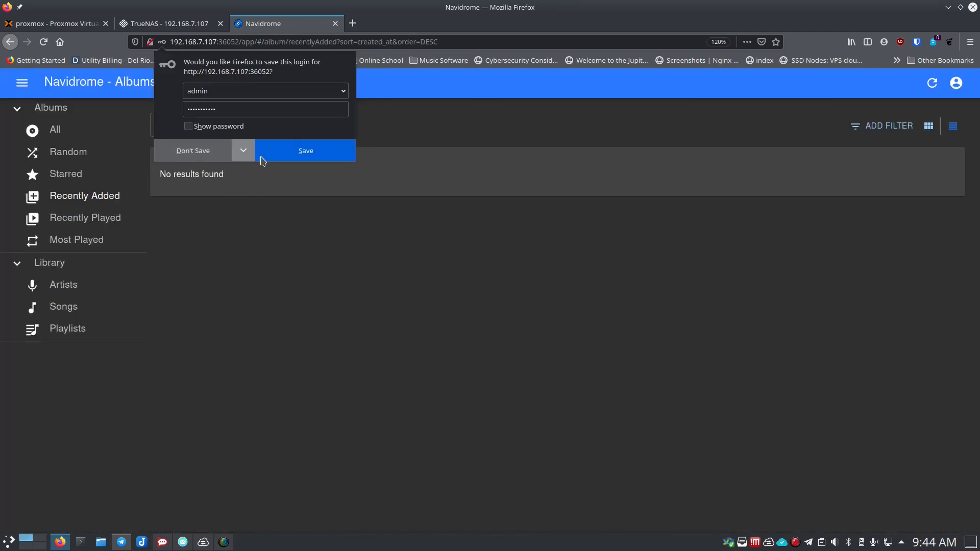
left_click(220, 153)
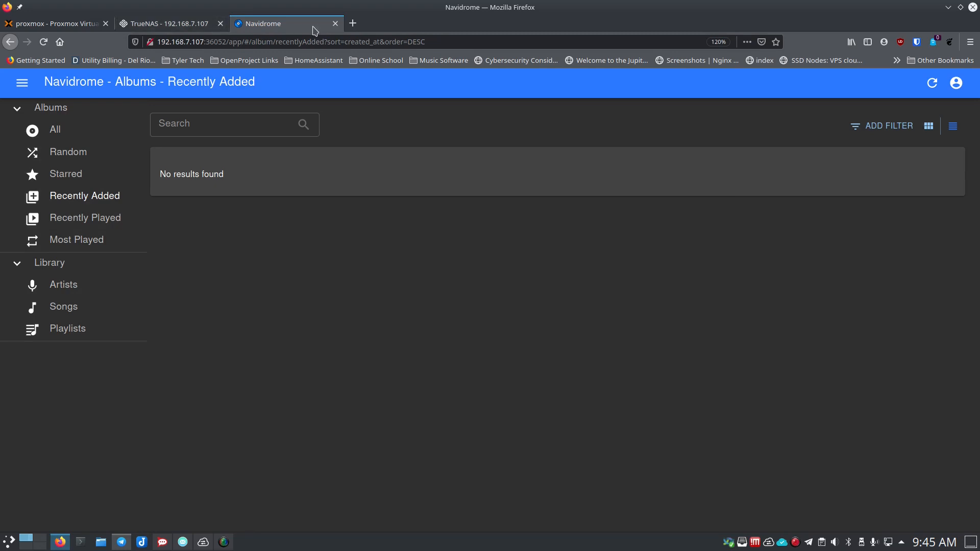
- Close the Navidrome tab and browse the Apps catalog down to the jellyfin card
left_click(335, 24)
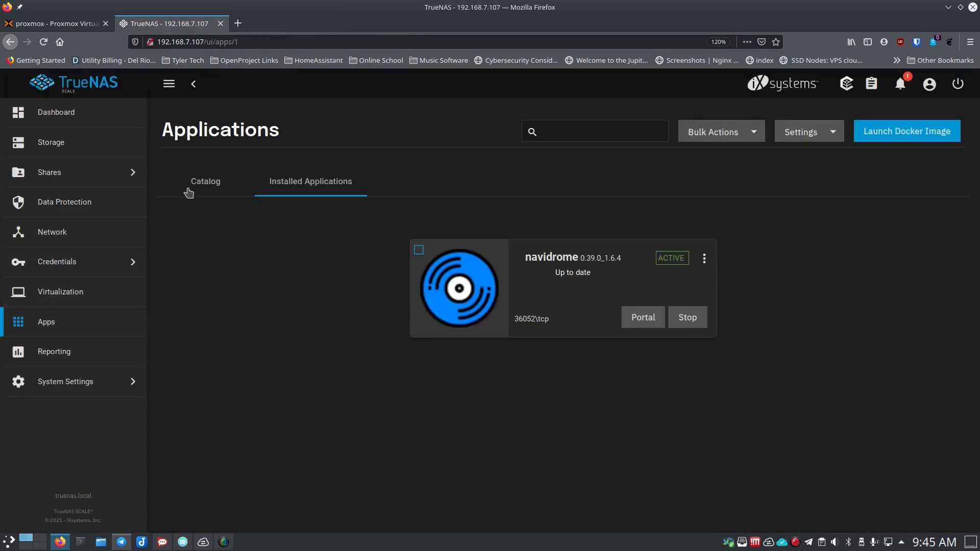
left_click(203, 197)
scroll(581, 371, "down", 6)
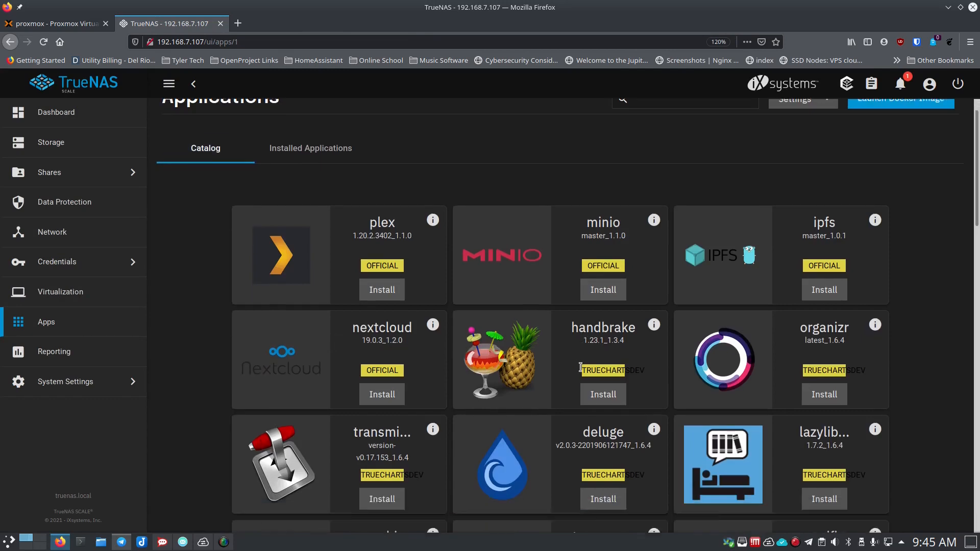
scroll(581, 371, "down", 4)
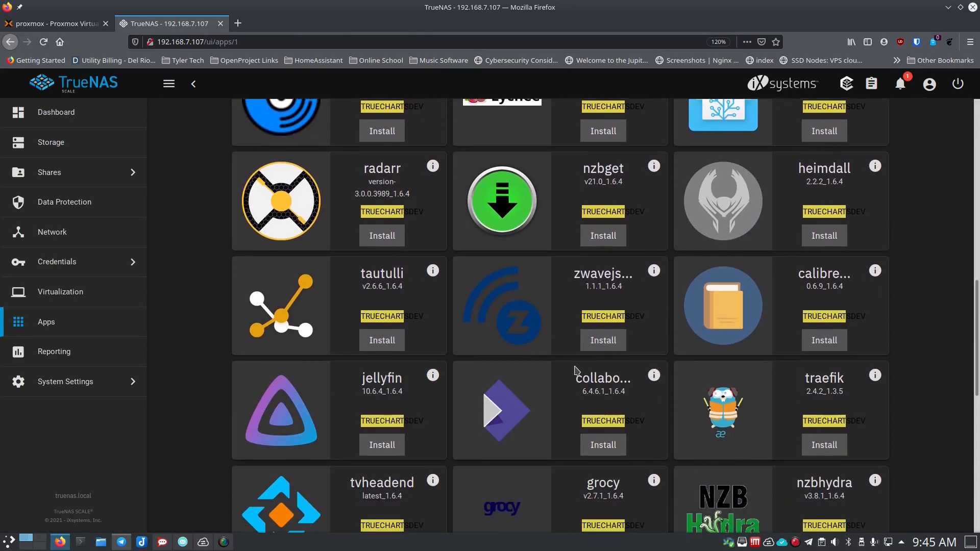
scroll(522, 377, "down", 2)
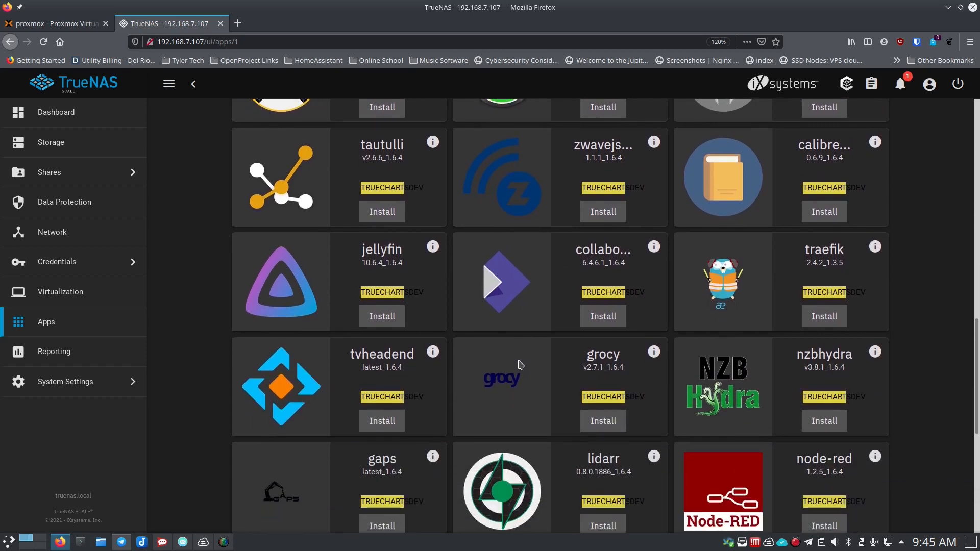
scroll(520, 367, "down", 2)
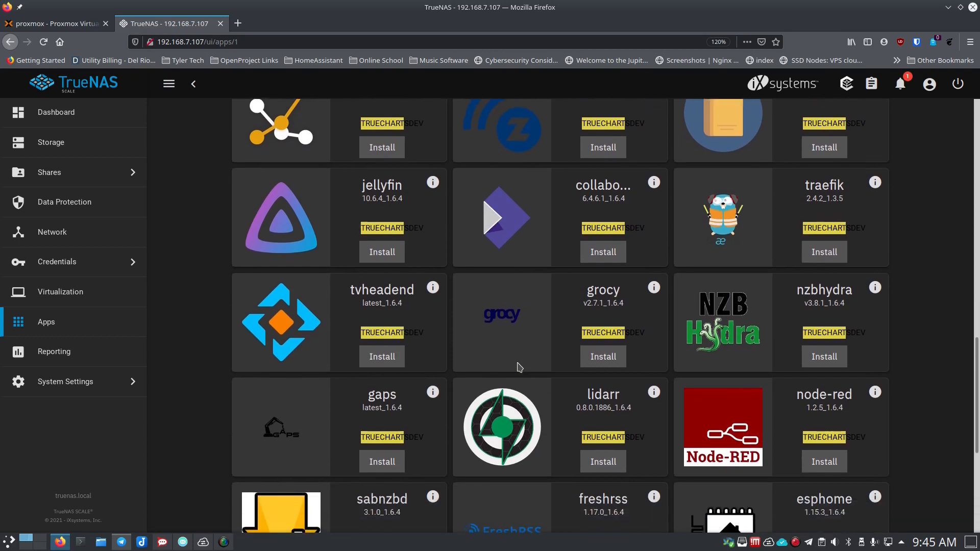
scroll(518, 367, "down", 5)
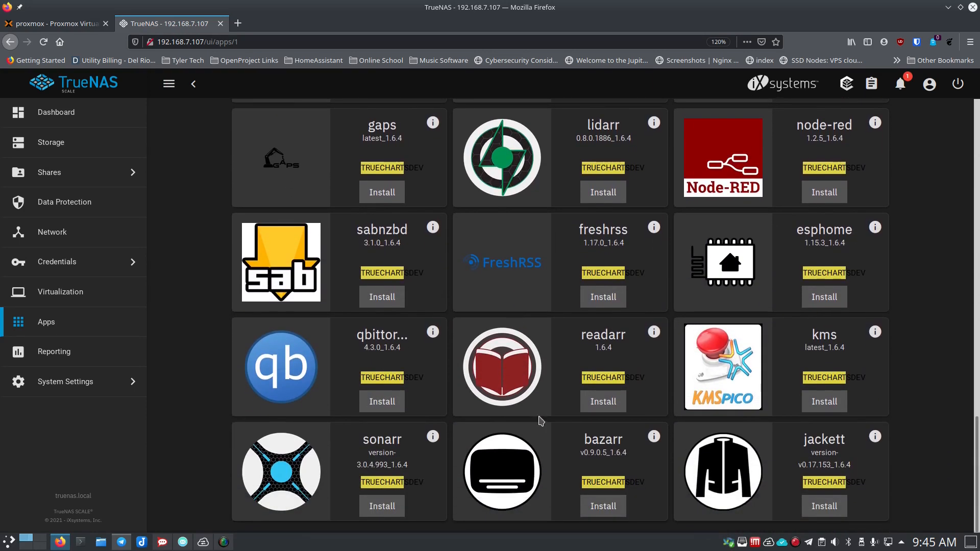
scroll(687, 393, "up", 3)
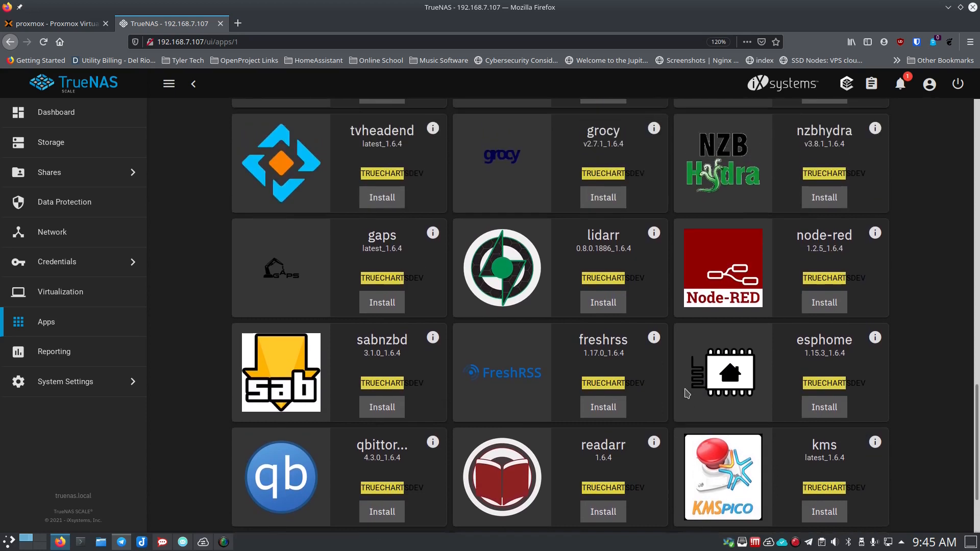
scroll(687, 393, "up", 3)
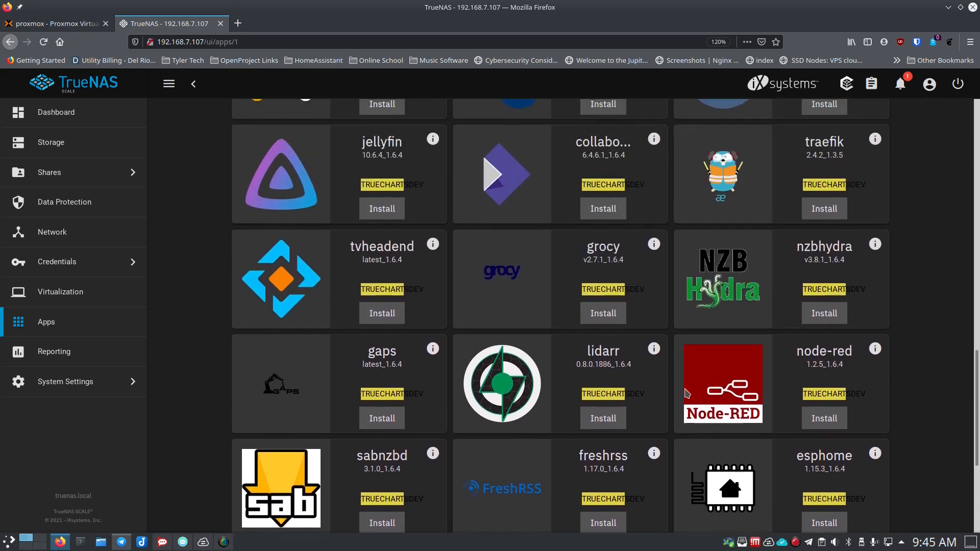
scroll(549, 329, "up", 3)
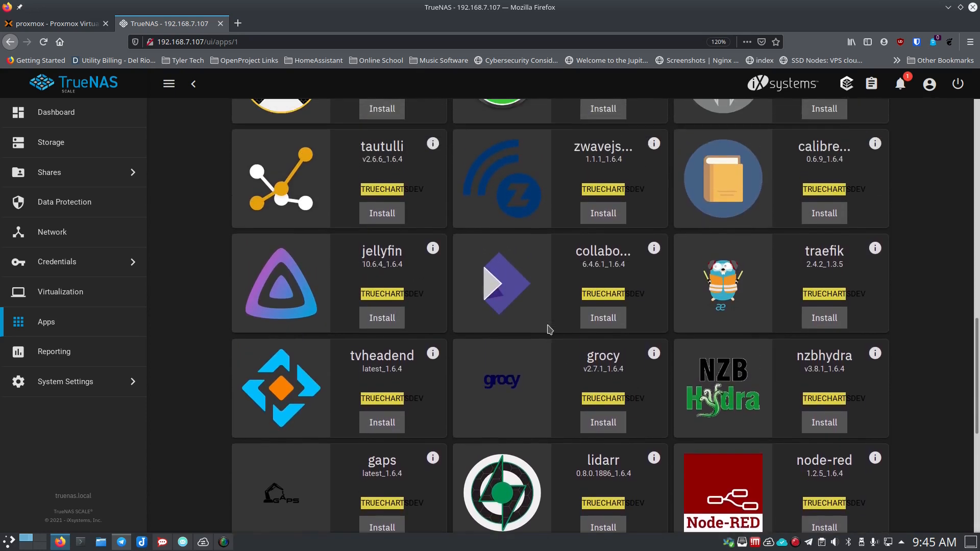
scroll(550, 329, "up", 2)
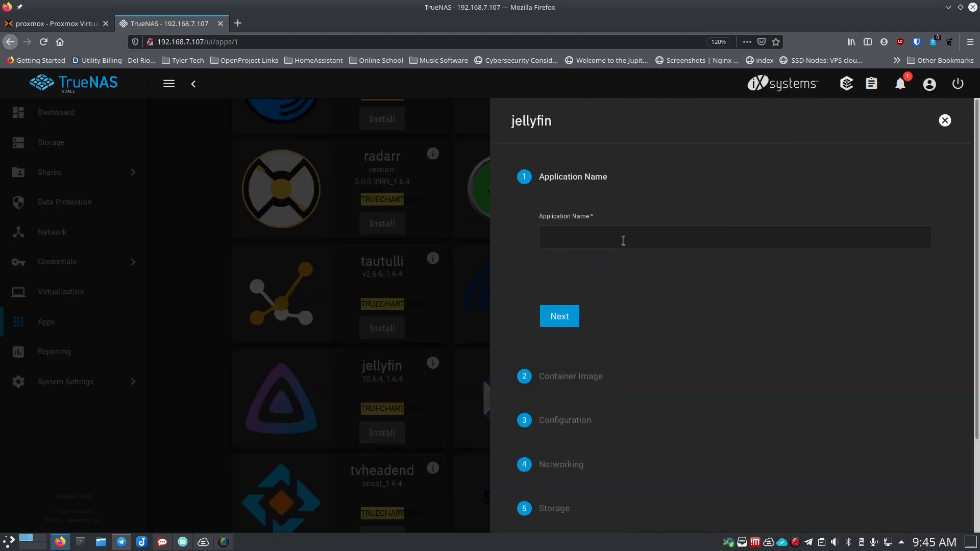
- Accept jellyfin's default name, container image and configuration, leaving the timezone unchanged
left_click(622, 240)
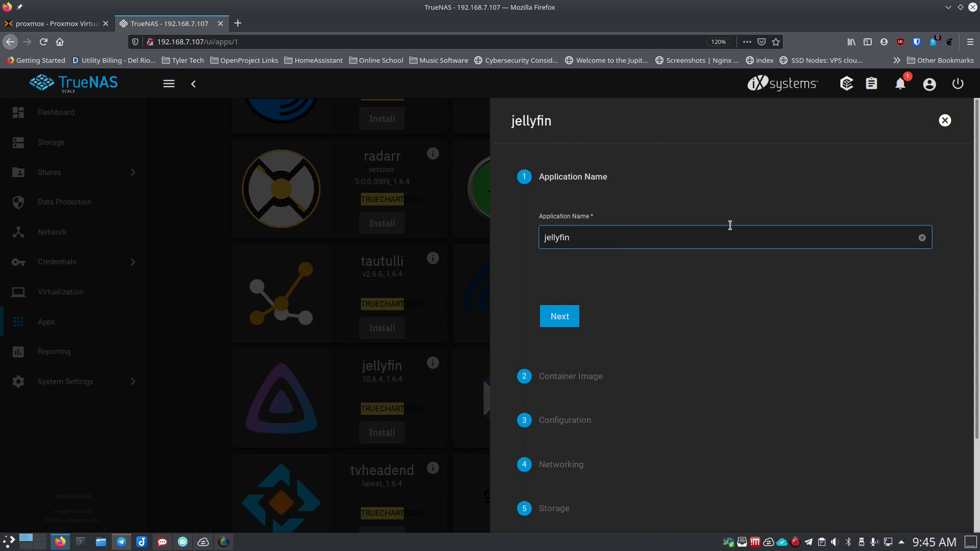
left_click(560, 317)
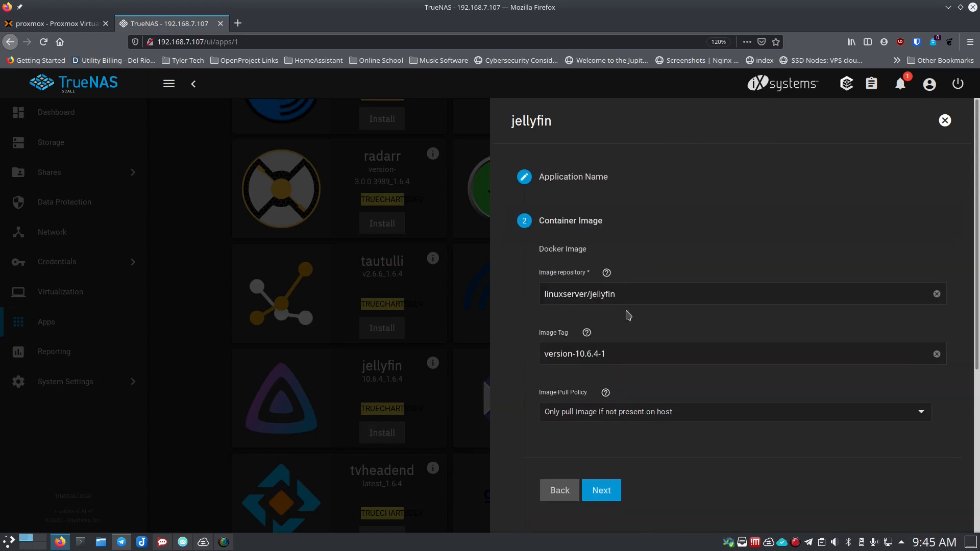
scroll(523, 332, "down", 5)
left_click(600, 253)
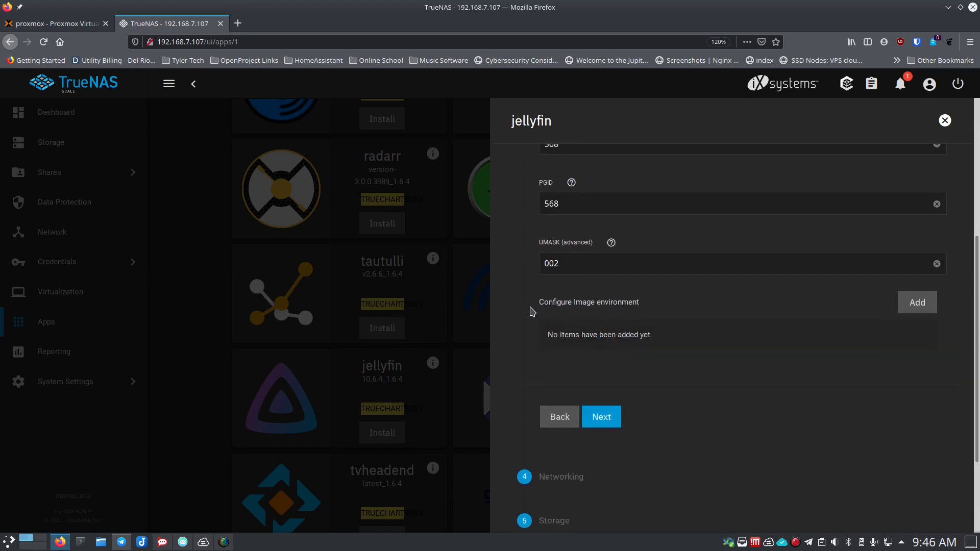
scroll(531, 312, "up", 2)
scroll(530, 313, "down", 2)
scroll(530, 313, "up", 2)
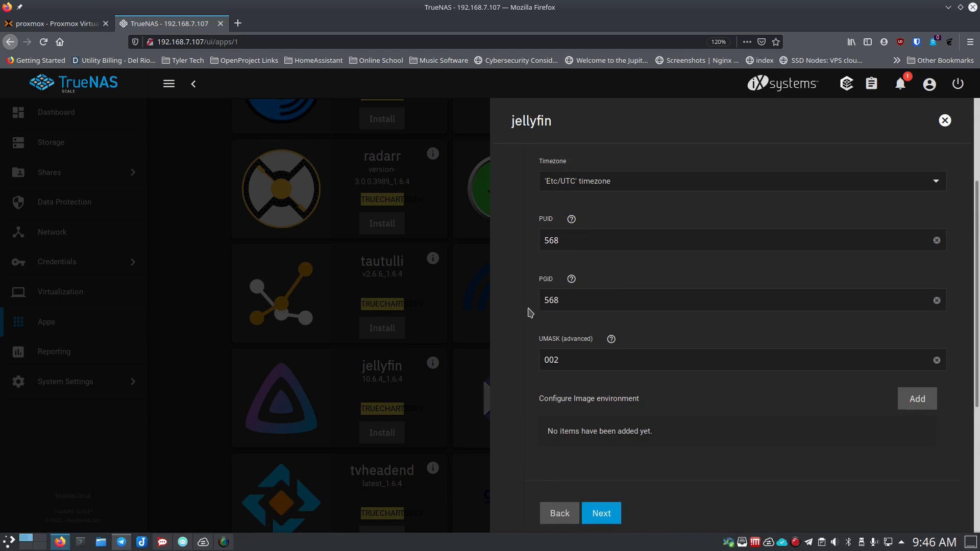
left_click(612, 187)
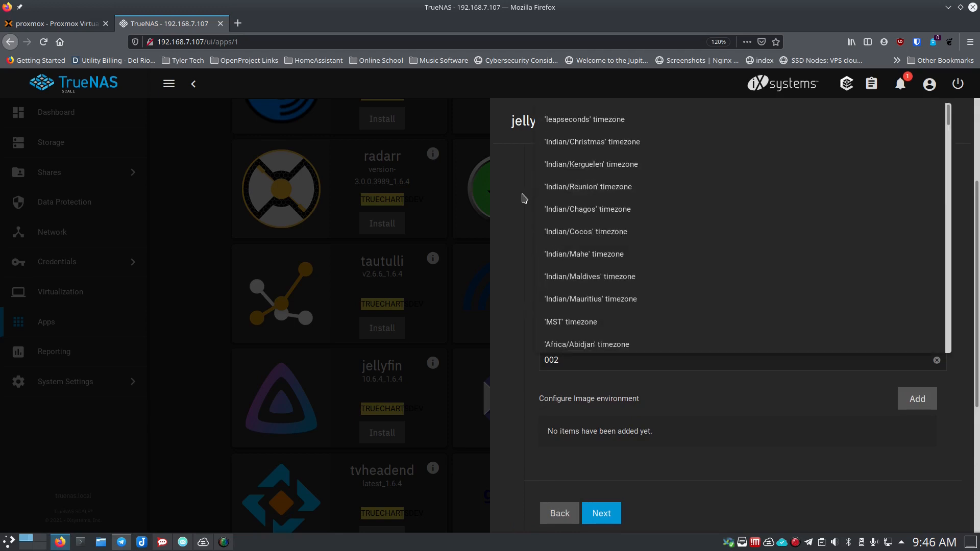
left_click(514, 208)
scroll(546, 393, "down", 2)
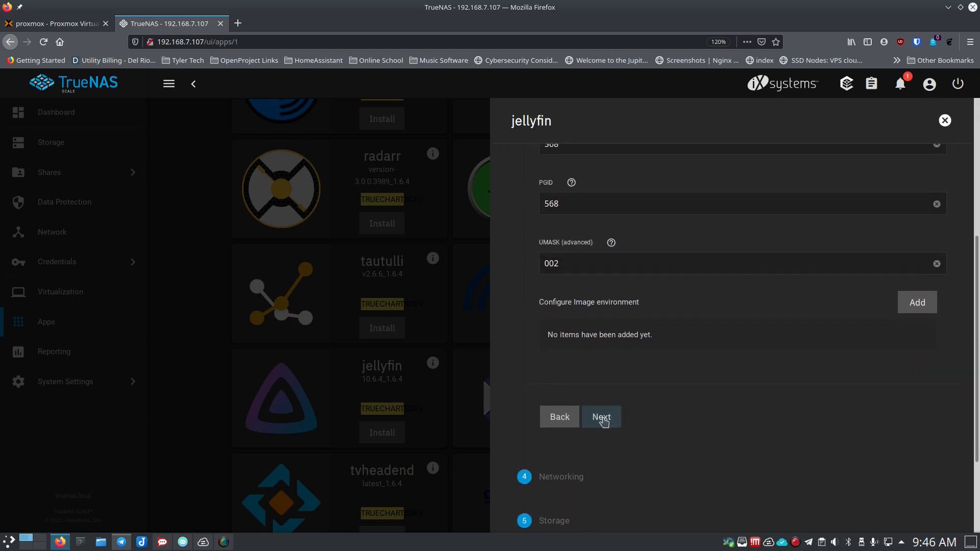
- Set jellyfin's service type to NodePort and change the UI node port to 36021
left_click(600, 416)
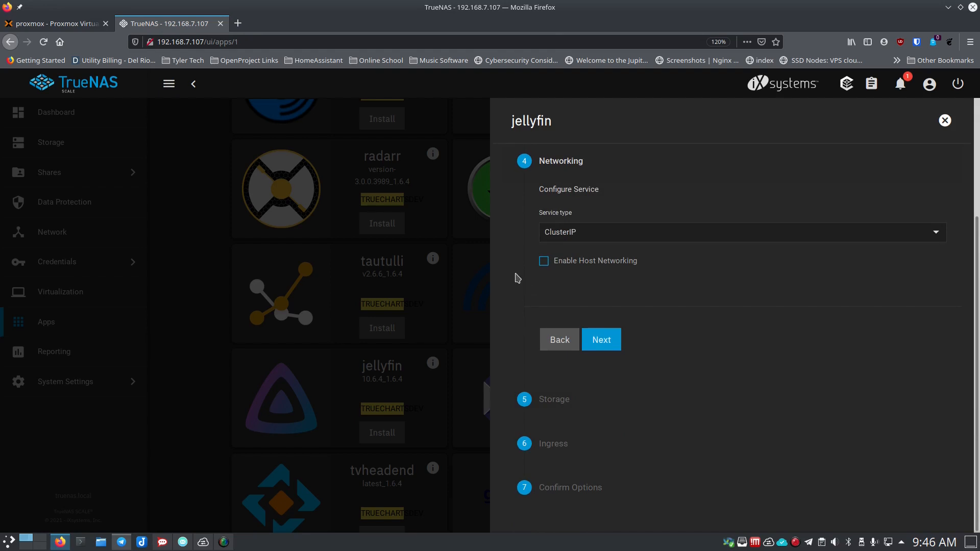
scroll(518, 278, "up", 2)
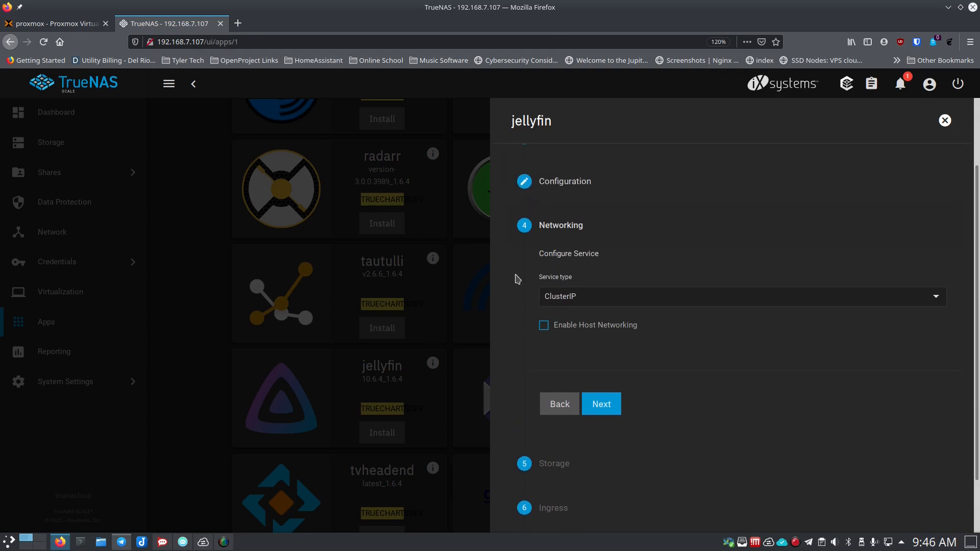
left_click(574, 304)
left_click(579, 281)
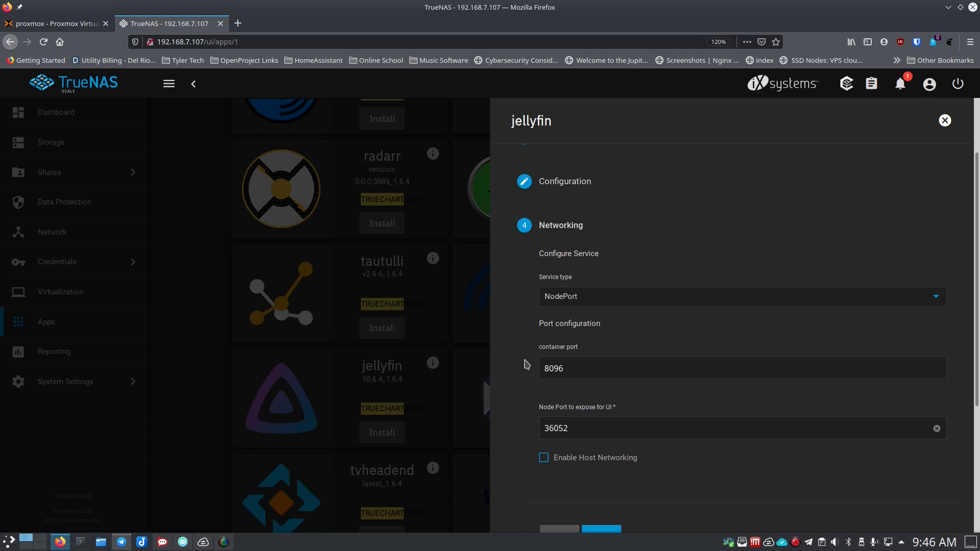
scroll(527, 365, "down", 2)
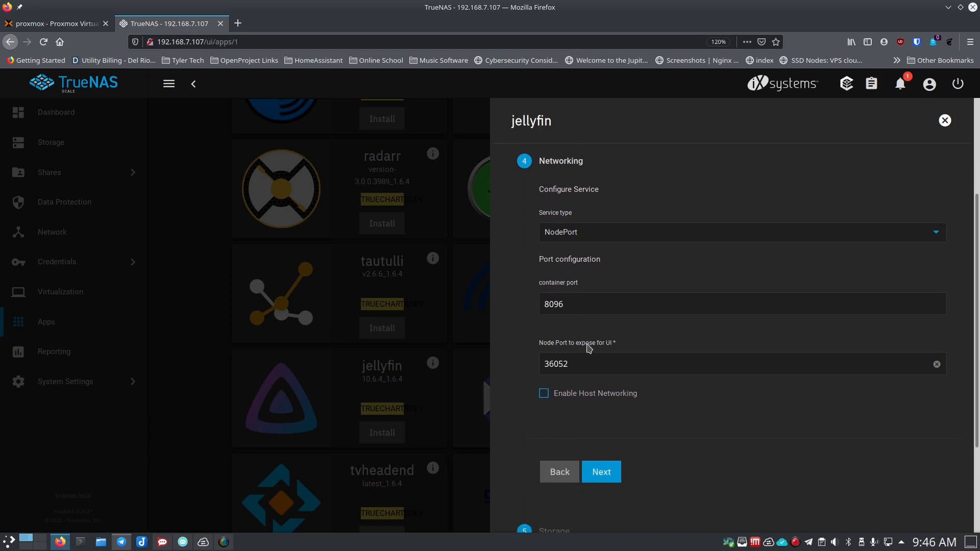
left_click(580, 363)
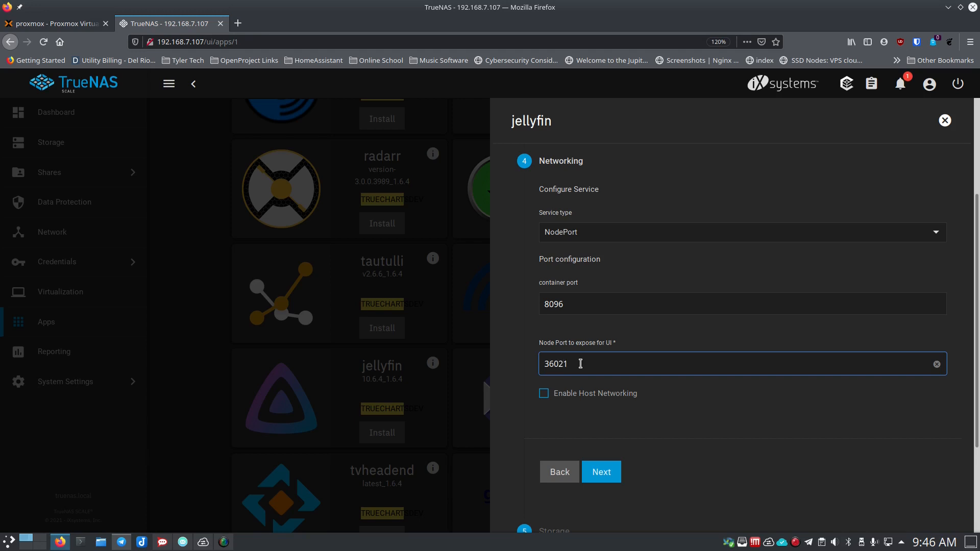
- Map jellyfin's config dataset to the user's folder under /mnt/Main_Storage
left_click(601, 472)
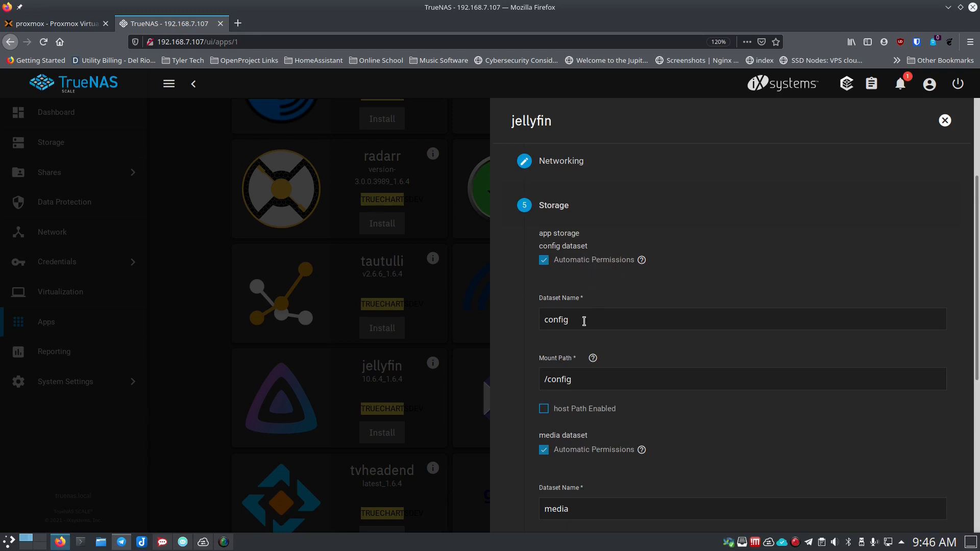
scroll(518, 350, "down", 2)
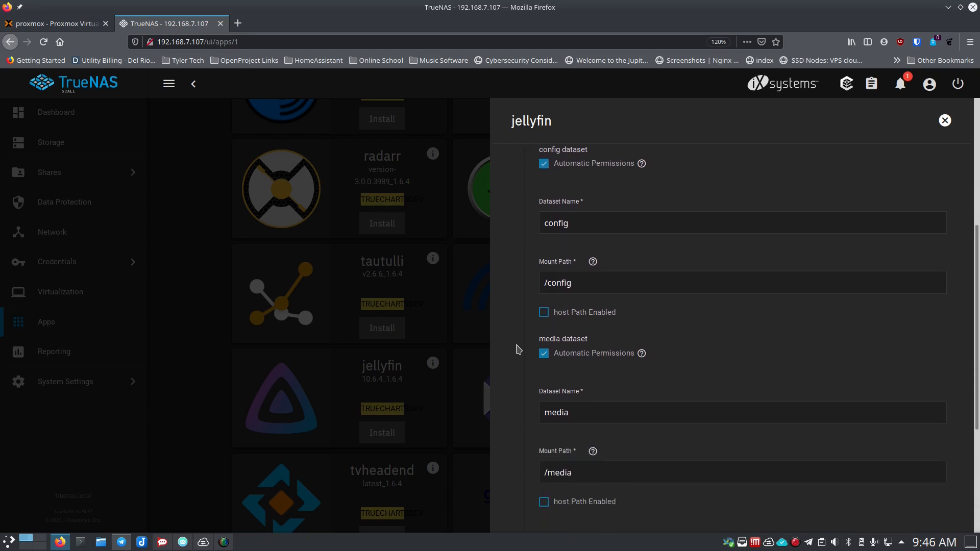
left_click(544, 313)
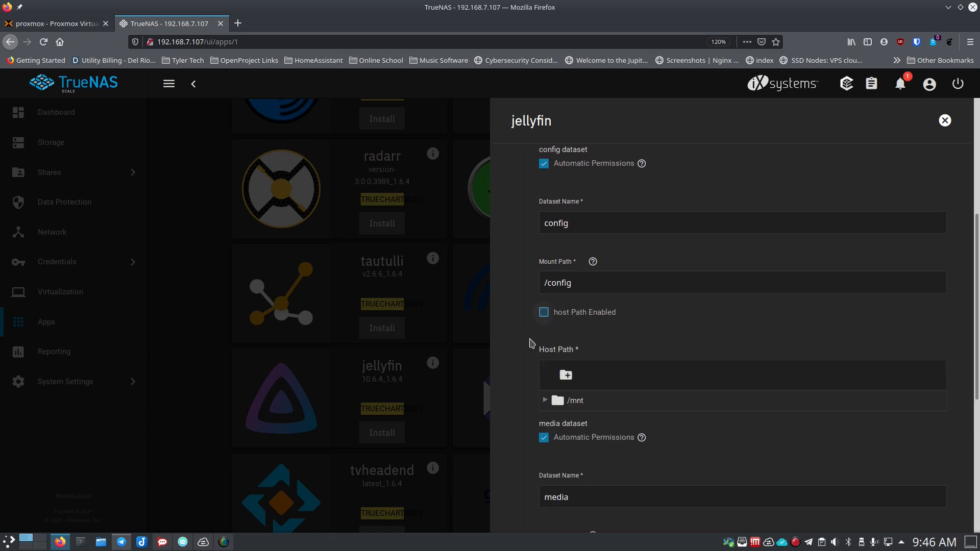
left_click(545, 401)
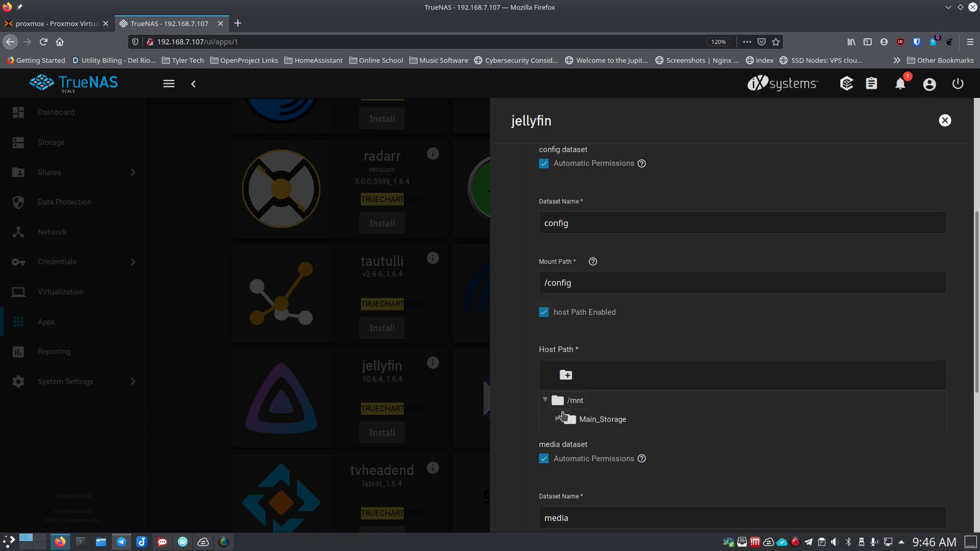
left_click(557, 420)
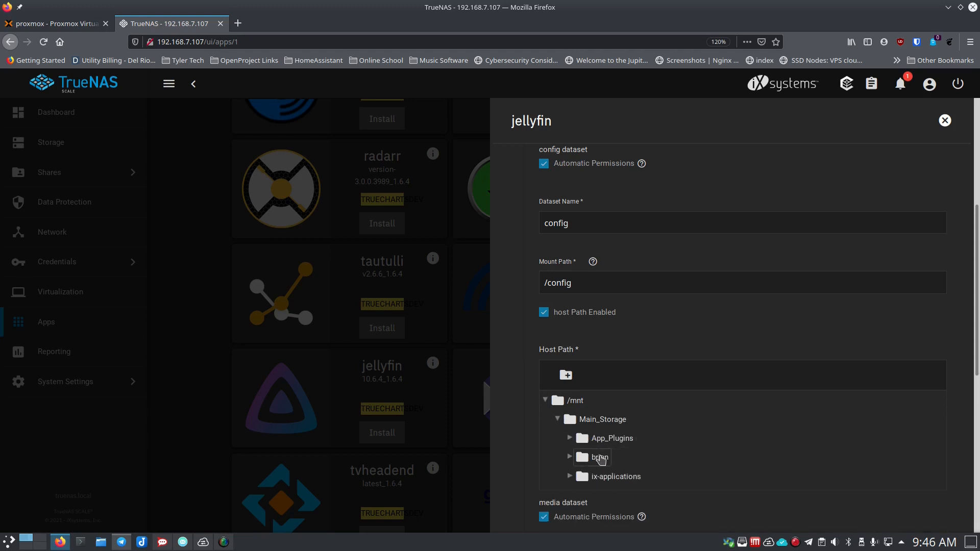
left_click(600, 458)
scroll(519, 367, "down", 5)
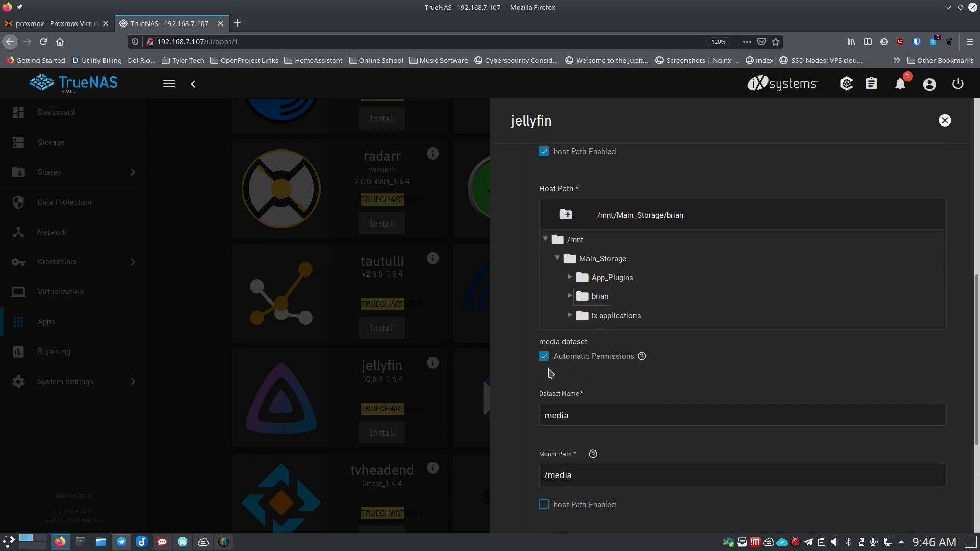
scroll(541, 375, "down", 5)
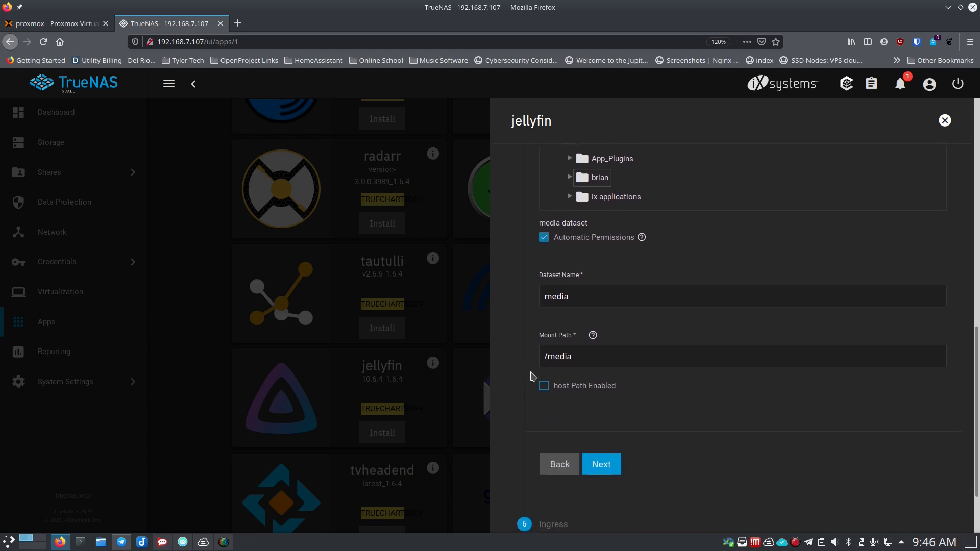
- Map jellyfin's media dataset to the same user folder under /mnt/Main_Storage
left_click(544, 377)
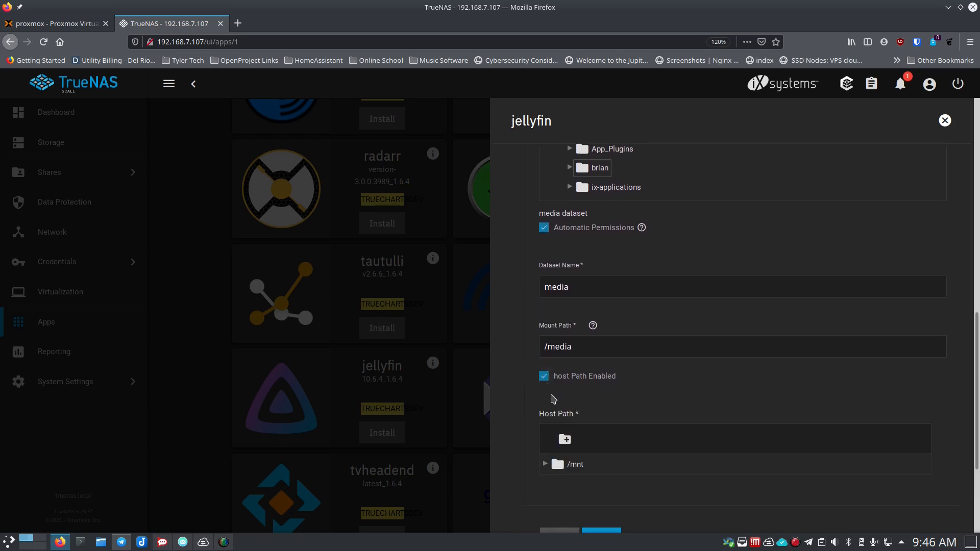
scroll(553, 401, "down", 5)
left_click(545, 308)
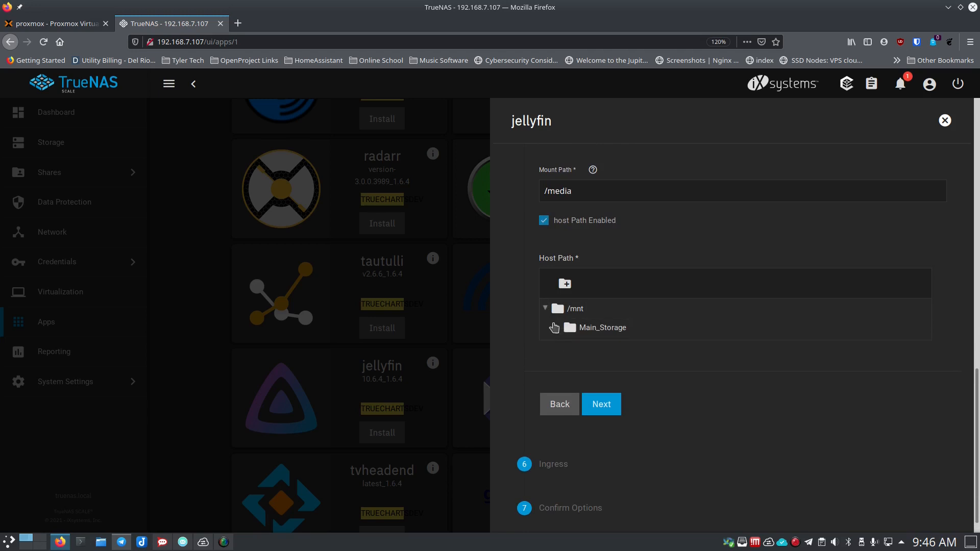
left_click(558, 328)
left_click(570, 366)
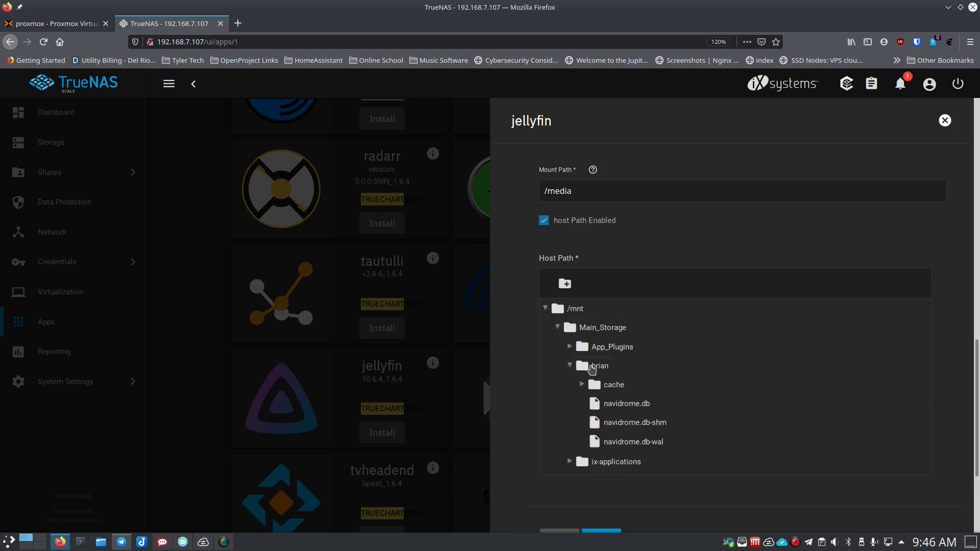
left_click(595, 366)
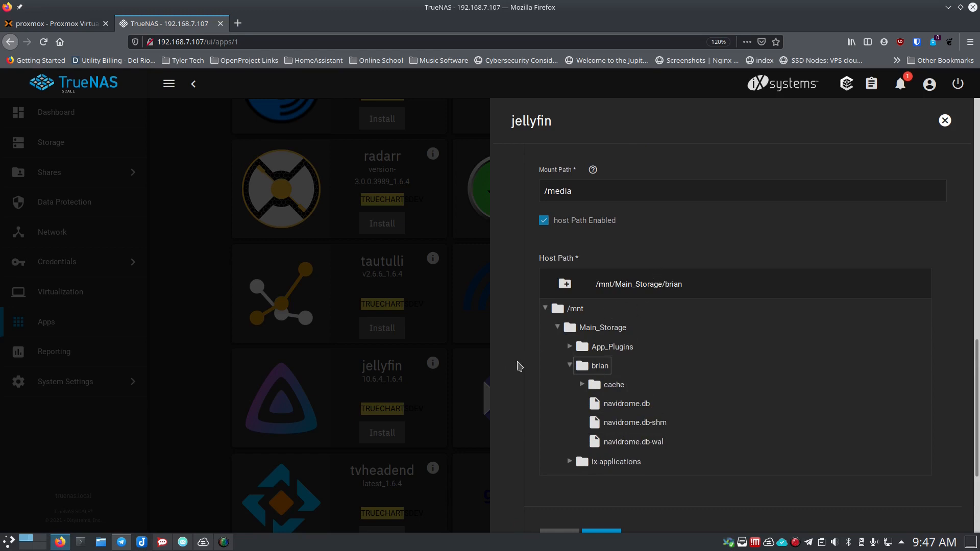
scroll(519, 367, "down", 3)
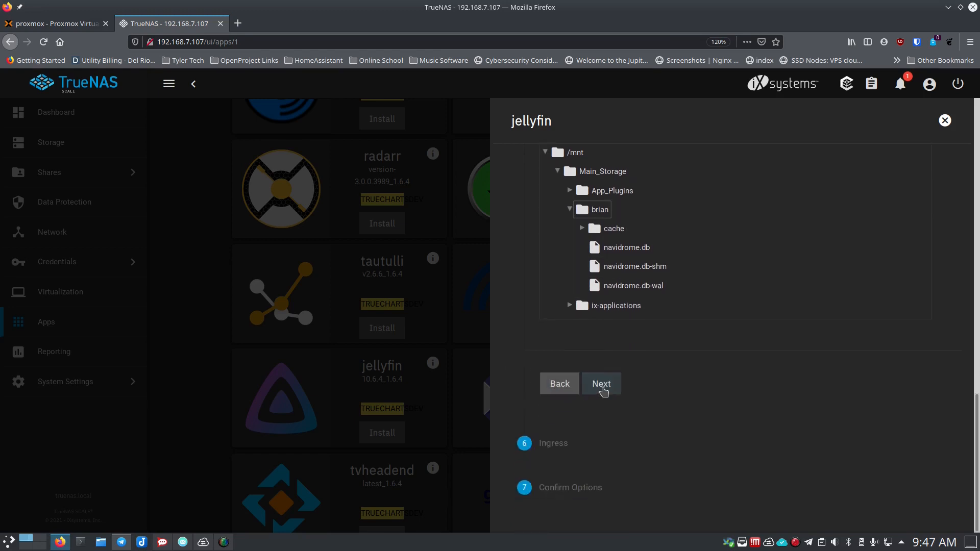
- Leave the reverse proxy off in Ingress and review the Confirm Options summary
left_click(601, 388)
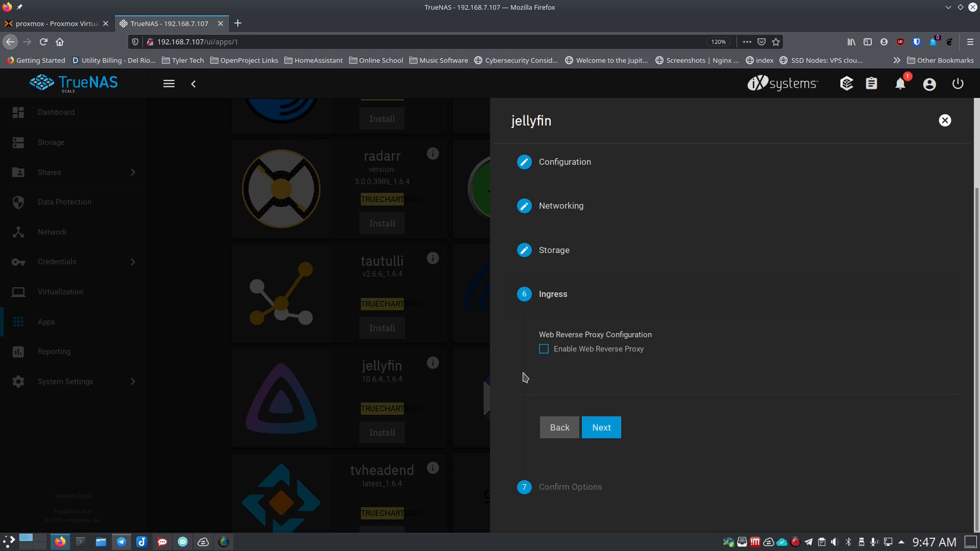
left_click(602, 429)
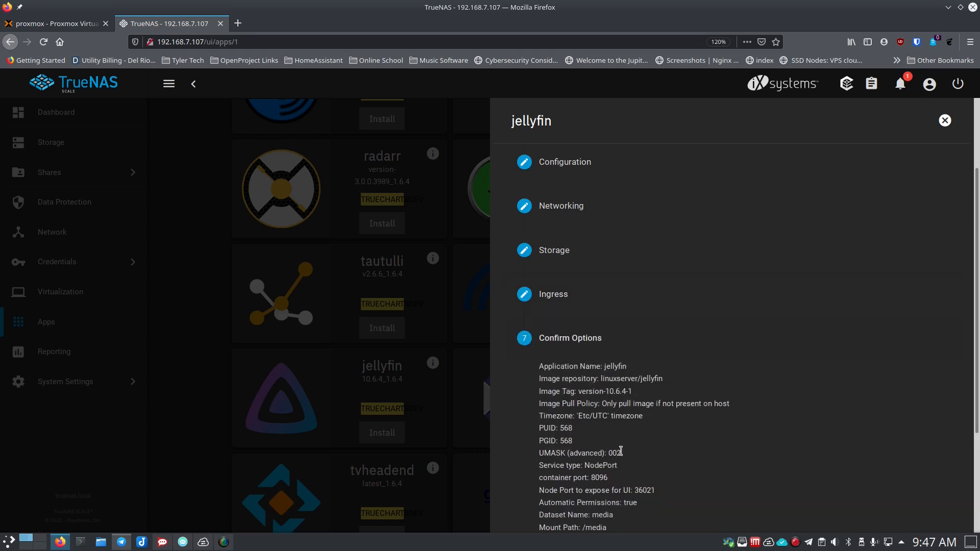
scroll(676, 418, "down", 2)
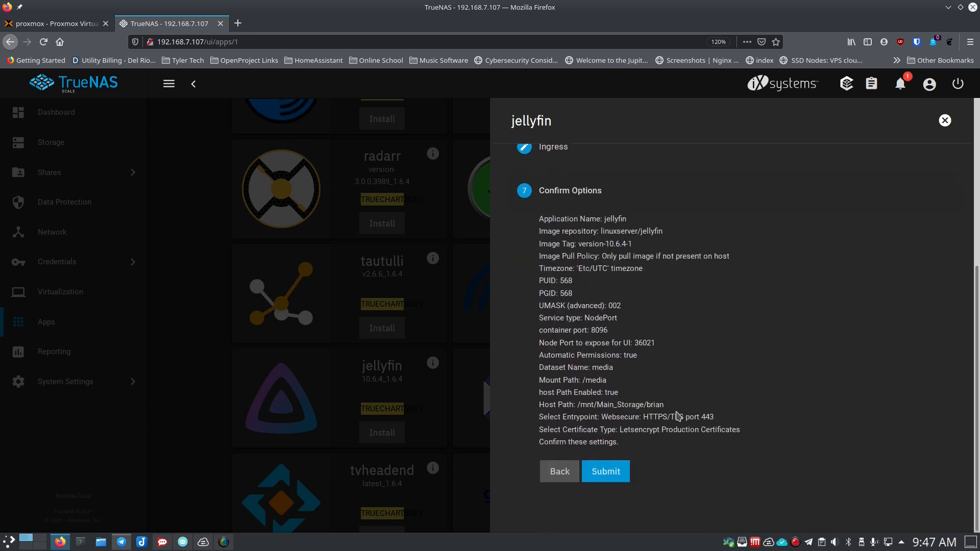
- Install jellyfin 10.6.4_1.6.4 with the reviewed settings so it deploys on port 36021
left_click(607, 474)
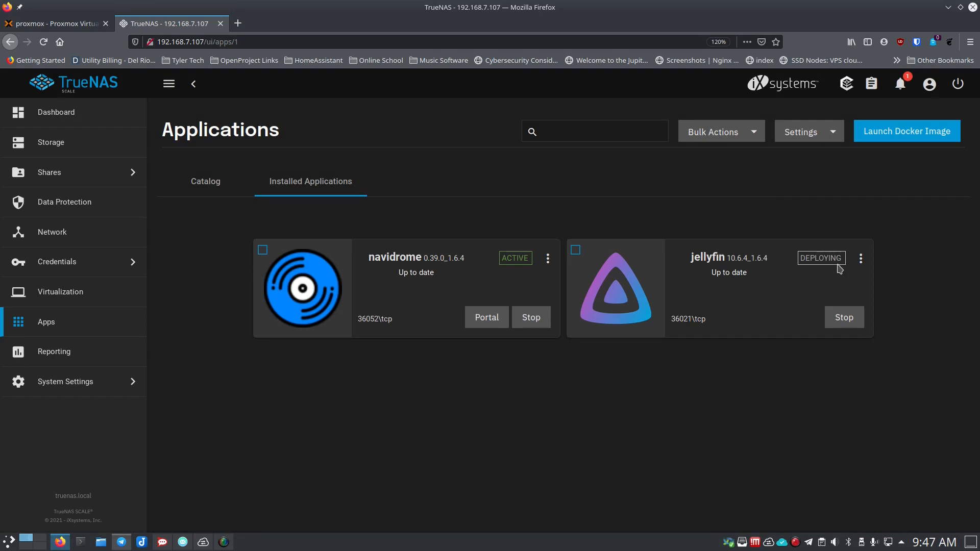
left_click(860, 258)
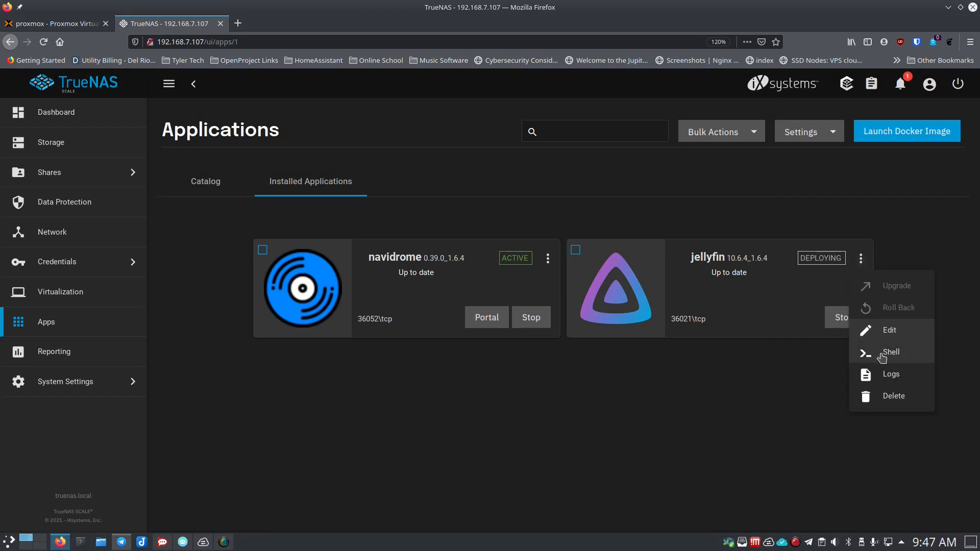
- Check the jellyfin pod's container logs, then open its web interface via Portal on port 36021
left_click(887, 374)
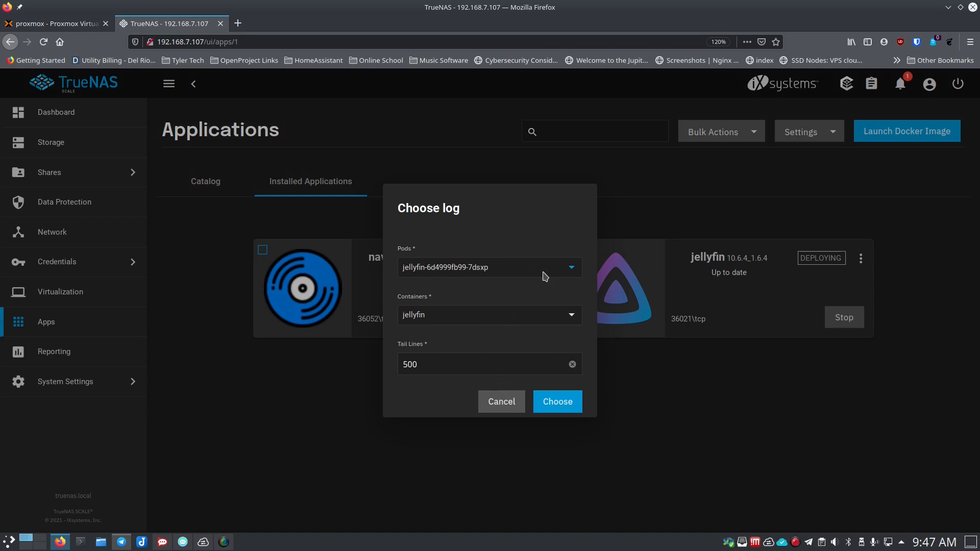
left_click(573, 270)
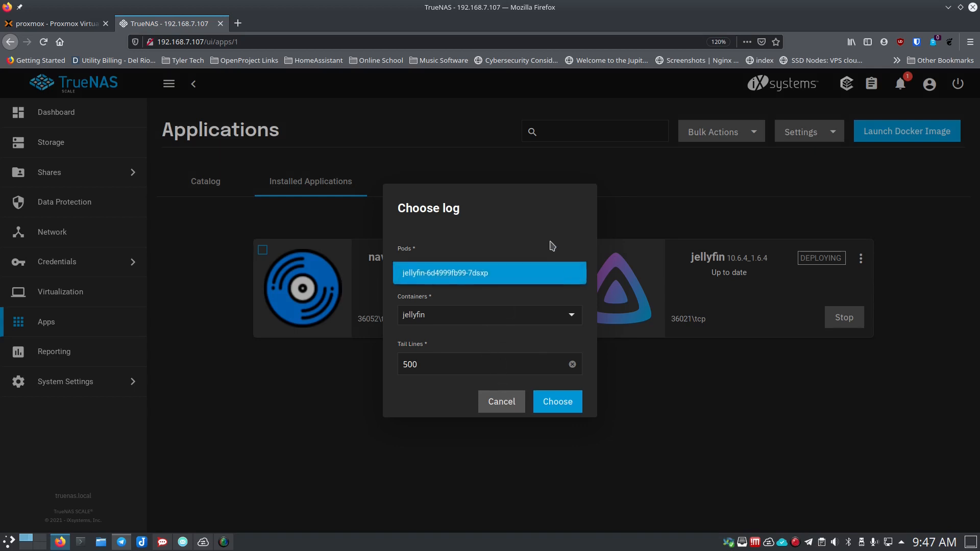
left_click(550, 241)
left_click(571, 320)
left_click(538, 292)
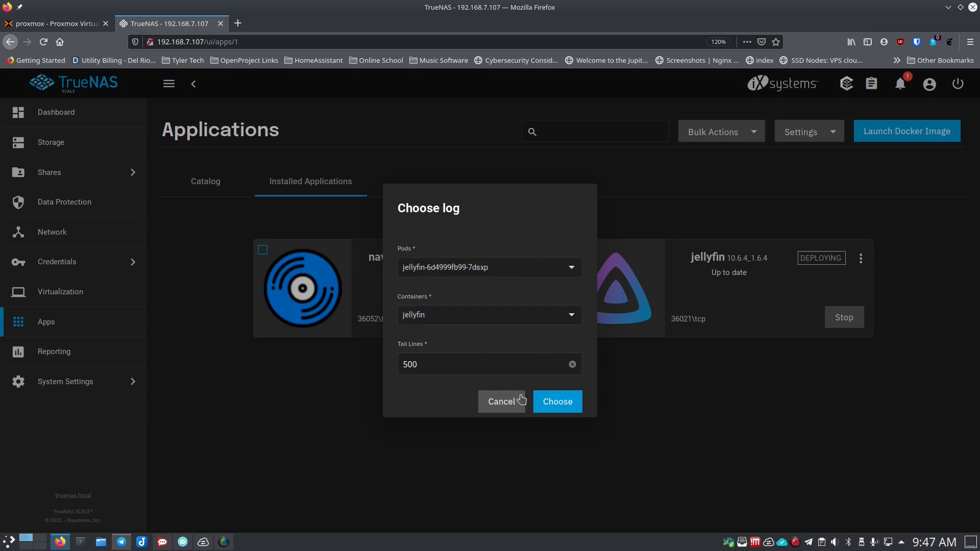
left_click(547, 406)
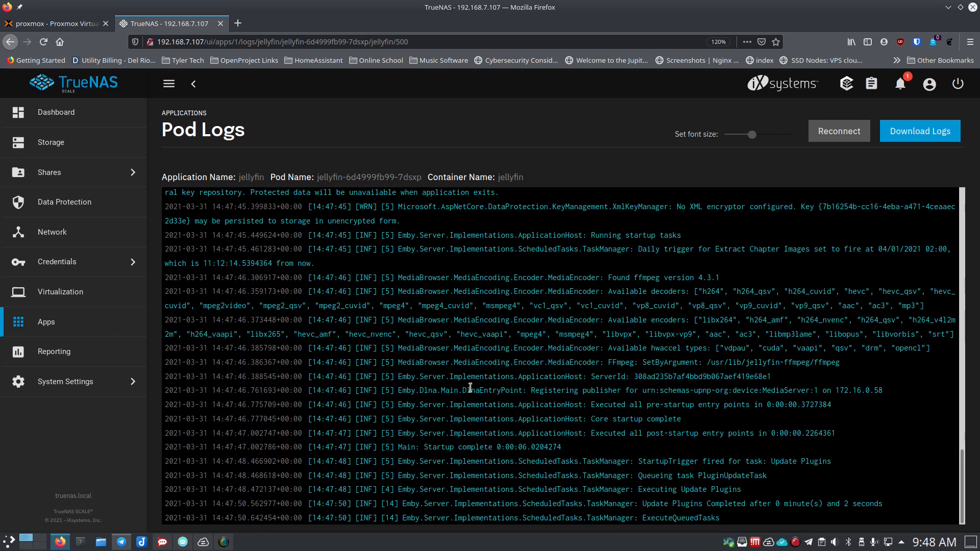
left_click(186, 112)
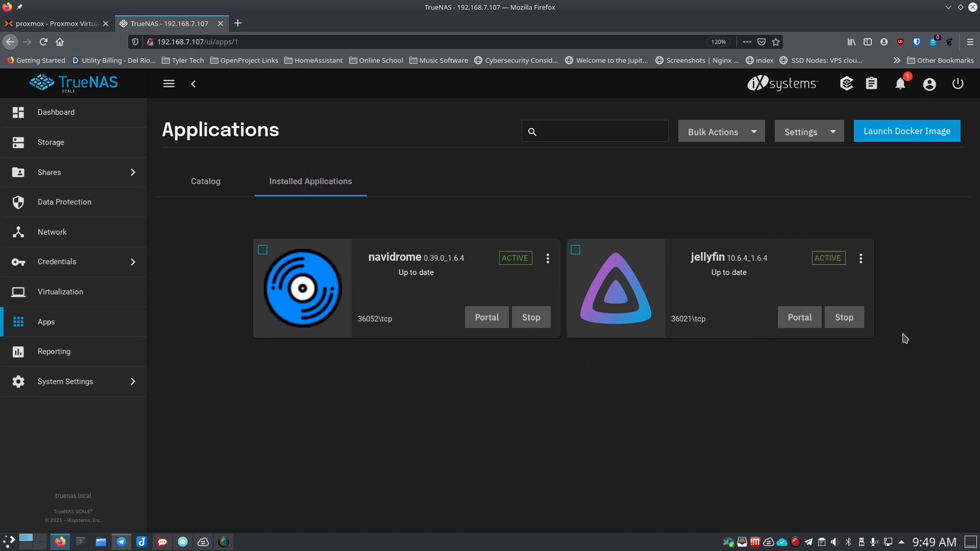
left_click(798, 321)
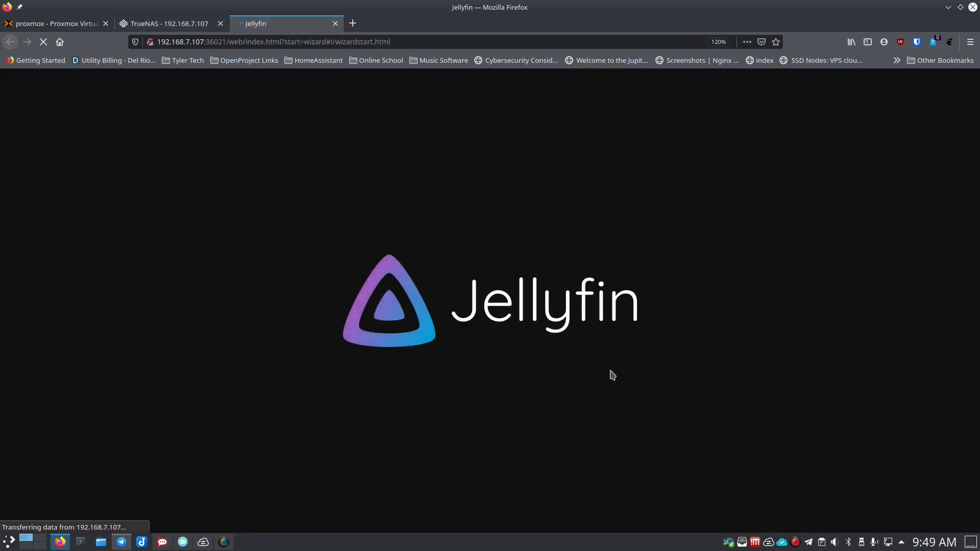